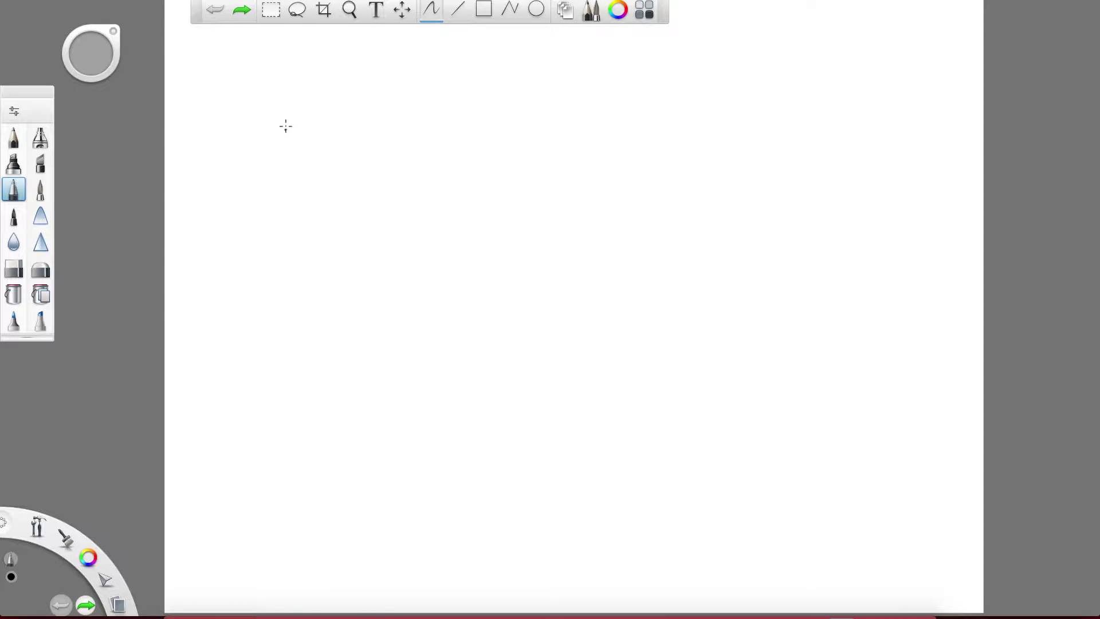
Step: Draw the first box with the pencil and handwrite SW inside it
mouse_move(285, 122)
left_mouse_down()
mouse_move(337, 174)
mouse_move(493, 157)
left_mouse_up()
left_click_drag(477, 101, 486, 151)
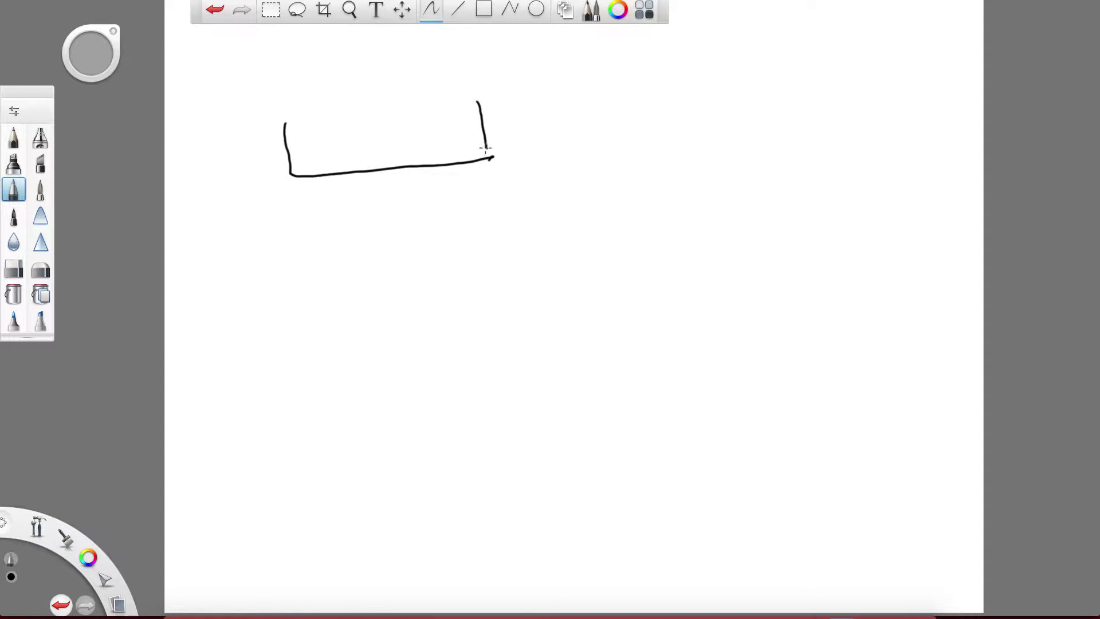
left_click_drag(288, 125, 471, 106)
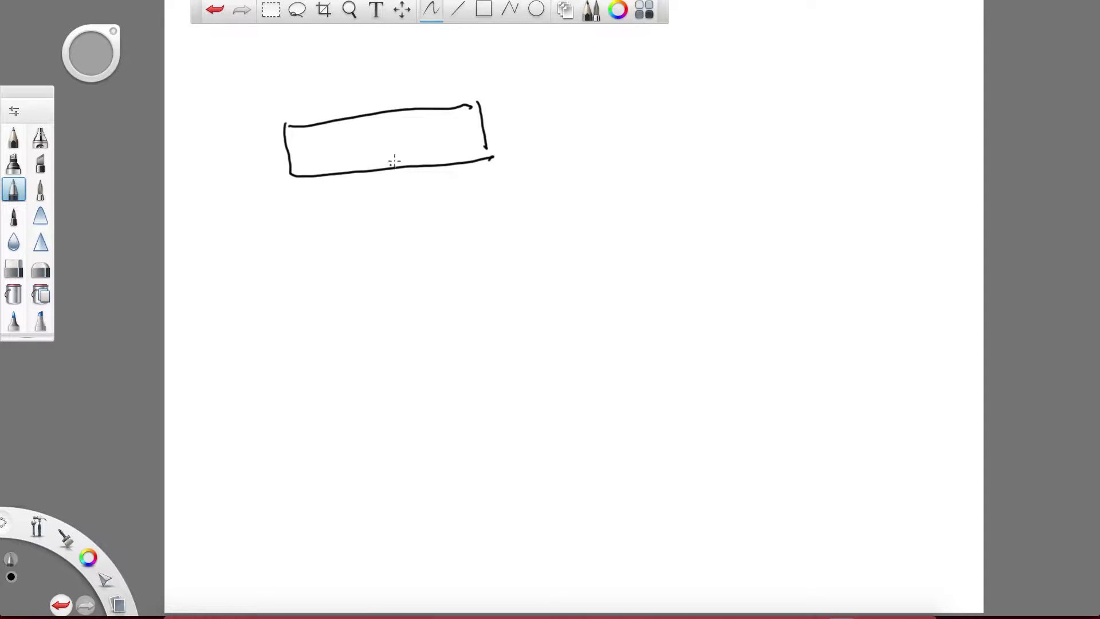
left_click_drag(425, 143, 420, 167)
mouse_move(437, 140)
left_mouse_down()
mouse_move(443, 153)
mouse_move(616, 120)
mouse_move(639, 121)
mouse_move(650, 151)
mouse_move(848, 138)
left_mouse_up()
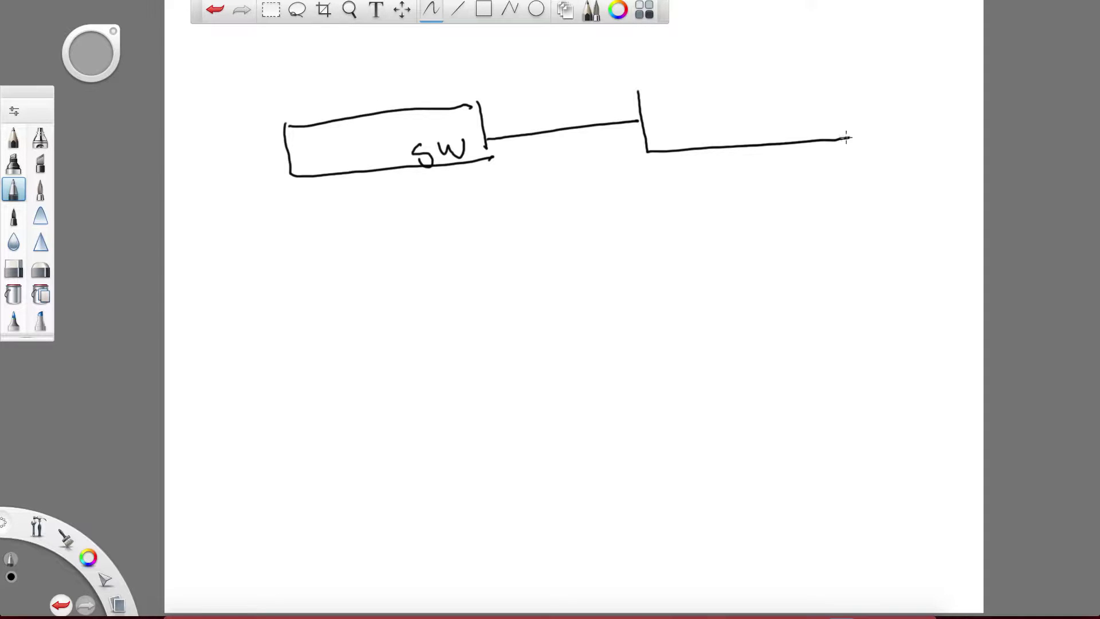
Step: Add a second box right of SW, linked down to a boxed CUCM label
mouse_move(639, 92)
left_mouse_down()
mouse_move(816, 71)
mouse_move(848, 136)
left_mouse_up()
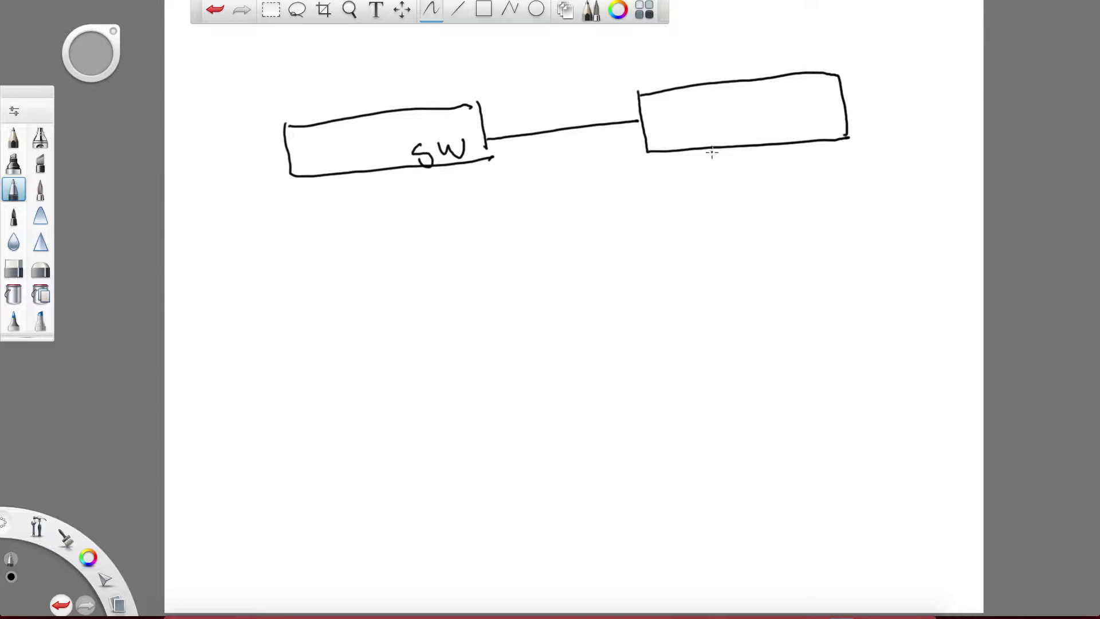
mouse_move(713, 150)
left_mouse_down()
mouse_move(710, 197)
mouse_move(679, 239)
left_mouse_up()
mouse_move(691, 217)
left_mouse_down()
mouse_move(715, 229)
mouse_move(744, 216)
mouse_move(748, 228)
left_mouse_up()
mouse_move(653, 201)
left_mouse_down()
mouse_move(725, 197)
mouse_move(759, 246)
mouse_move(668, 258)
mouse_move(655, 204)
left_mouse_up()
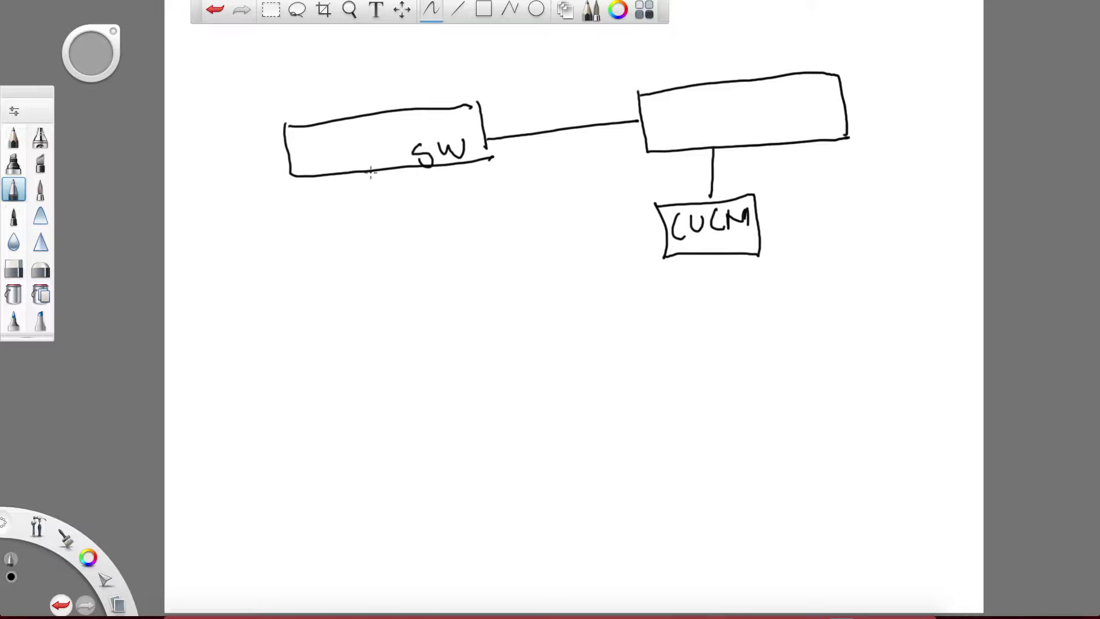
Step: Link SW down to a lower box and beyond, and link the right box to a DWS box
left_click_drag(374, 172, 401, 362)
mouse_move(315, 357)
left_mouse_down()
mouse_move(529, 324)
mouse_move(547, 372)
mouse_move(366, 401)
mouse_move(346, 365)
left_mouse_up()
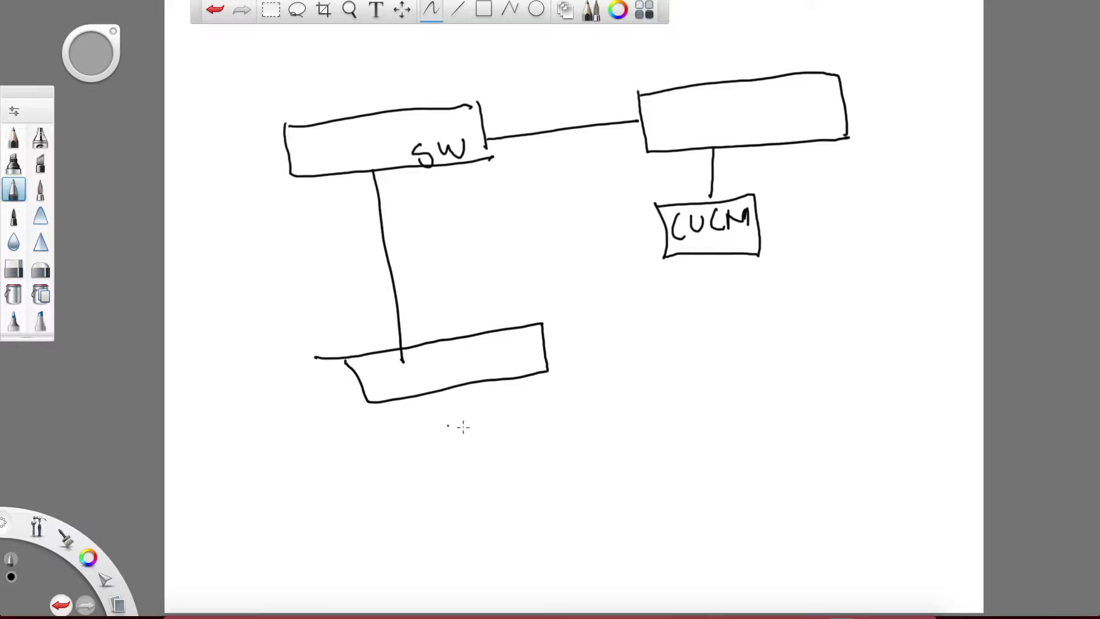
mouse_move(451, 389)
left_mouse_down()
mouse_move(453, 460)
mouse_move(424, 493)
mouse_move(455, 494)
left_mouse_up()
mouse_move(839, 138)
left_mouse_down()
mouse_move(845, 195)
mouse_move(898, 180)
mouse_move(914, 243)
mouse_move(829, 257)
left_mouse_up()
mouse_move(818, 208)
left_mouse_down()
mouse_move(829, 256)
mouse_move(843, 243)
left_mouse_up()
mouse_move(838, 209)
left_mouse_down()
mouse_move(846, 240)
mouse_move(881, 207)
mouse_move(875, 229)
left_mouse_up()
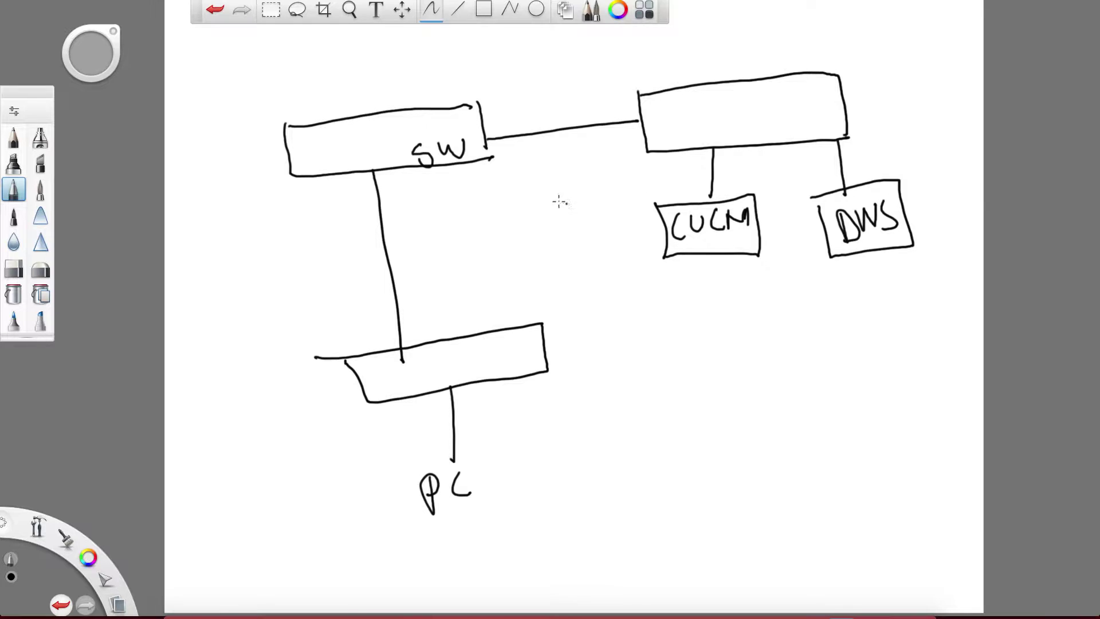
left_click(524, 219)
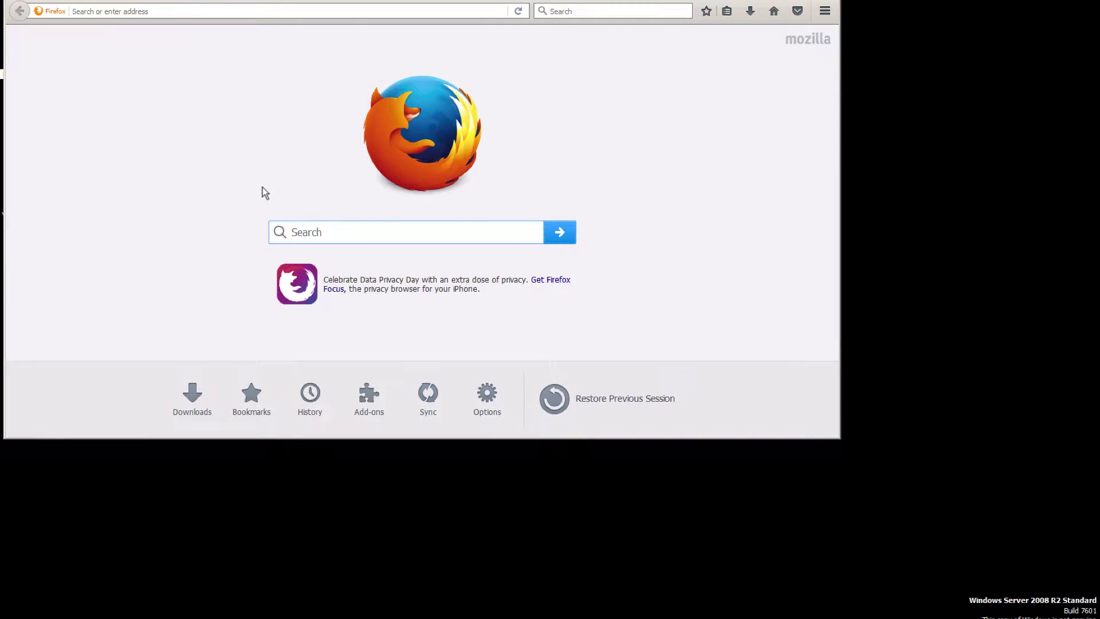
left_click(153, 10)
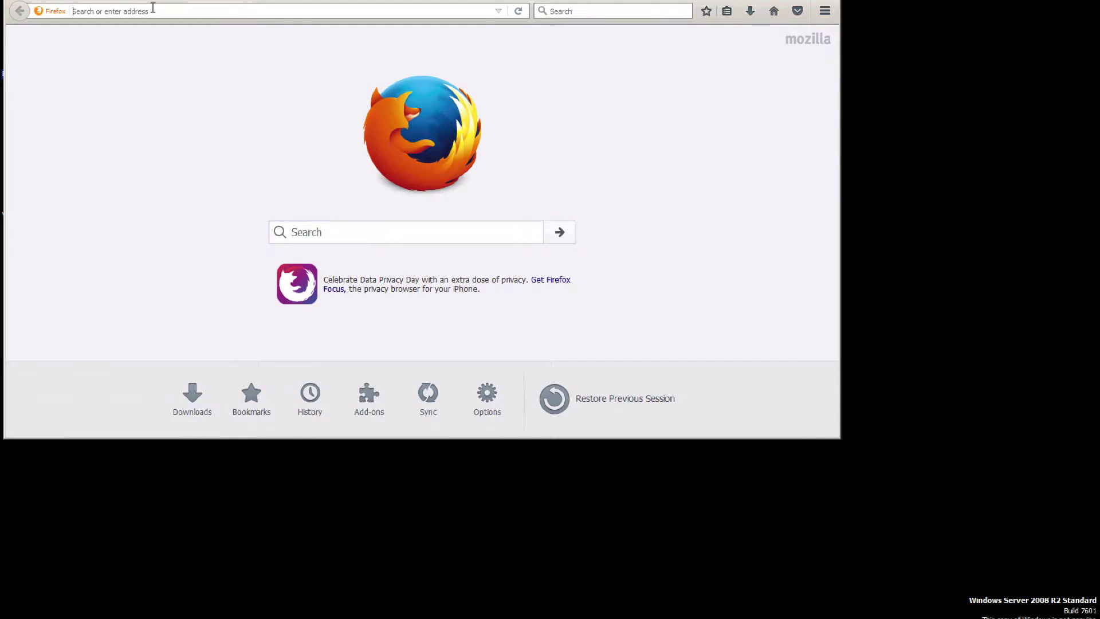
type("cisco.com/")
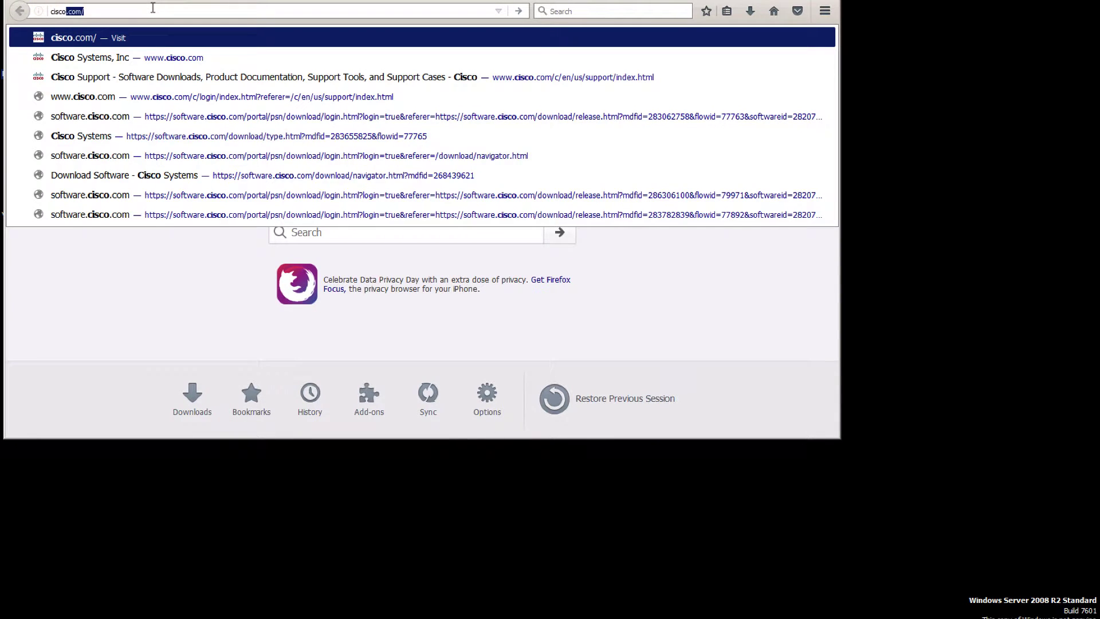
key("Return")
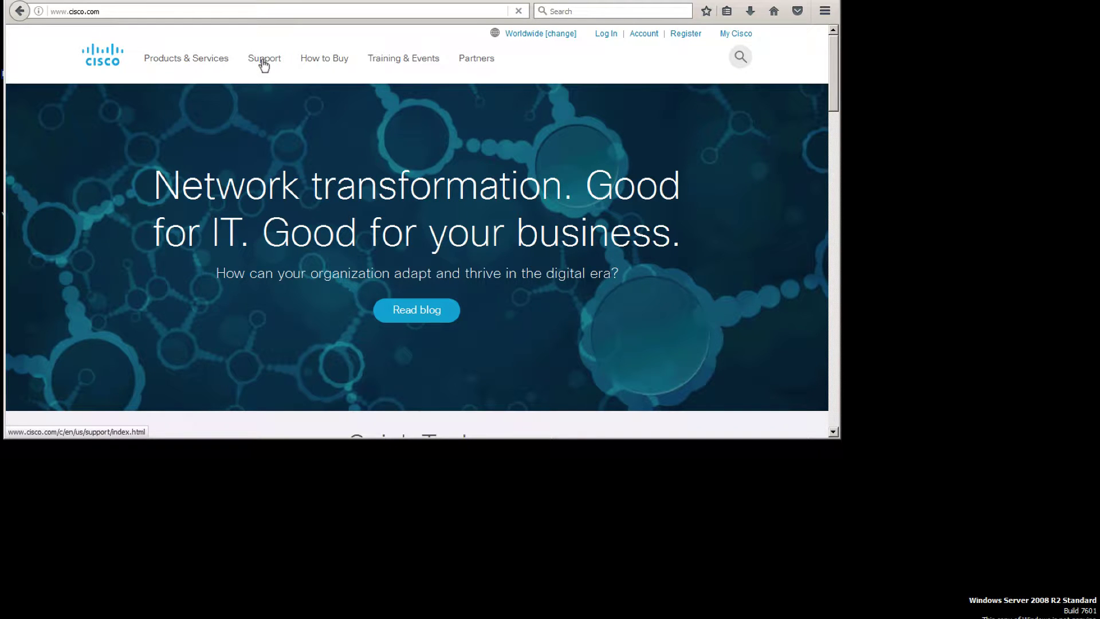
Step: Maximize Firefox and search Cisco Support downloads for 'call'
key("super+Up")
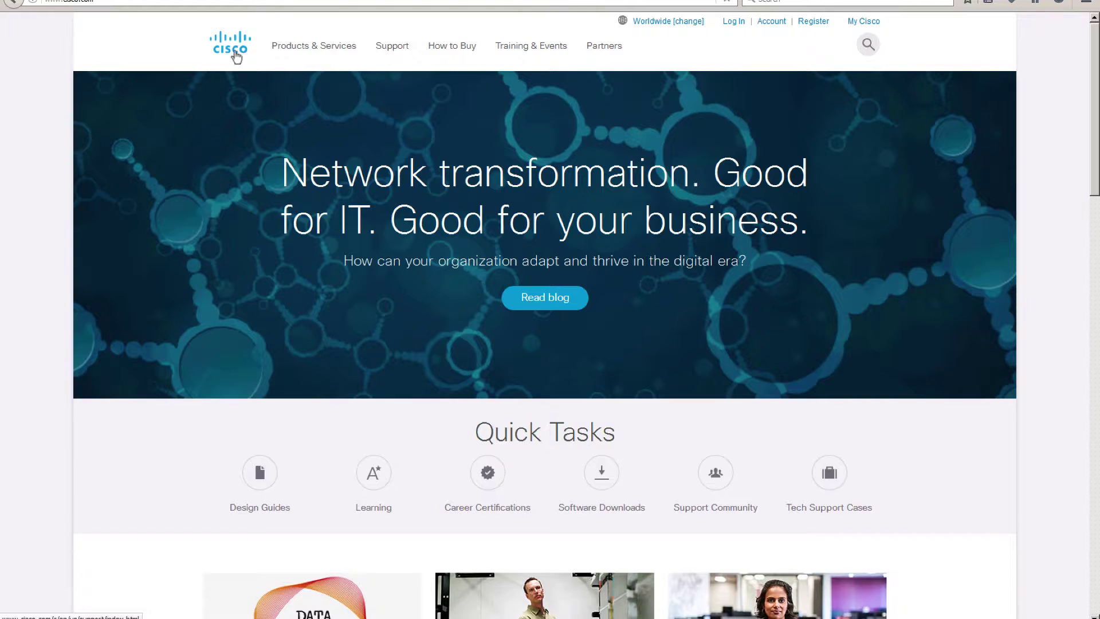
left_click(392, 50)
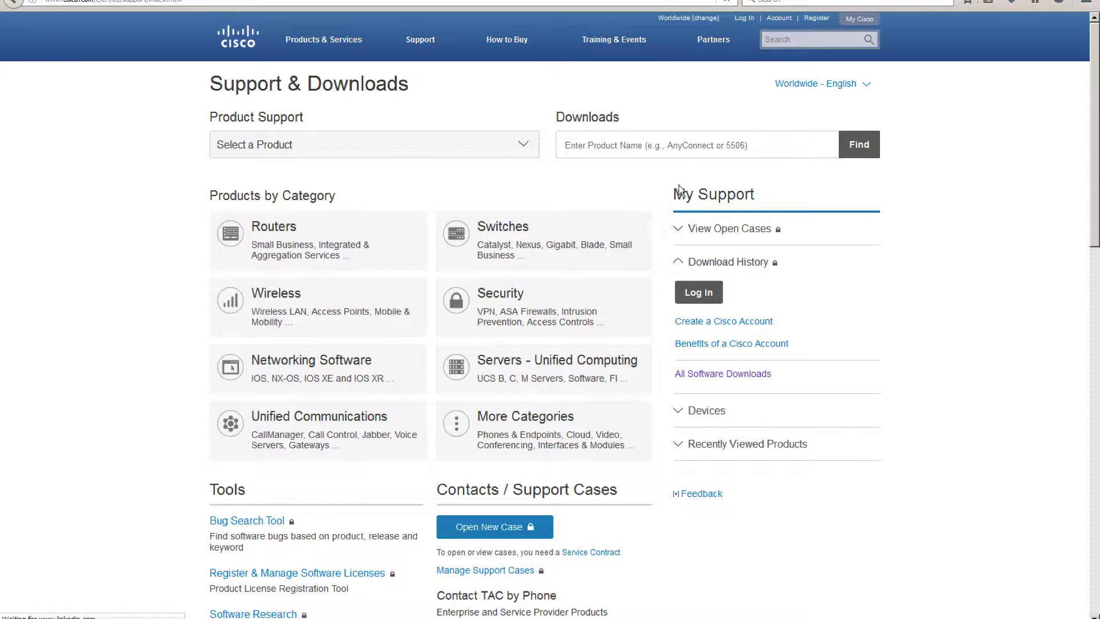
left_click(706, 145)
type("call manager")
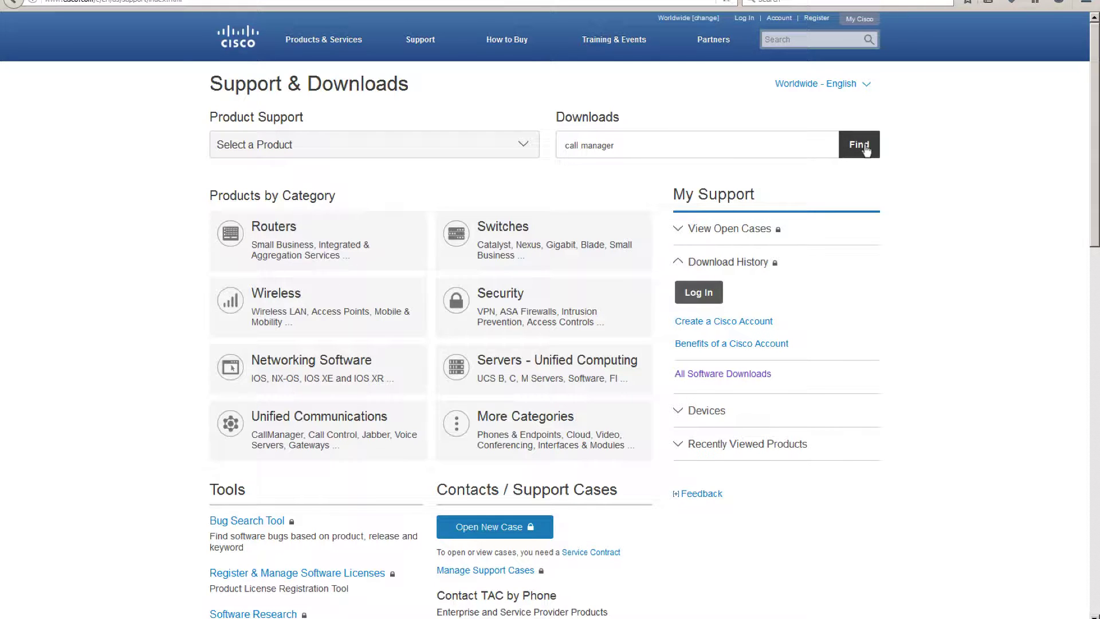
left_click(866, 150)
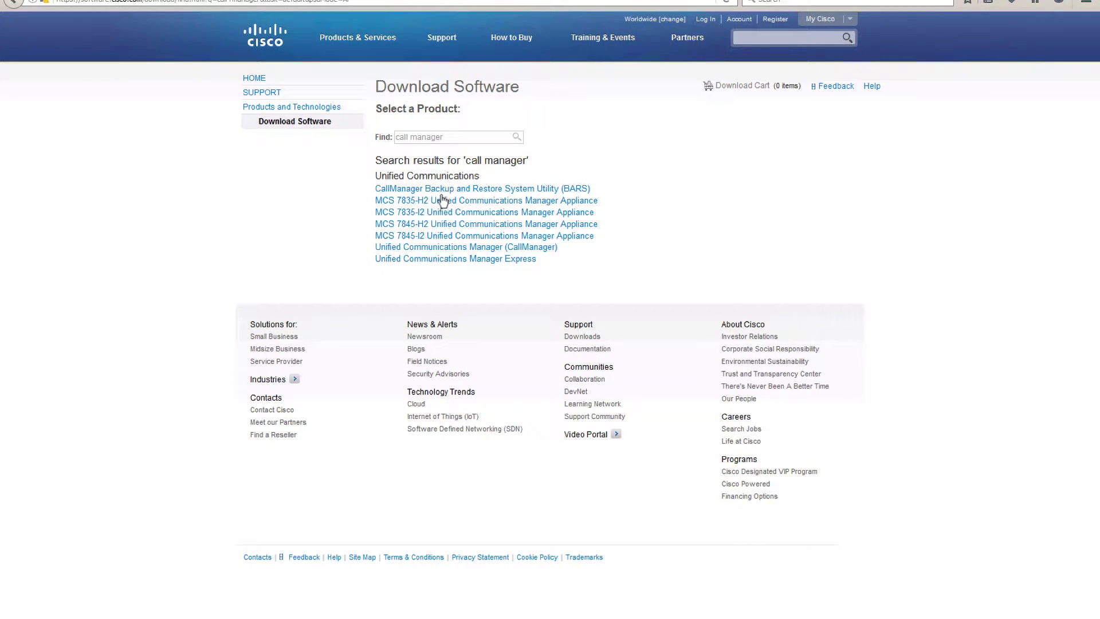
Step: Go to CallManager Version 11.5 Unity Connection Updates and download the 11.5(1)SU2 file
left_click(453, 250)
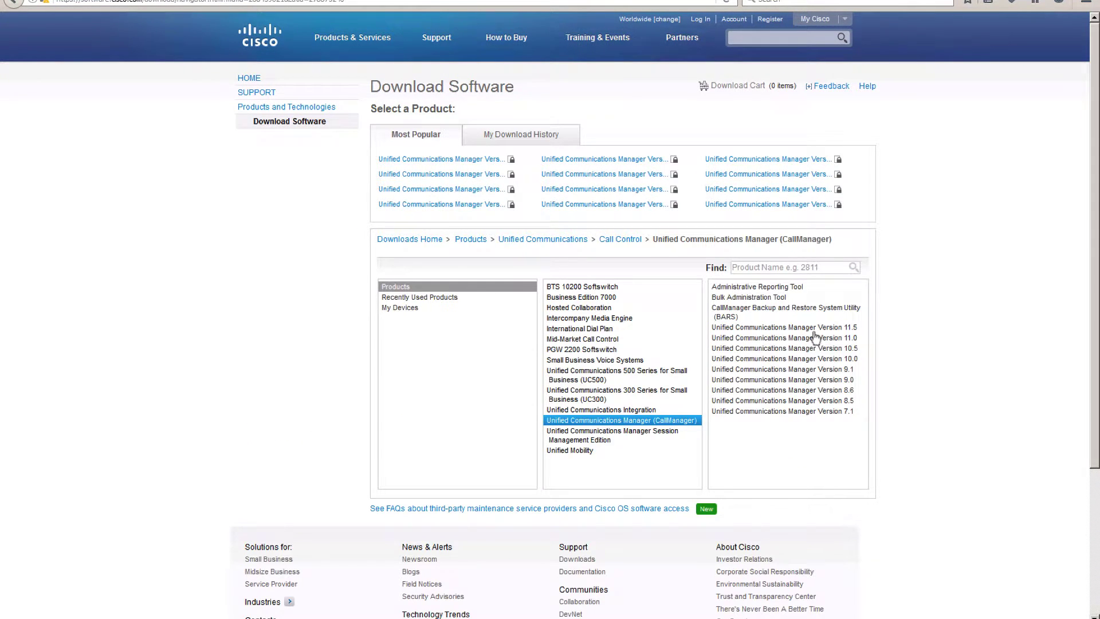
left_click(804, 327)
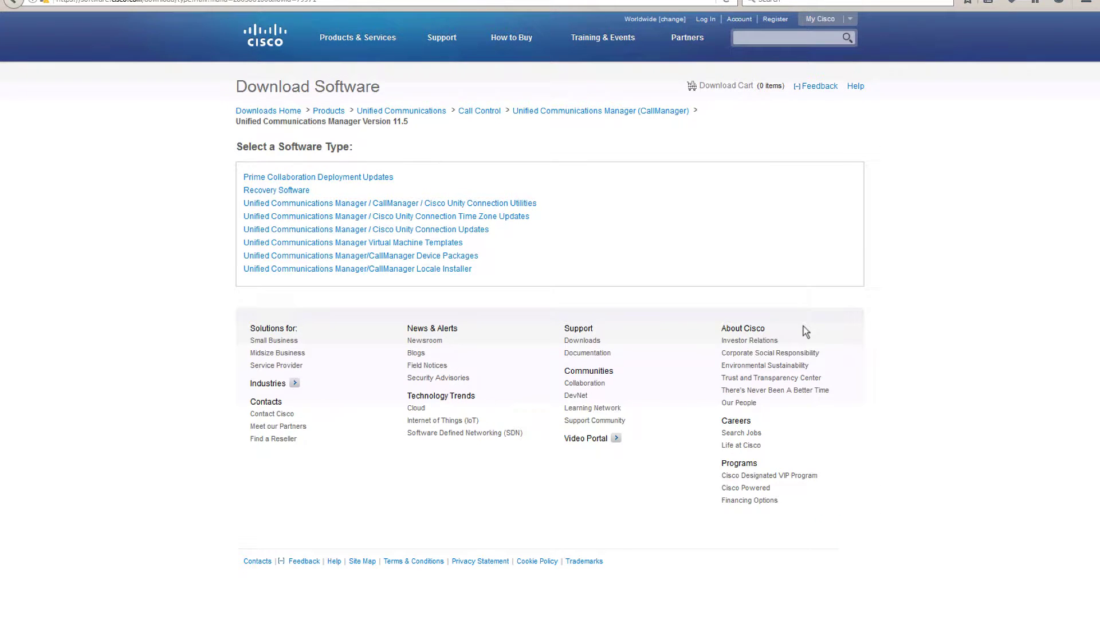
left_click(471, 231)
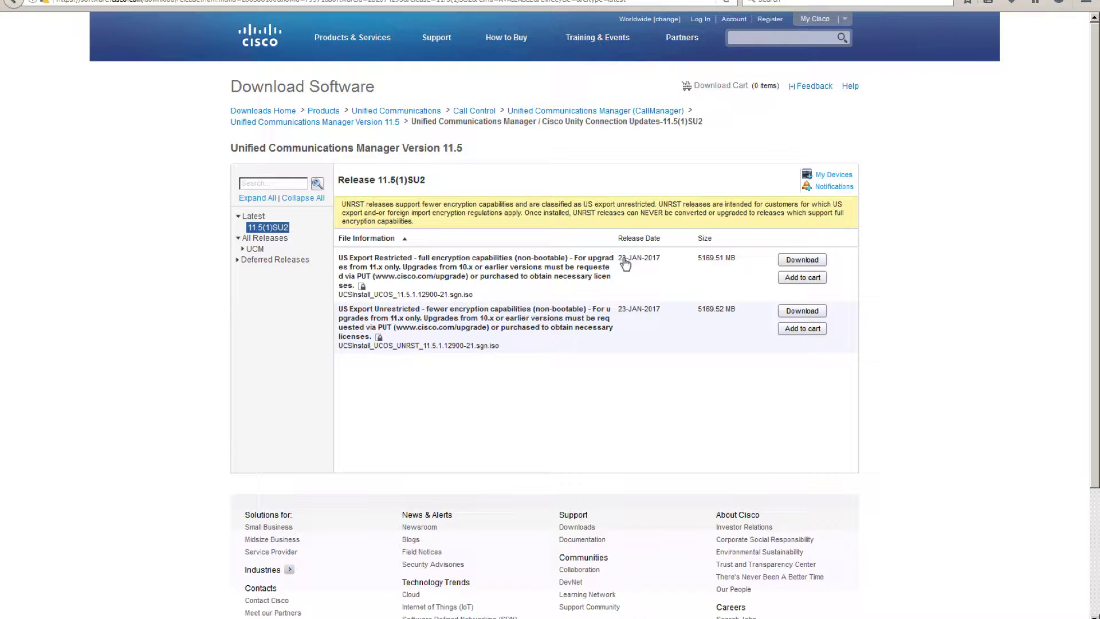
left_click(803, 260)
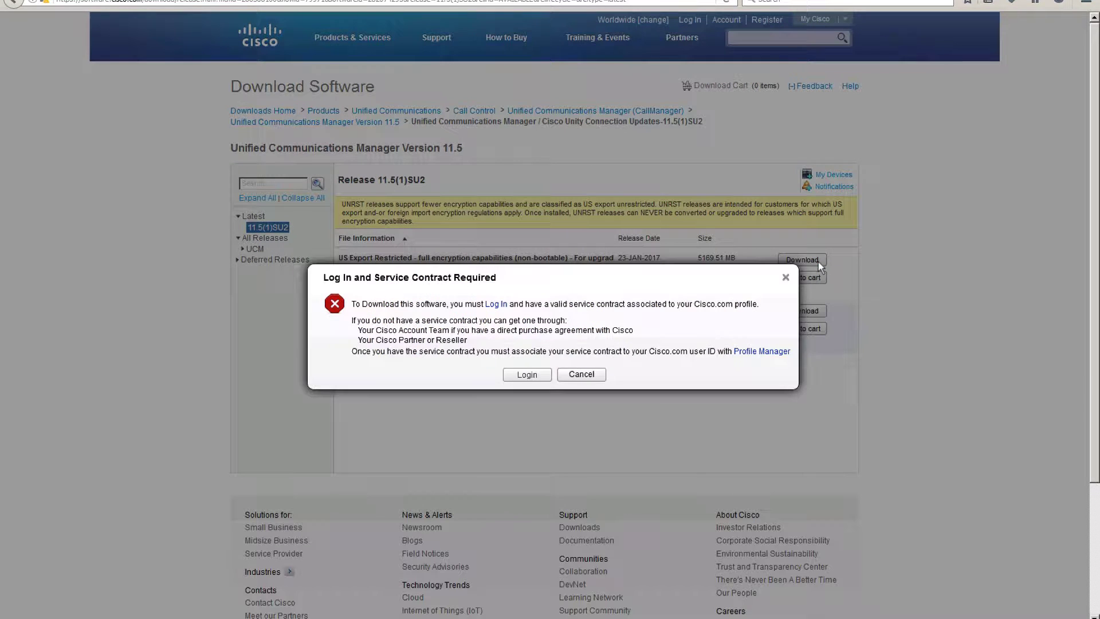
Step: Log in, accept the licence agreement and save the 11.5(1)SU2 ISO to disk
left_click(537, 376)
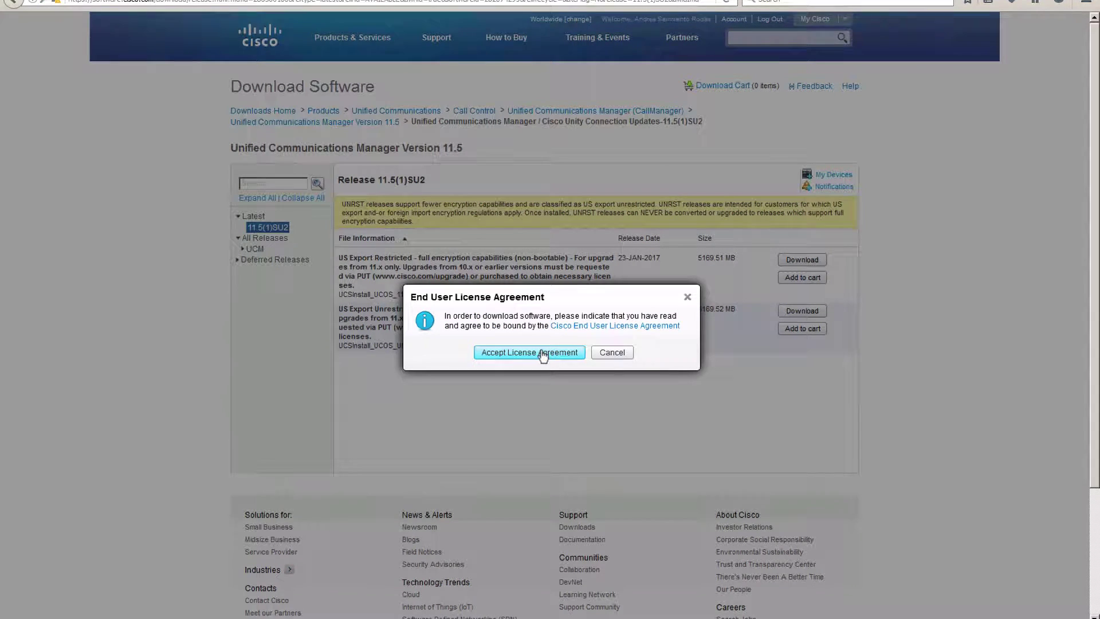
left_click(543, 354)
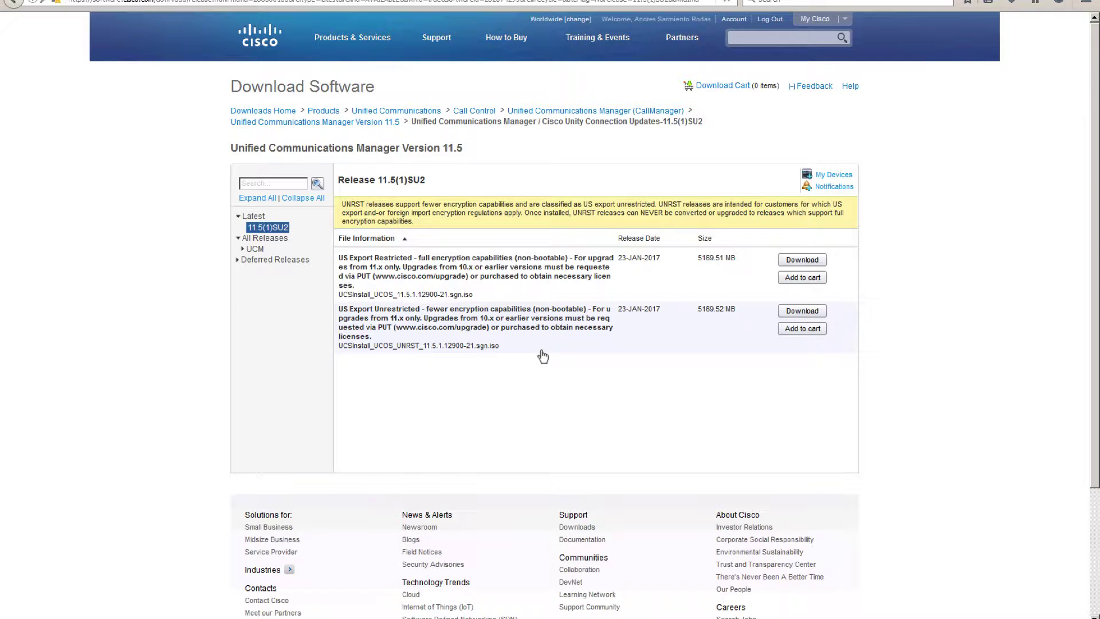
left_click(327, 211)
left_click(462, 267)
Step: Return to the Version 11.5 software types, then load cisco.com in a new tab of the other Firefox window
left_click(364, 124)
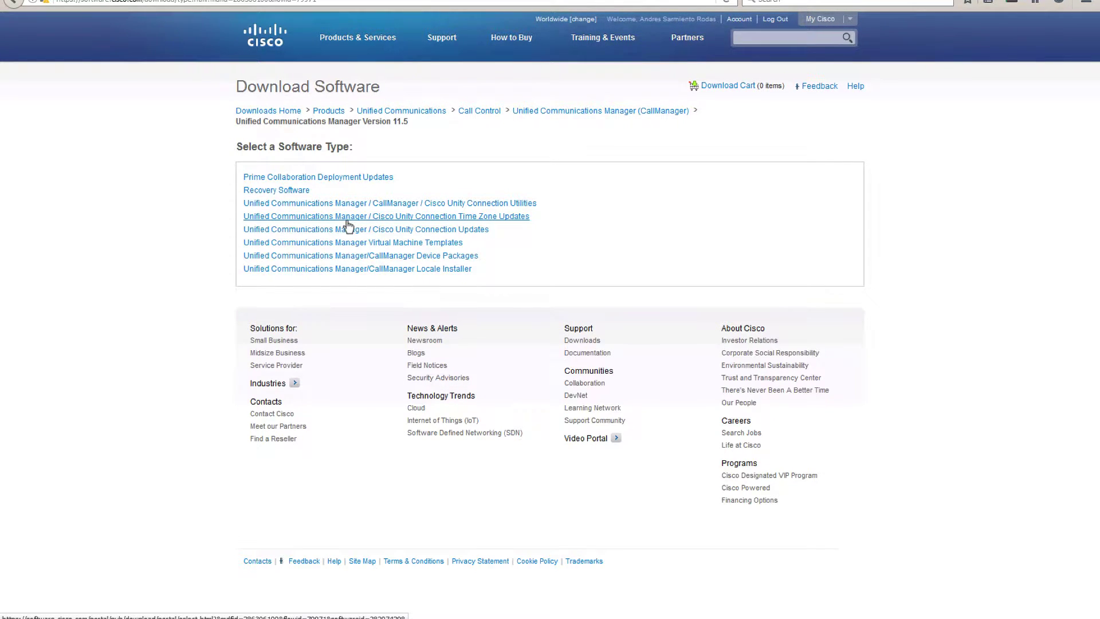
key("ctrl+Left")
left_click(244, 614)
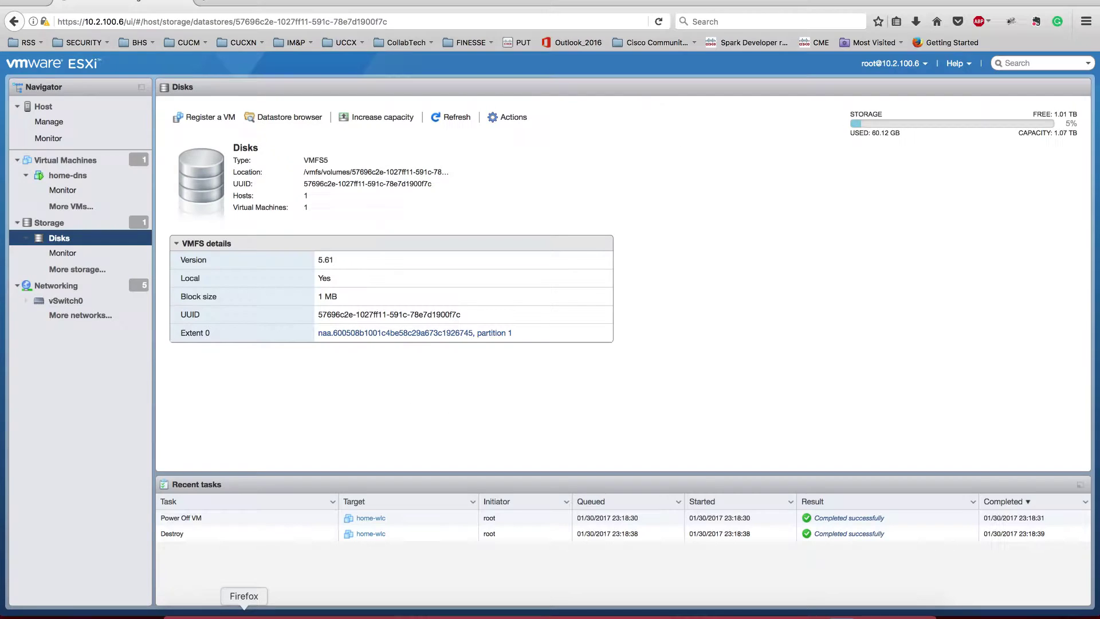
key("super+t")
type("cisco.com")
key("Return")
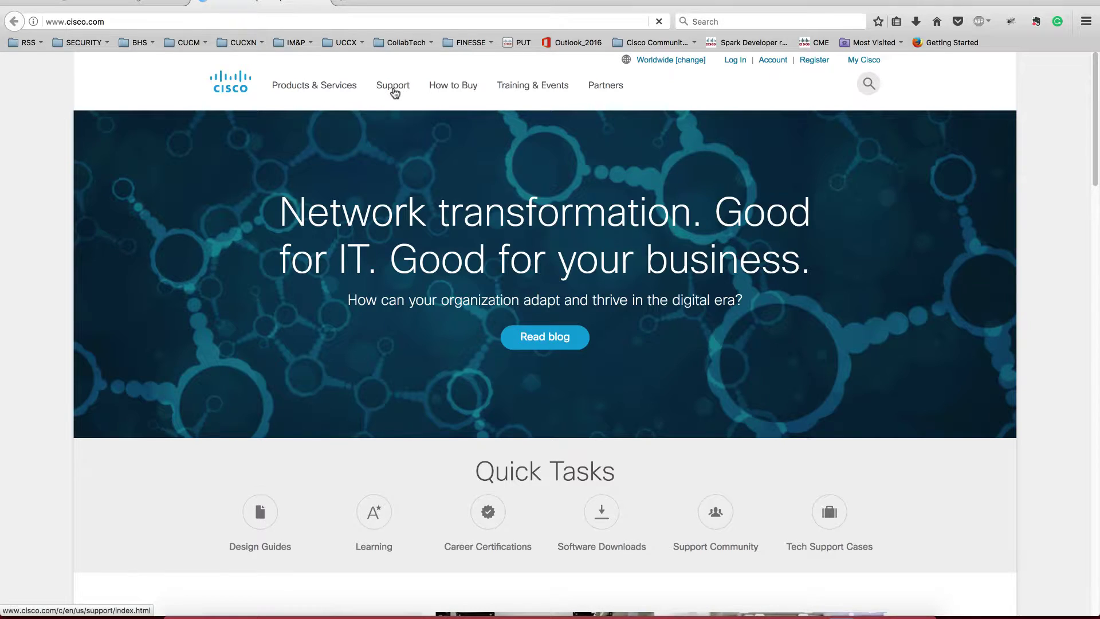
Step: Search the Support downloads for the Call Control suggestion
mouse_move(395, 93)
left_click(504, 187)
type("call amanger")
key("BackSpace")
key("BackSpace")
key("BackSpace")
key("BackSpace")
key("BackSpace")
key("BackSpace")
key("BackSpace")
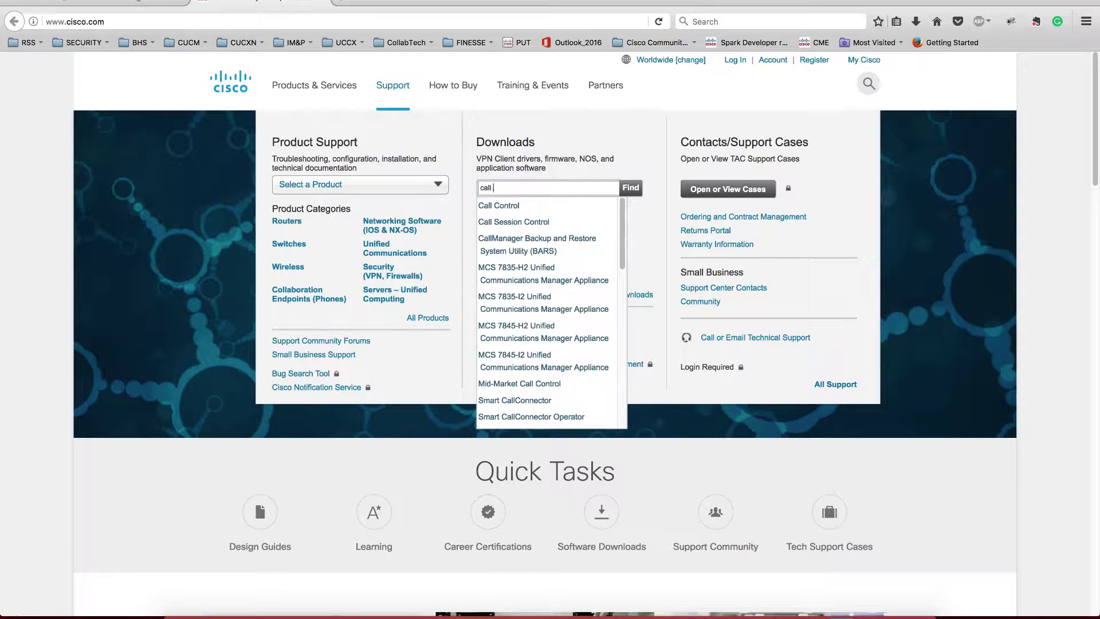
key("Down")
left_click(624, 192)
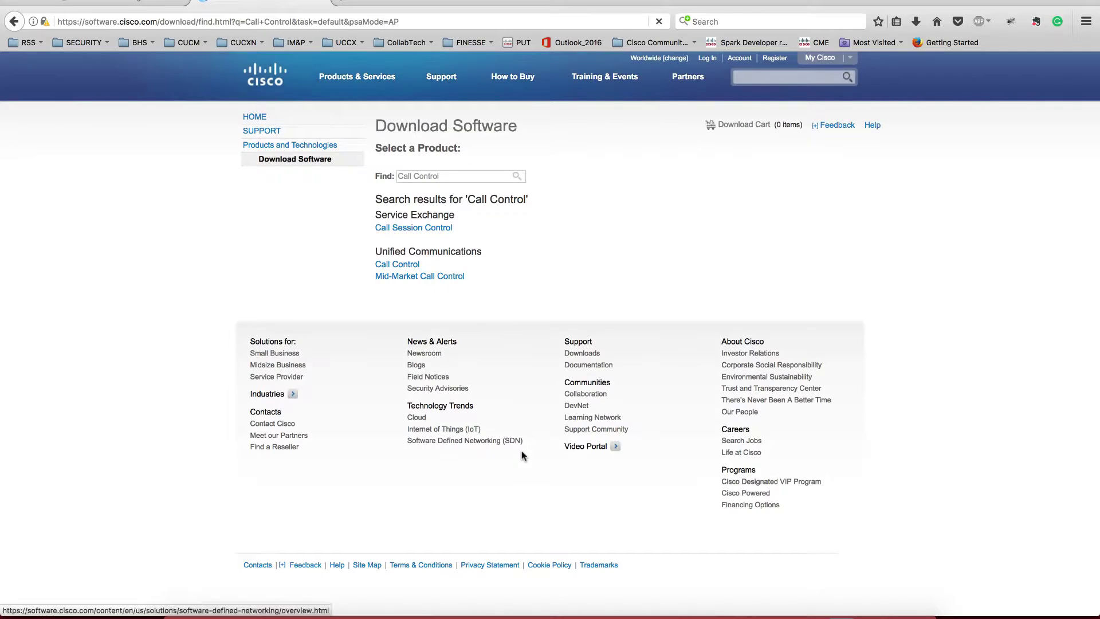
Step: Quit the VPN client and open the Call Control product category
right_click(685, 616)
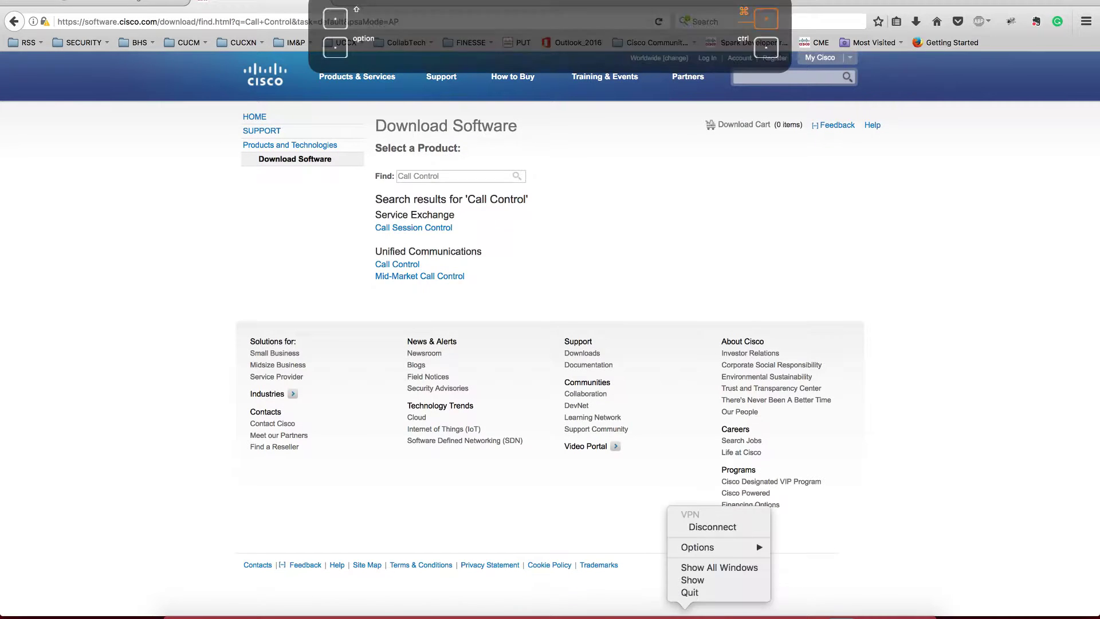
left_click(692, 592)
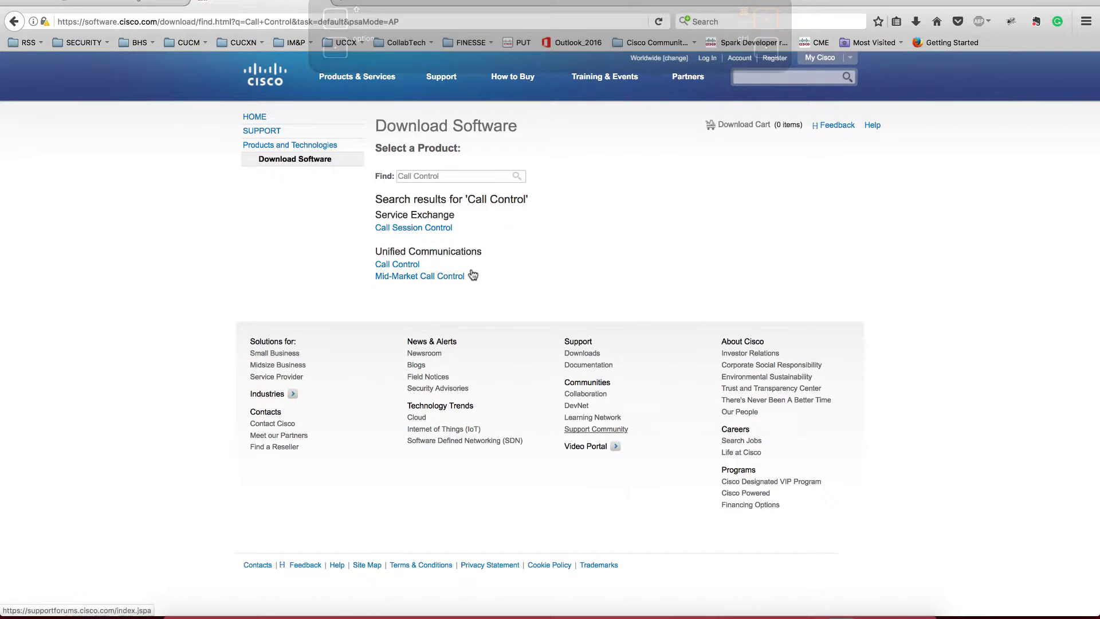
left_click(404, 269)
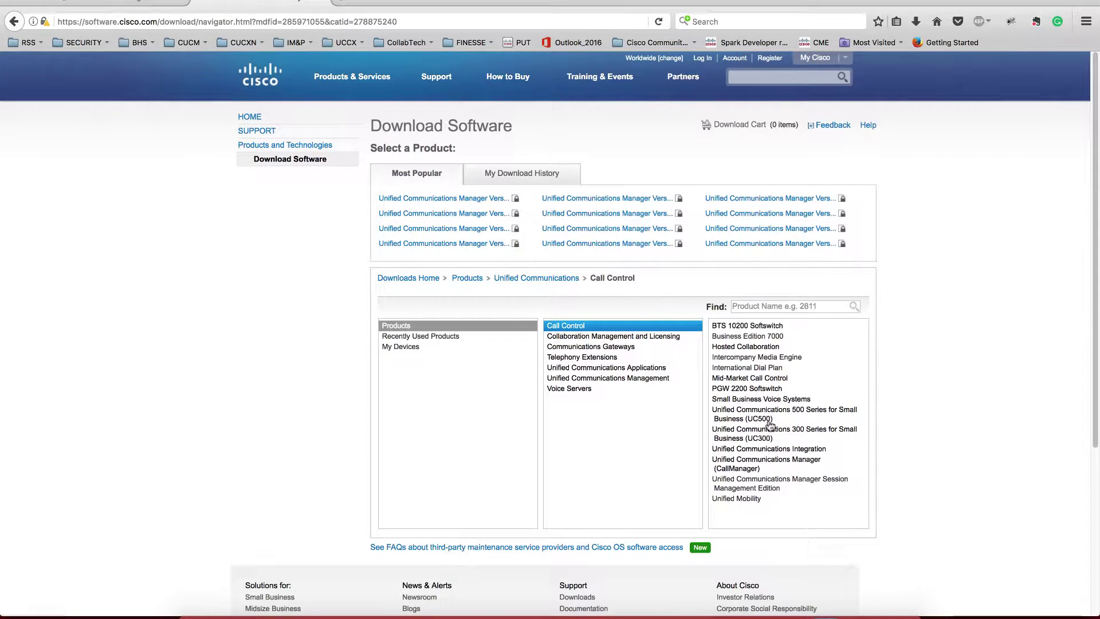
Step: Open Unified Communications Manager (CallManager) Version 11.5 Virtual Machine Templates downloads
left_click(744, 468)
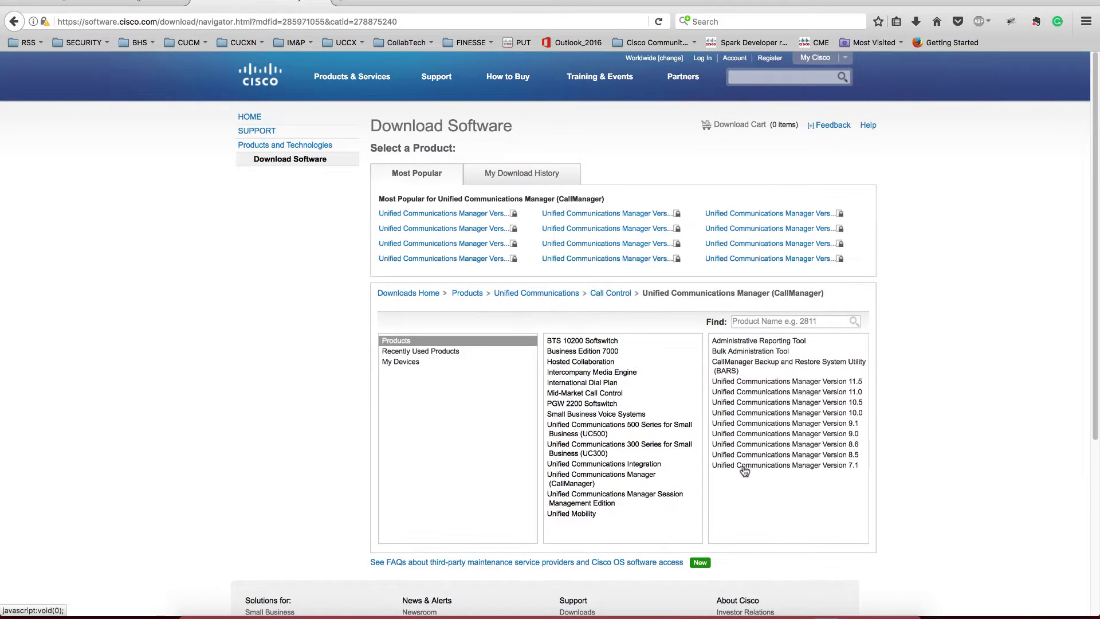
left_click(780, 383)
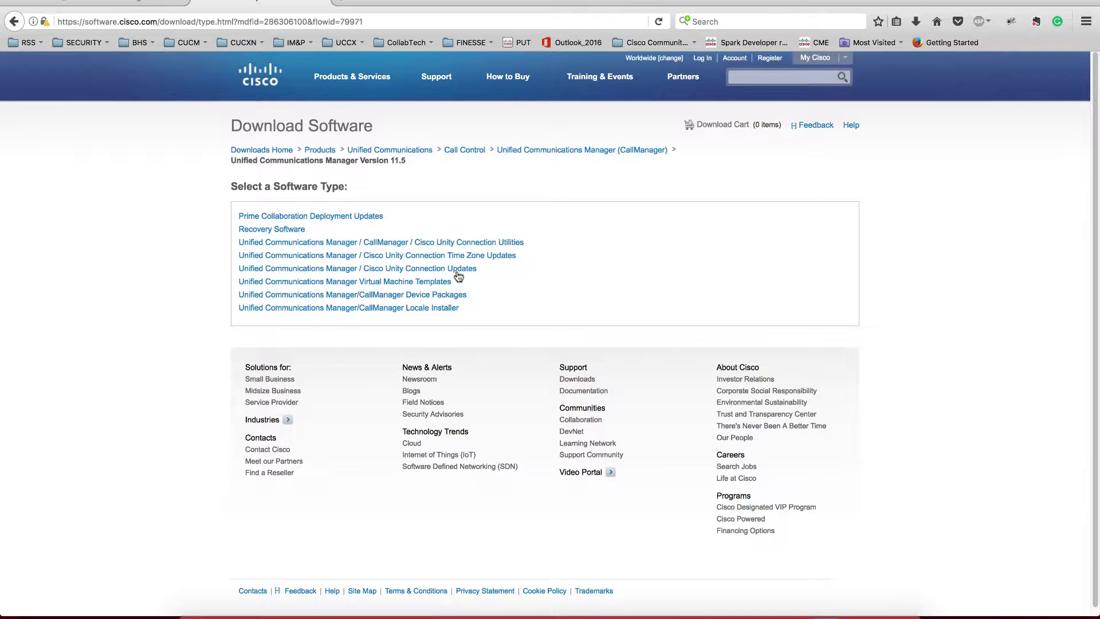
left_click(417, 284)
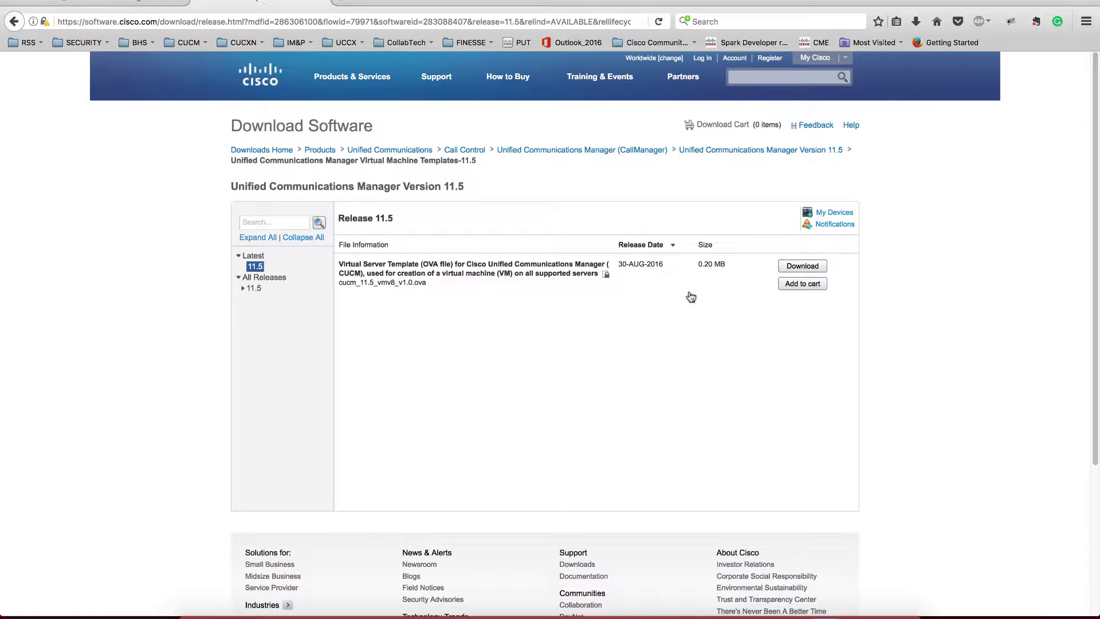
Step: Download cucm_11.5_vmv8_v1.0.ova: sign in, accept the licence, save it, and check downloads
left_click(802, 266)
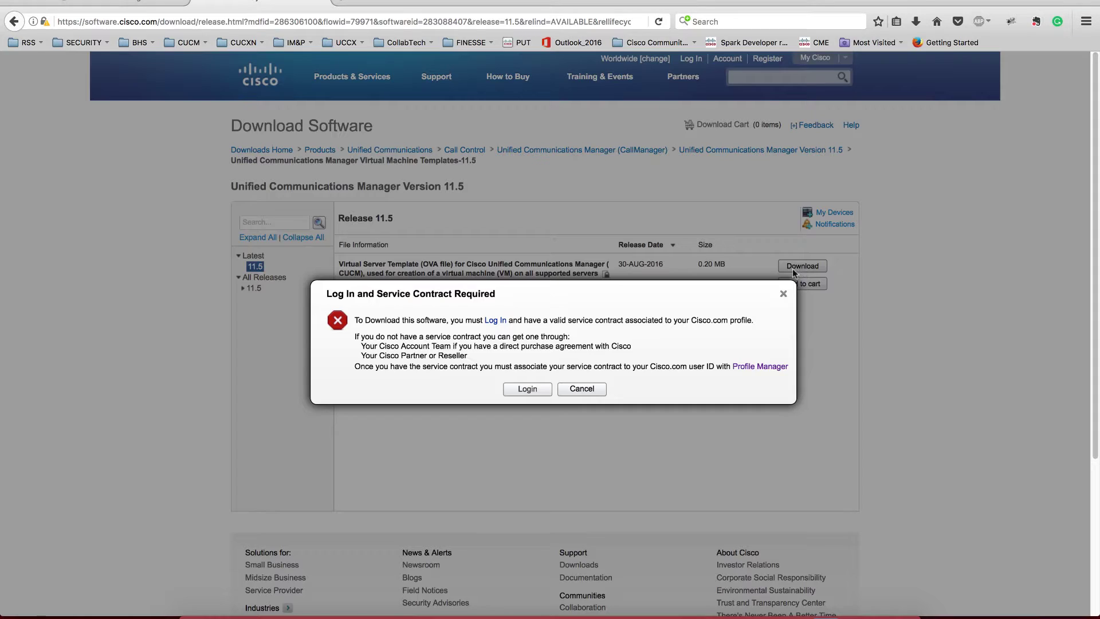
left_click(527, 389)
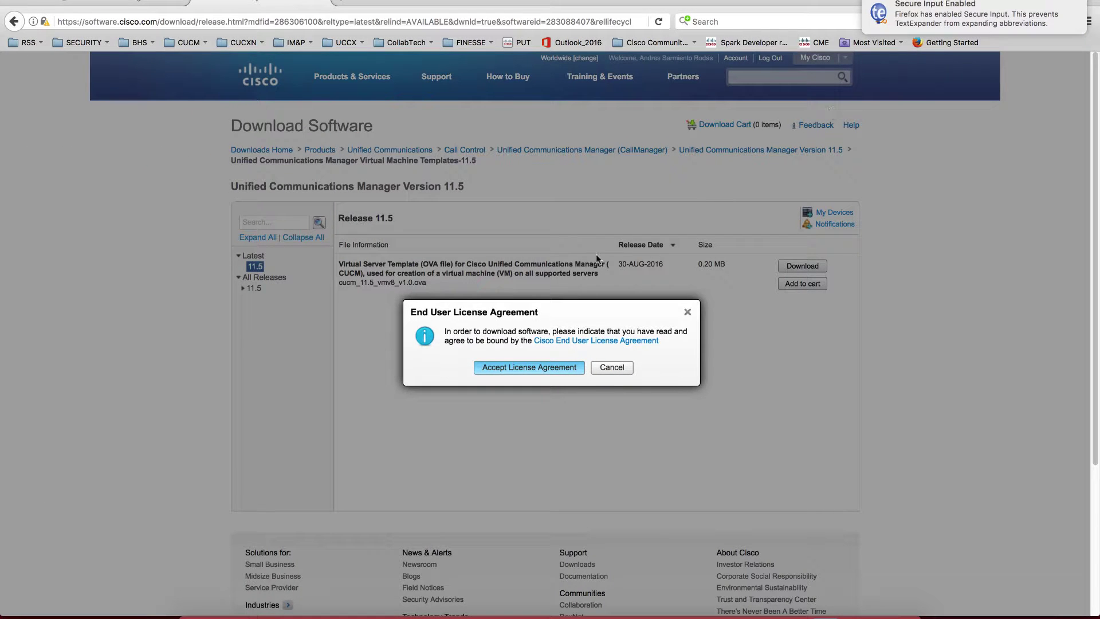
left_click(531, 367)
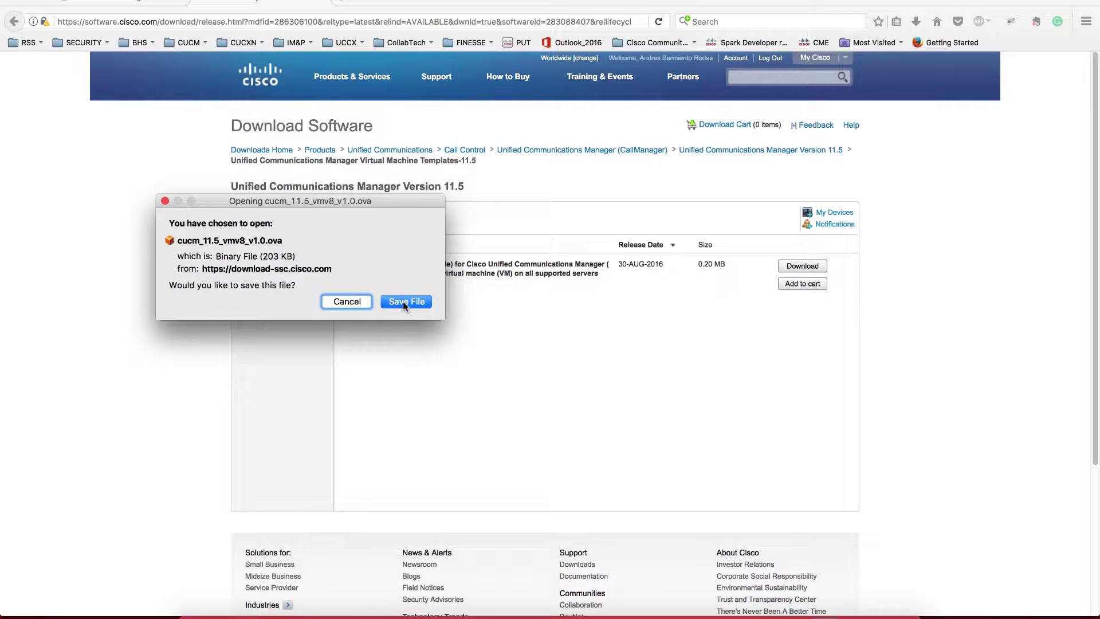
left_click(404, 302)
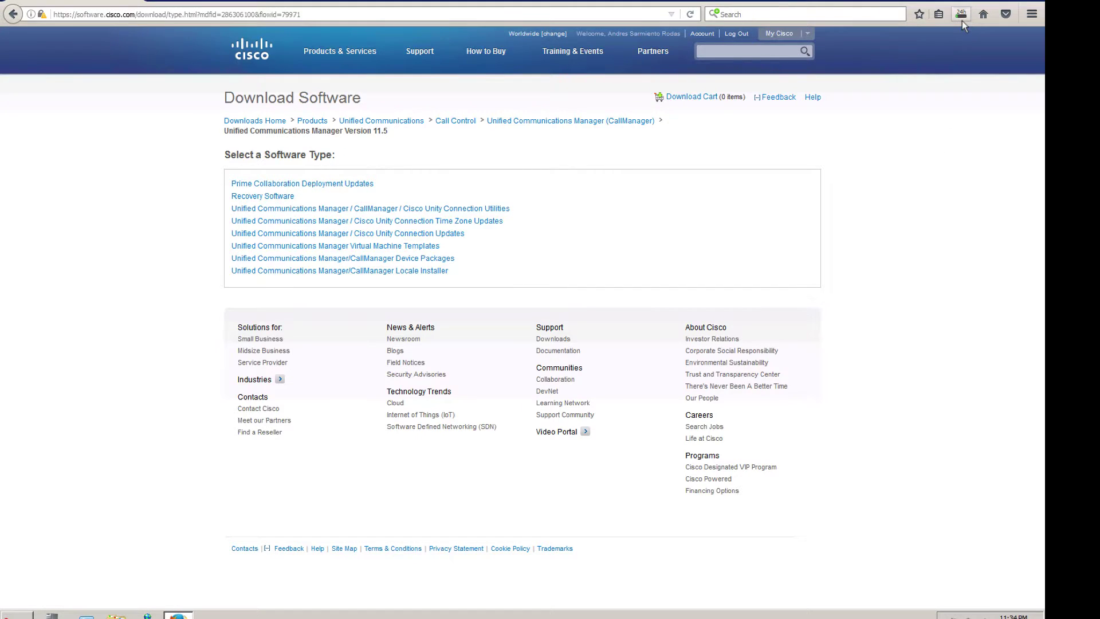
left_click(961, 21)
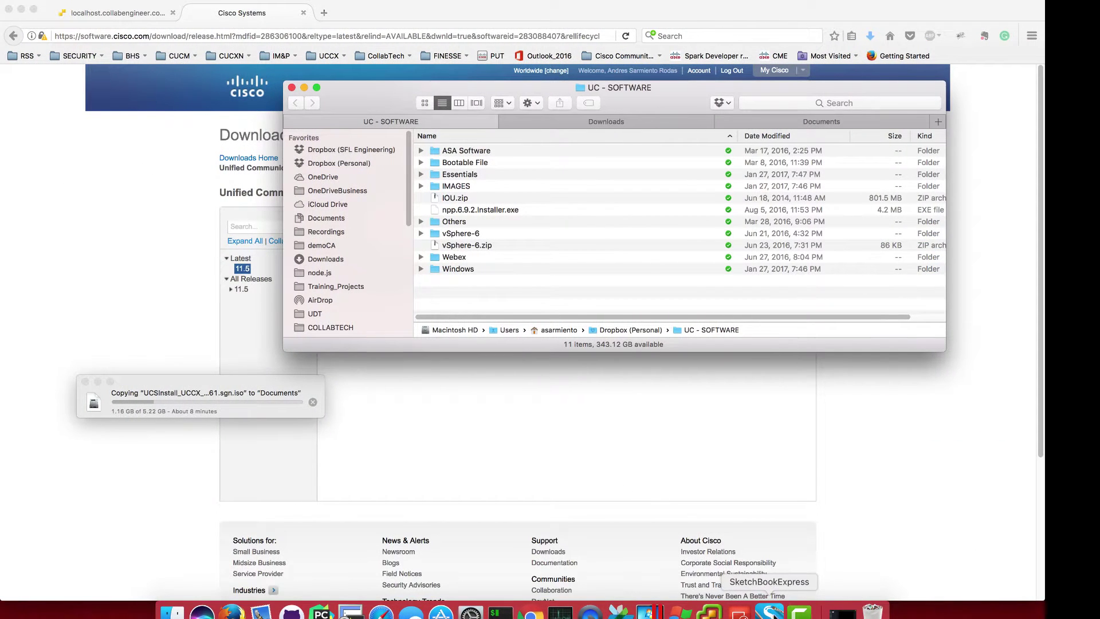
Step: In SketchBook, write SW in the lower box and 10/100 at both ends of the link
left_click(769, 612)
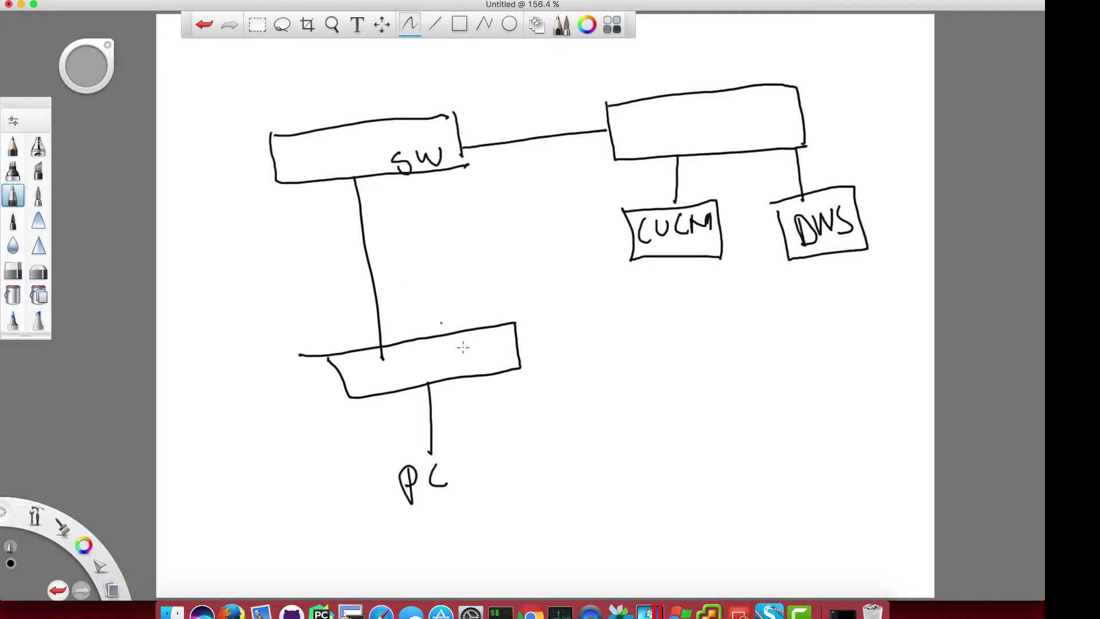
mouse_move(485, 352)
left_mouse_down()
mouse_move(471, 373)
mouse_move(499, 348)
left_mouse_up()
mouse_move(376, 194)
left_mouse_down()
mouse_move(378, 213)
mouse_move(384, 197)
mouse_move(398, 220)
mouse_move(412, 193)
mouse_move(427, 191)
left_mouse_up()
left_click_drag(396, 313, 397, 326)
left_click_drag(404, 313, 418, 324)
mouse_move(427, 303)
left_mouse_down()
mouse_move(427, 316)
mouse_move(445, 300)
left_mouse_up()
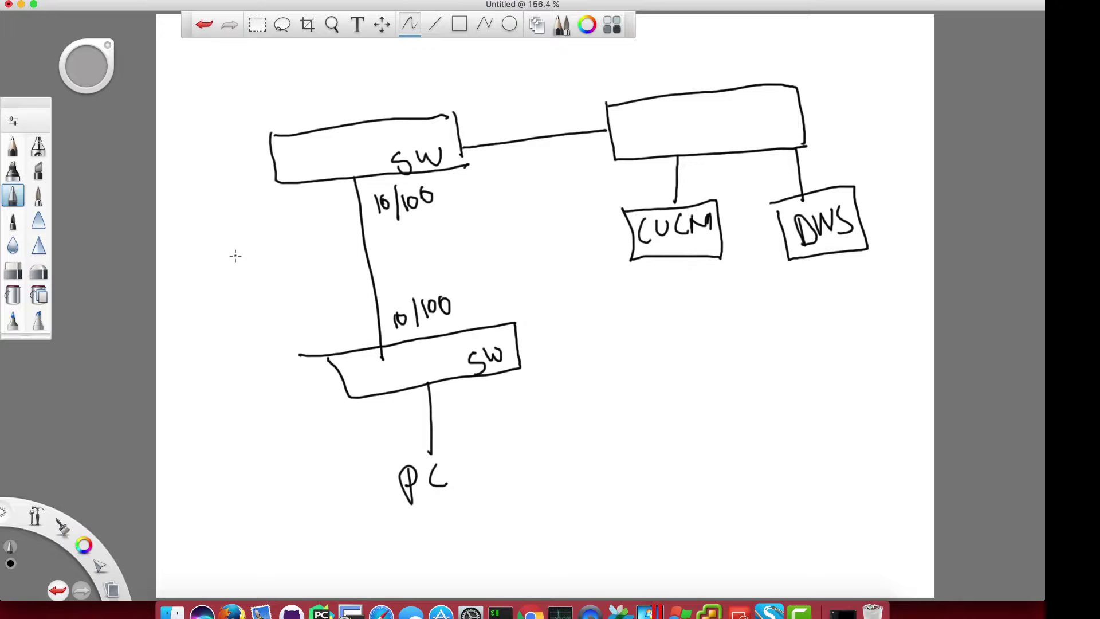
Step: Draw two small squares beside the link, then switch back to the Windows VM
mouse_move(241, 248)
left_mouse_down()
mouse_move(246, 274)
mouse_move(270, 264)
mouse_move(239, 247)
left_mouse_up()
mouse_move(265, 336)
left_mouse_down()
mouse_move(280, 324)
mouse_move(257, 326)
left_mouse_up()
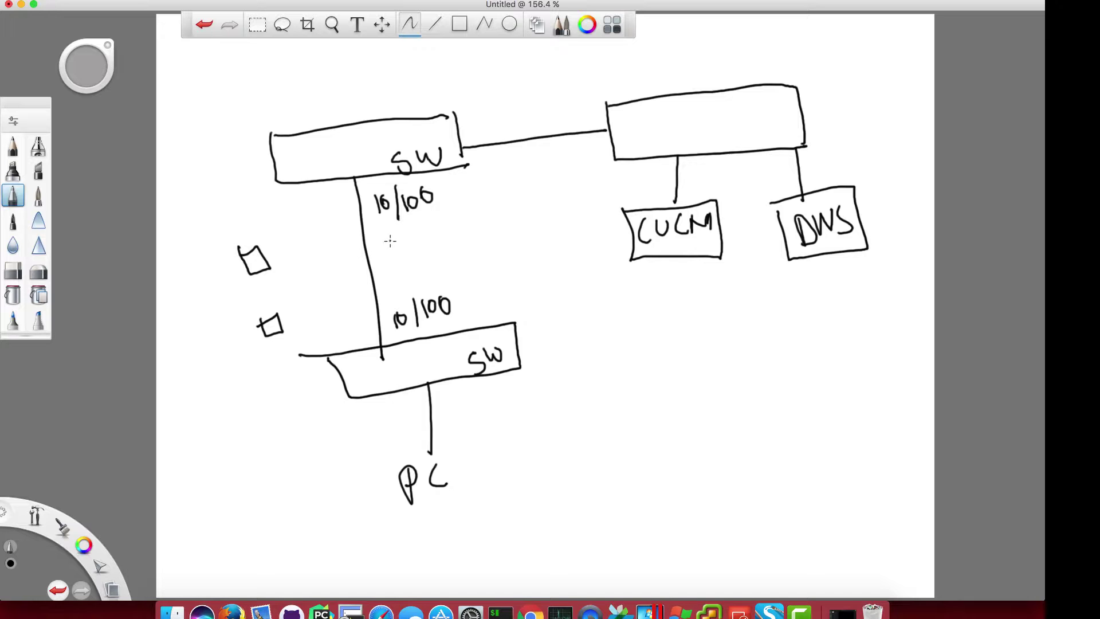
key("ctrl+Right")
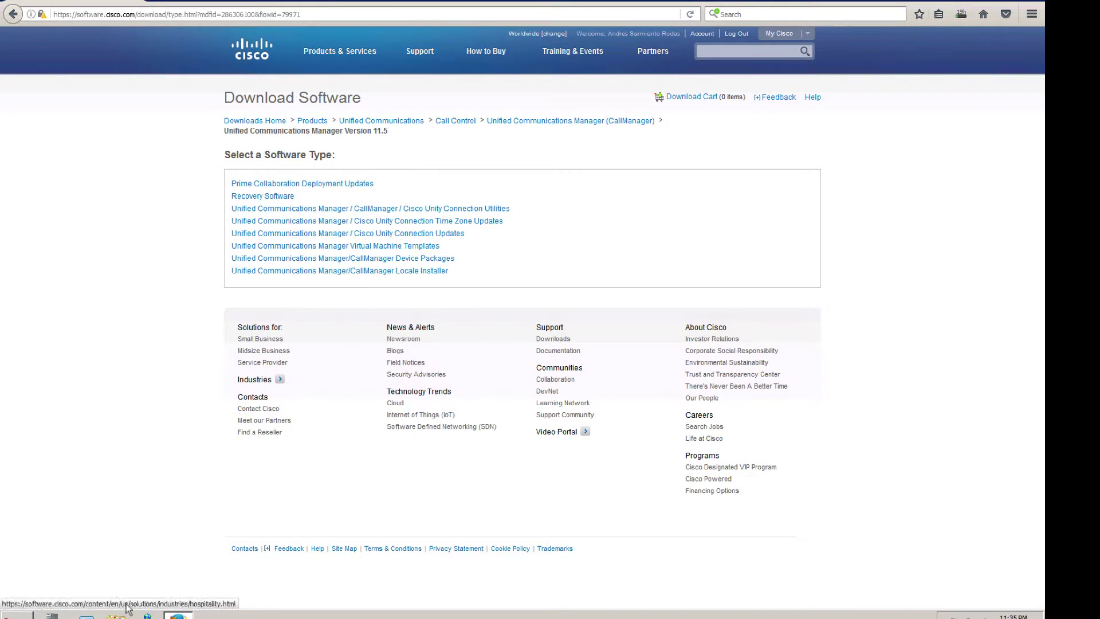
Step: Open Bootable_UCSInstall_UCOS_UNRST_11.5.1.11900-26.sgn from Downloads with UltraISO
left_click(115, 615)
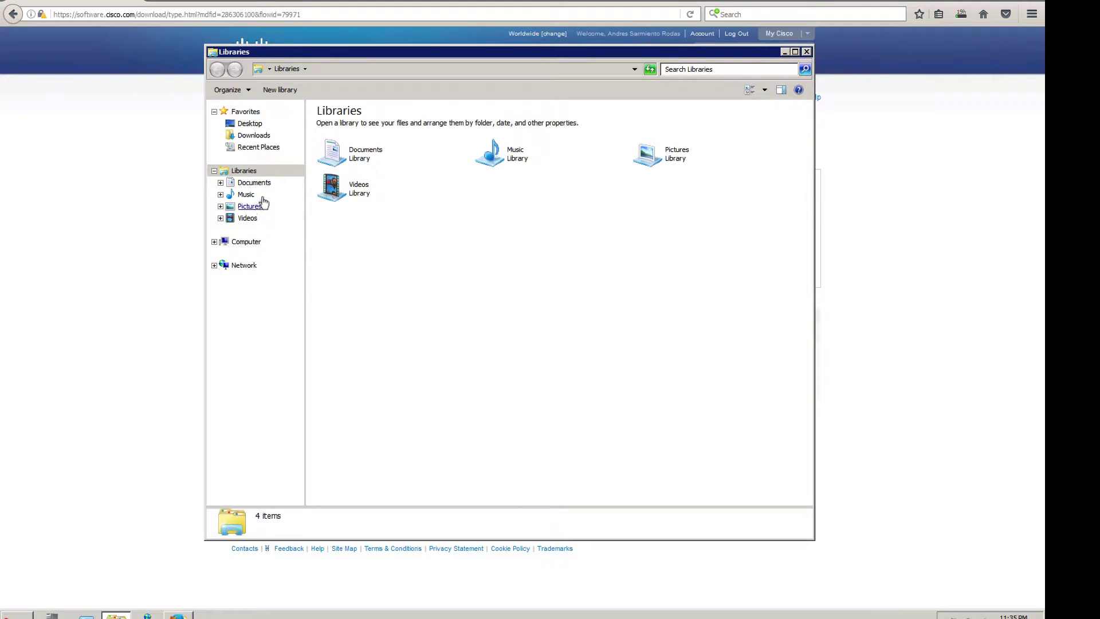
left_click(254, 135)
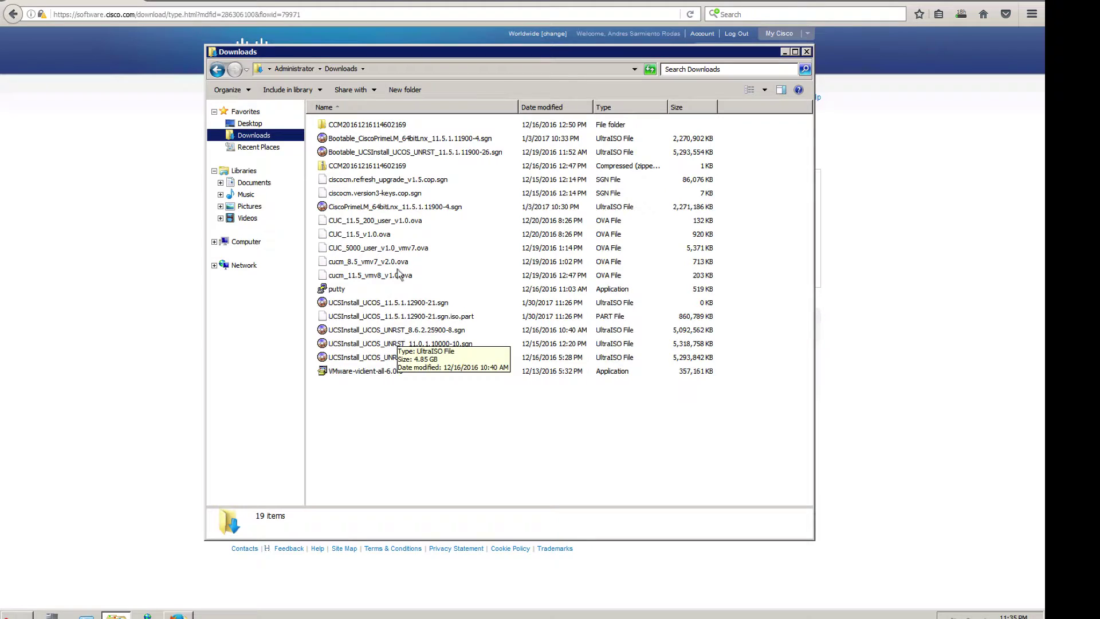
left_click(381, 152)
right_click(403, 155)
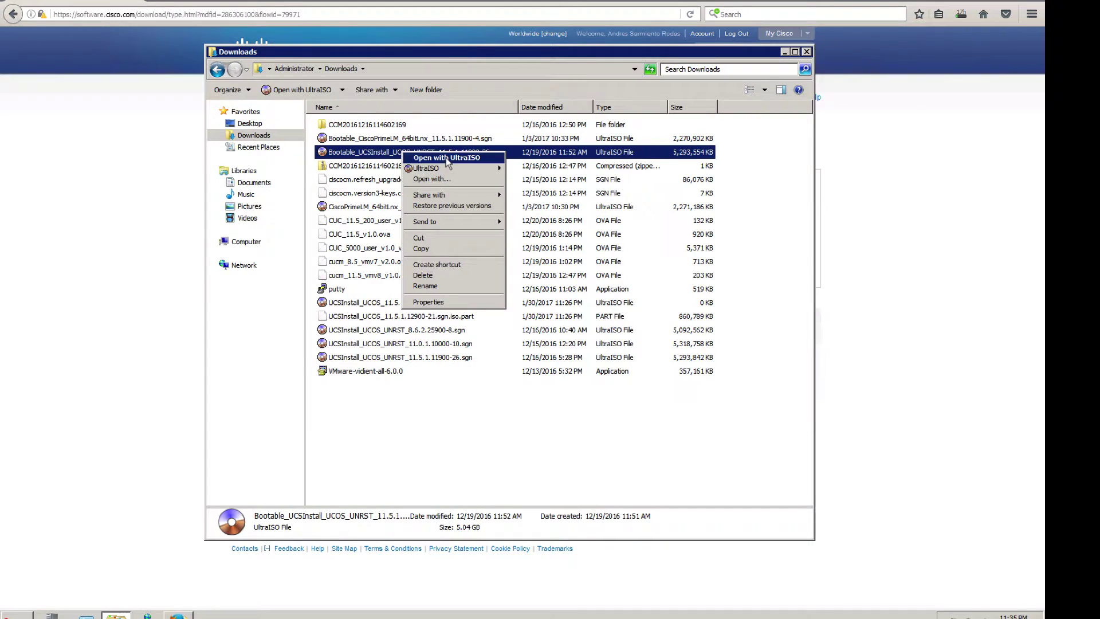
left_click(446, 159)
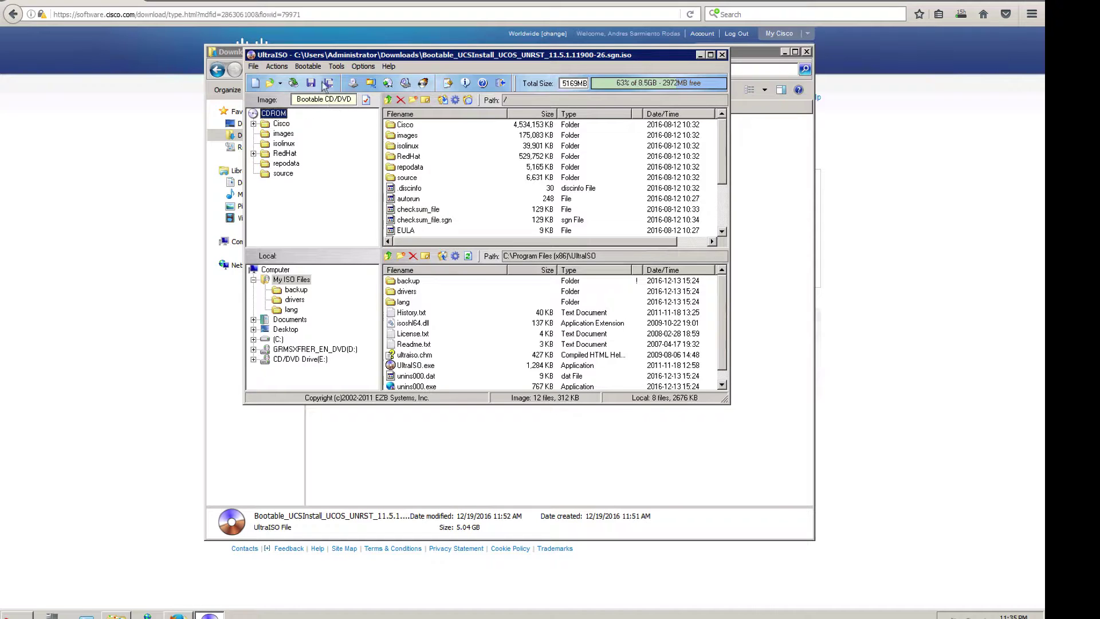
Step: Extract the image's boot file as boot.bif to the Desktop, then close UltraISO
left_click(309, 67)
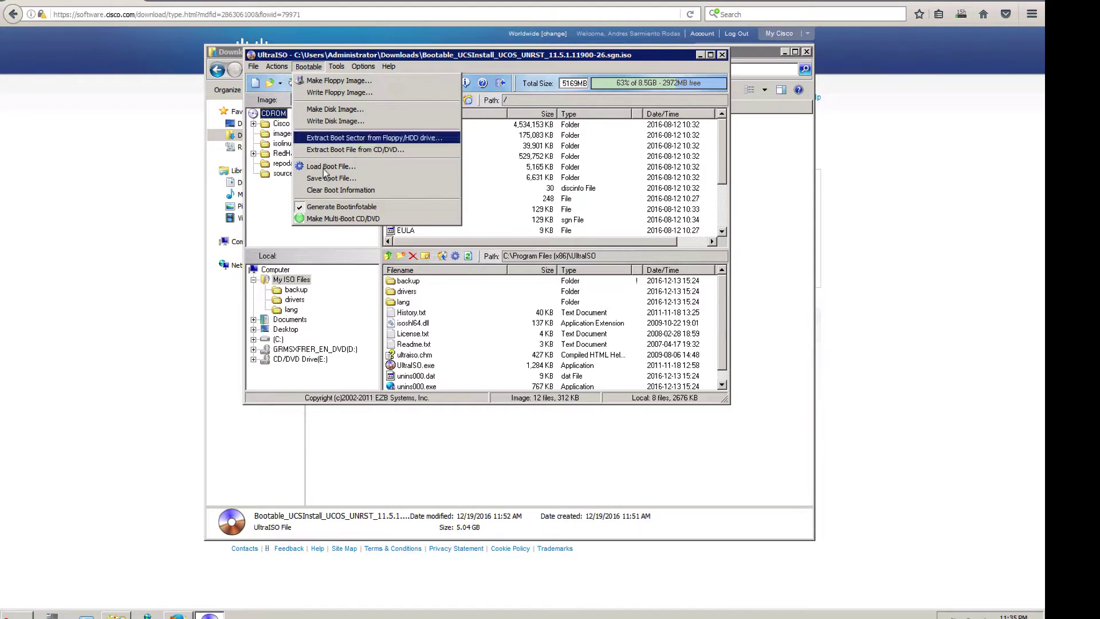
left_click(352, 180)
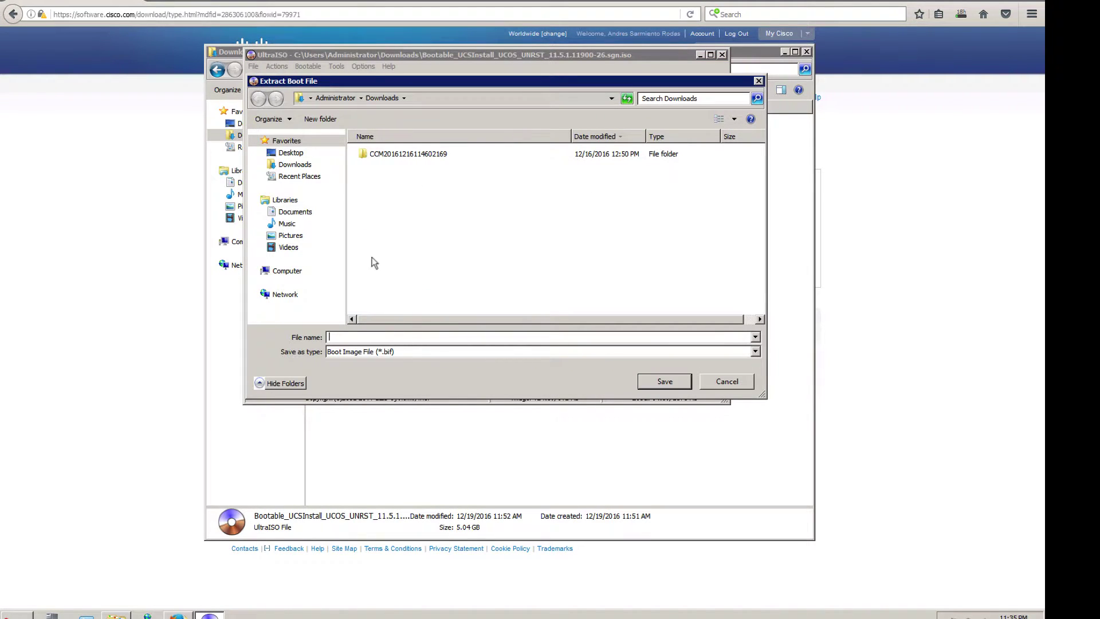
left_click(291, 152)
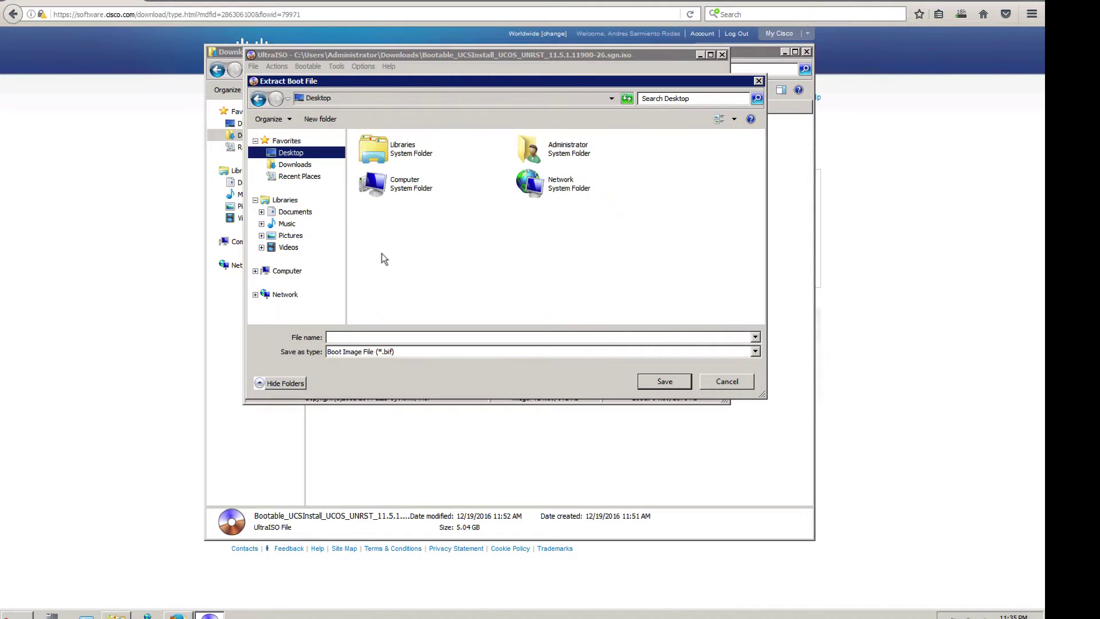
left_click(372, 337)
type("boot.bif")
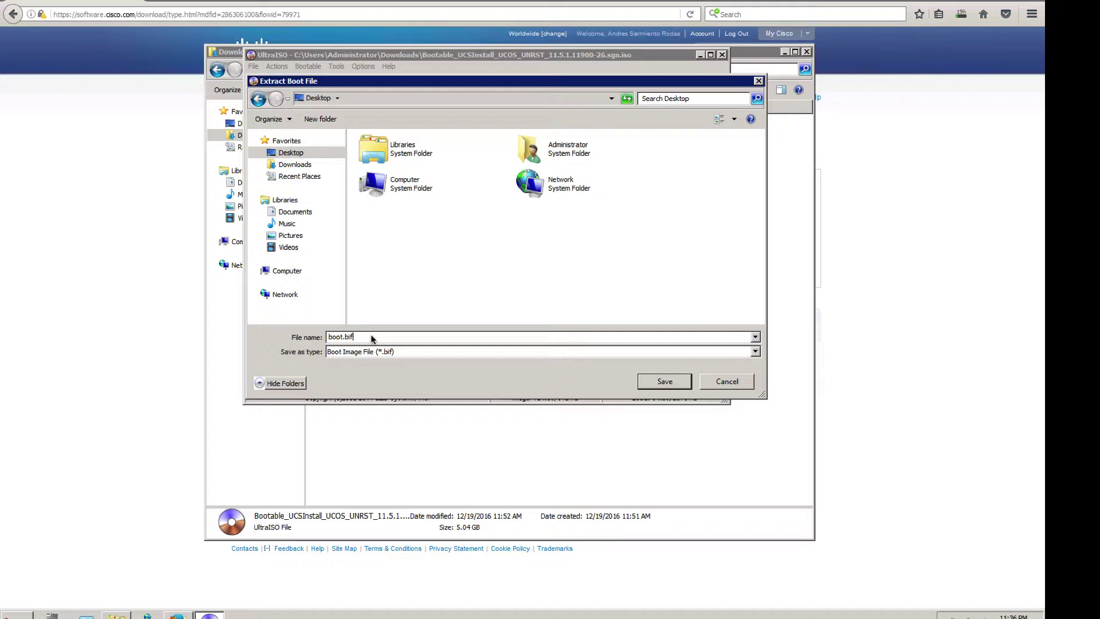
key("Return")
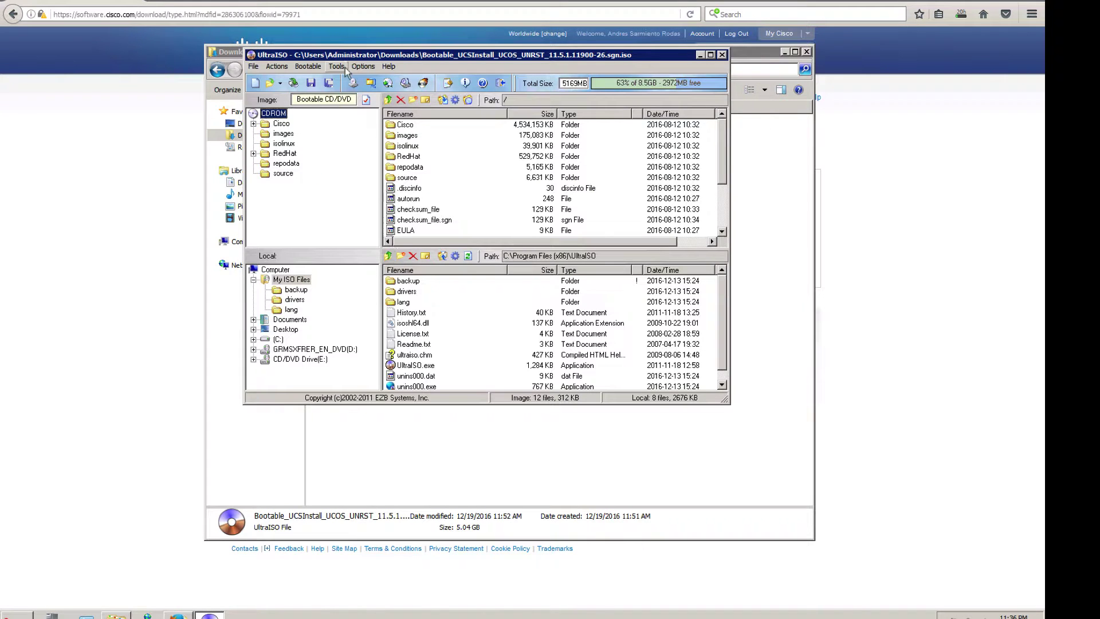
double_click(251, 58)
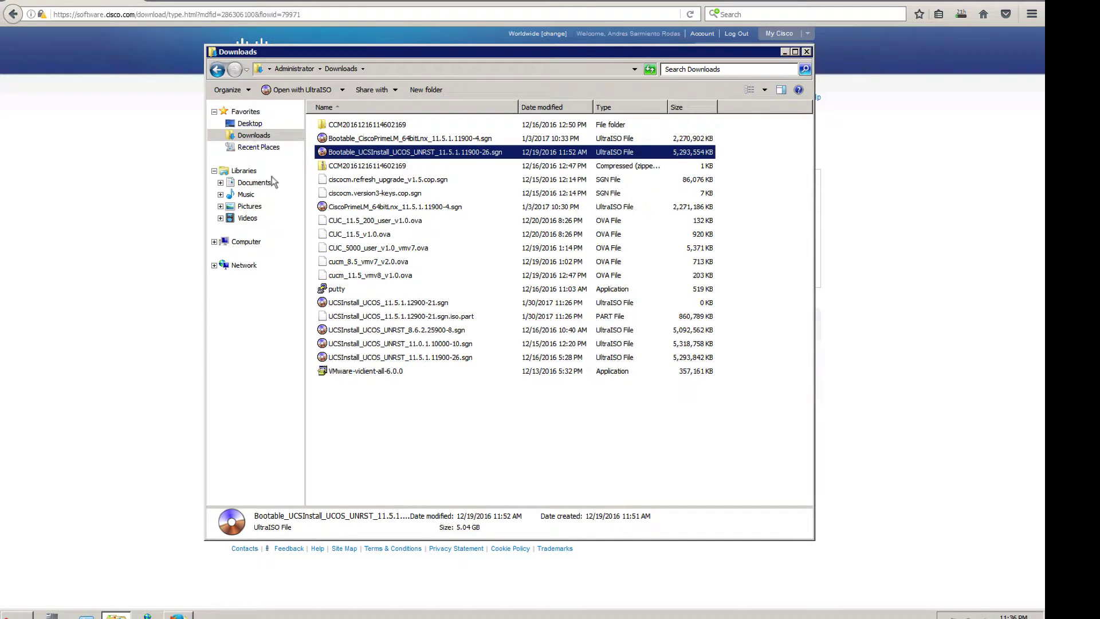
Step: Check the Bootable File folder in Documents, then return to Downloads
left_click(252, 183)
double_click(347, 159)
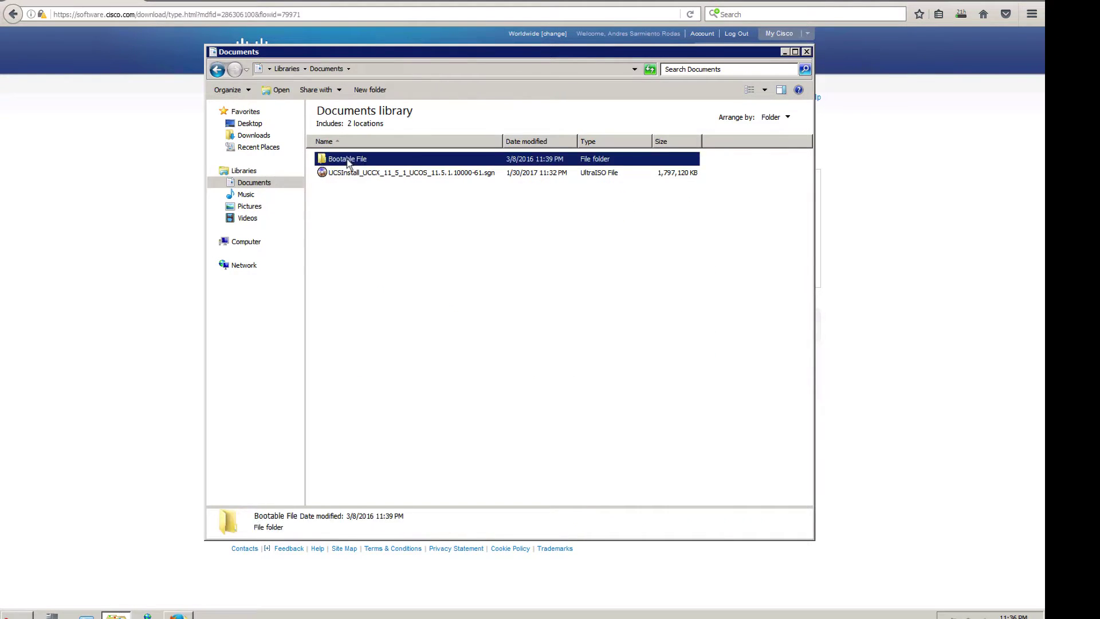
left_click(215, 69)
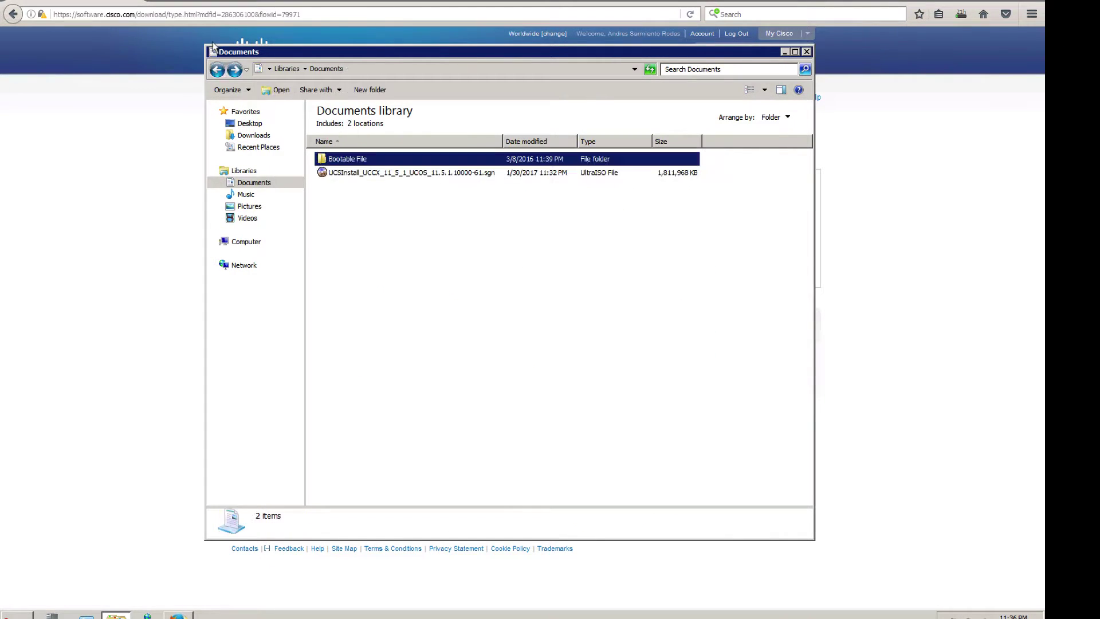
left_click(217, 70)
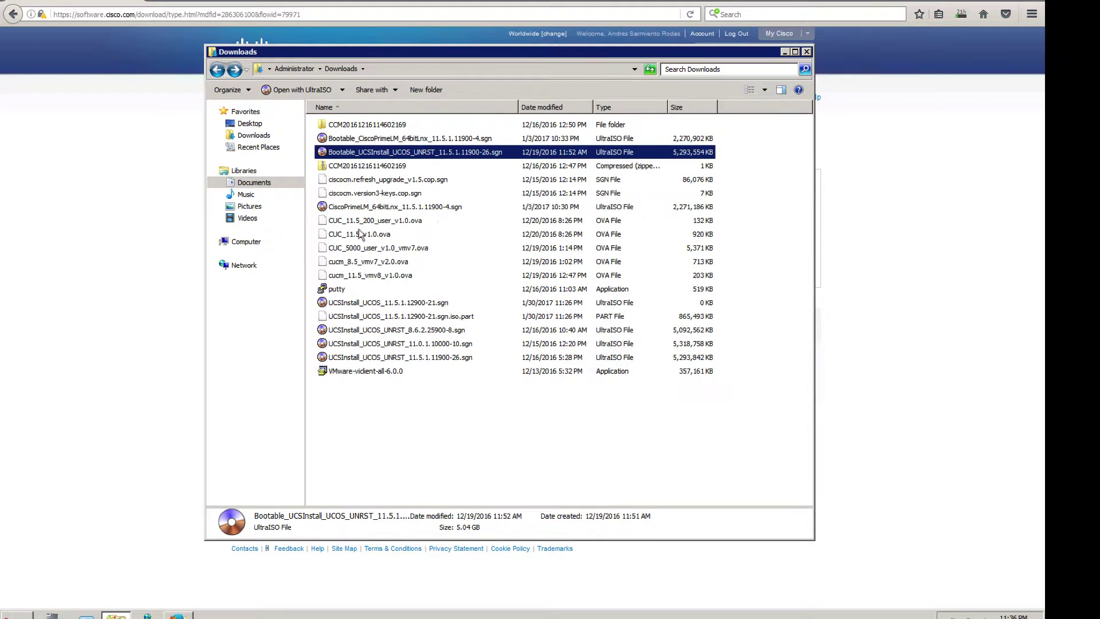
Step: Open UCSInstall_UCOS_UNRST_11.5.1.11900-26.sgn from Downloads with UltraISO
left_click(401, 304)
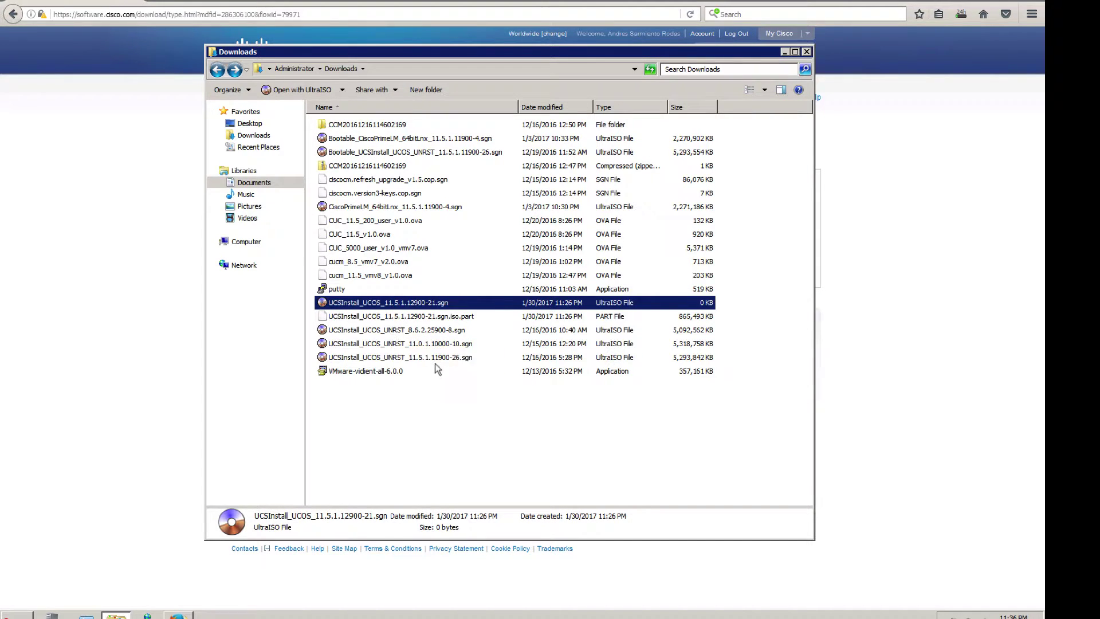
left_click(410, 357)
right_click(411, 356)
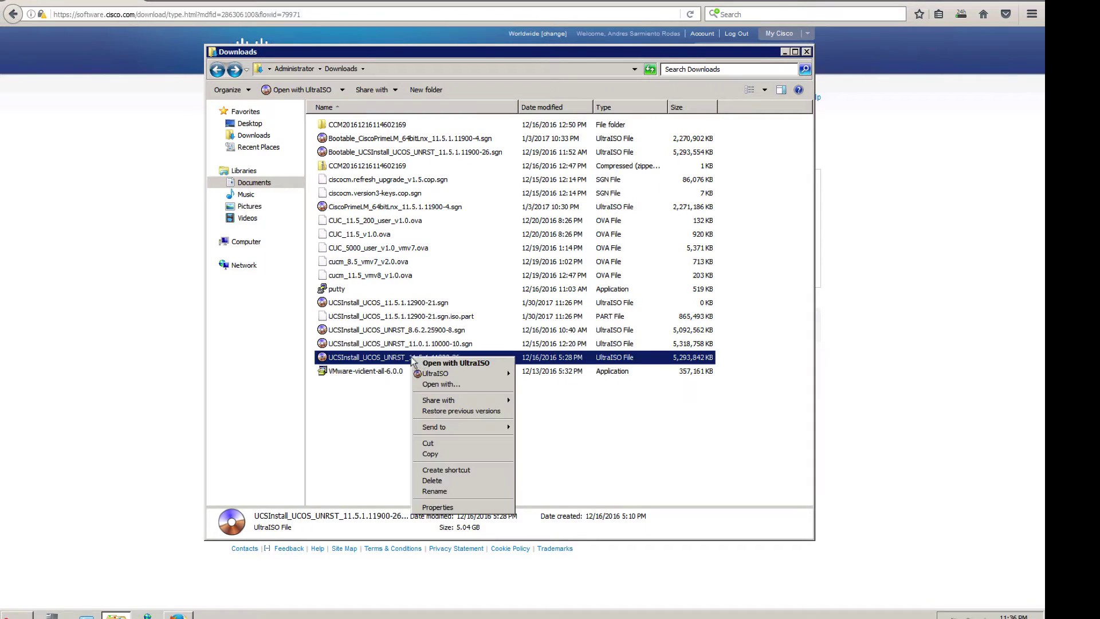
left_click(467, 365)
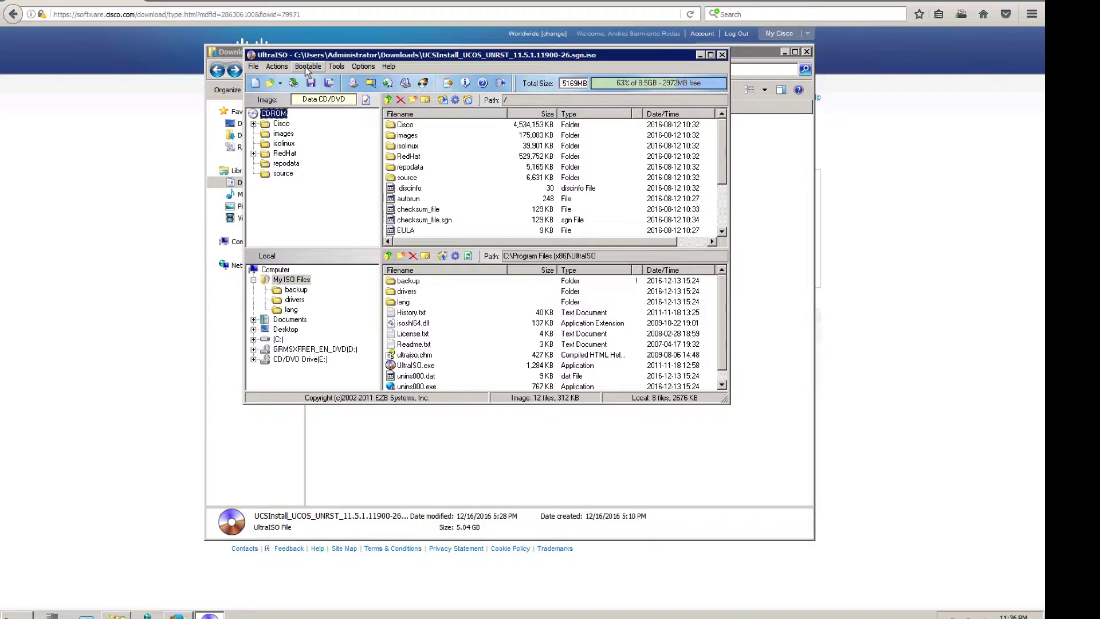
Step: Turn on Generate Bootinfotable for the opened UCSInstall image
left_click(307, 66)
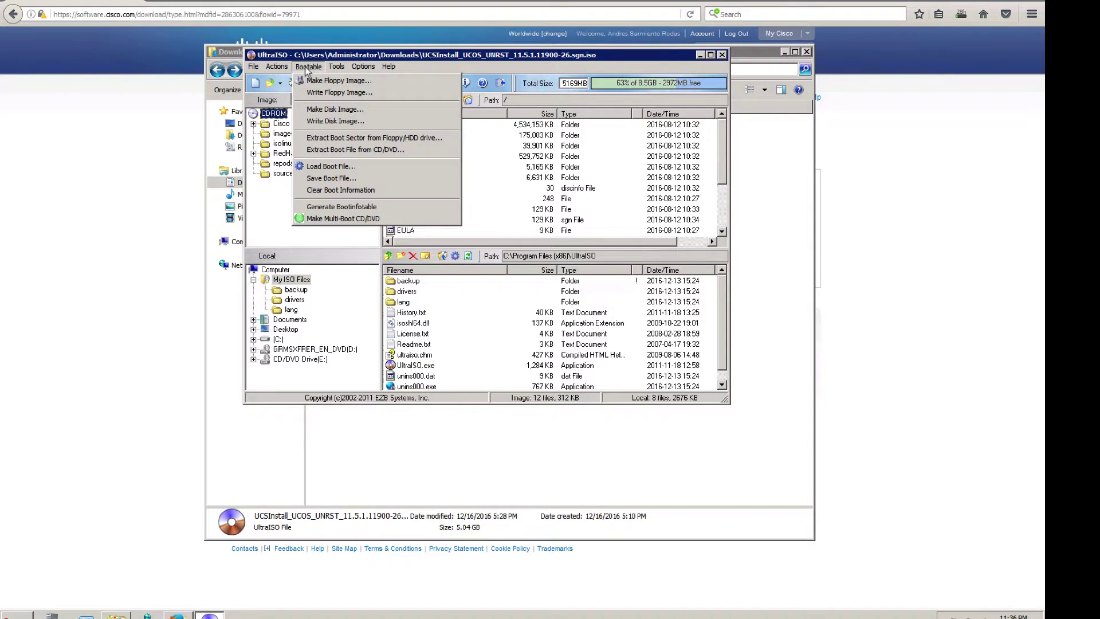
left_click(329, 166)
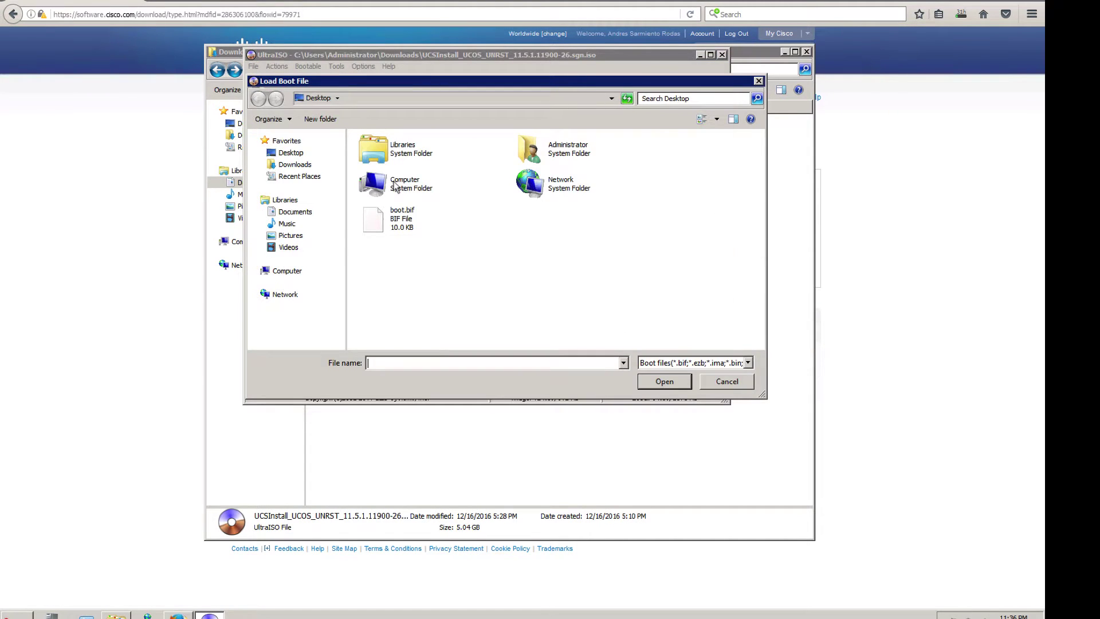
key("Escape")
left_click(308, 67)
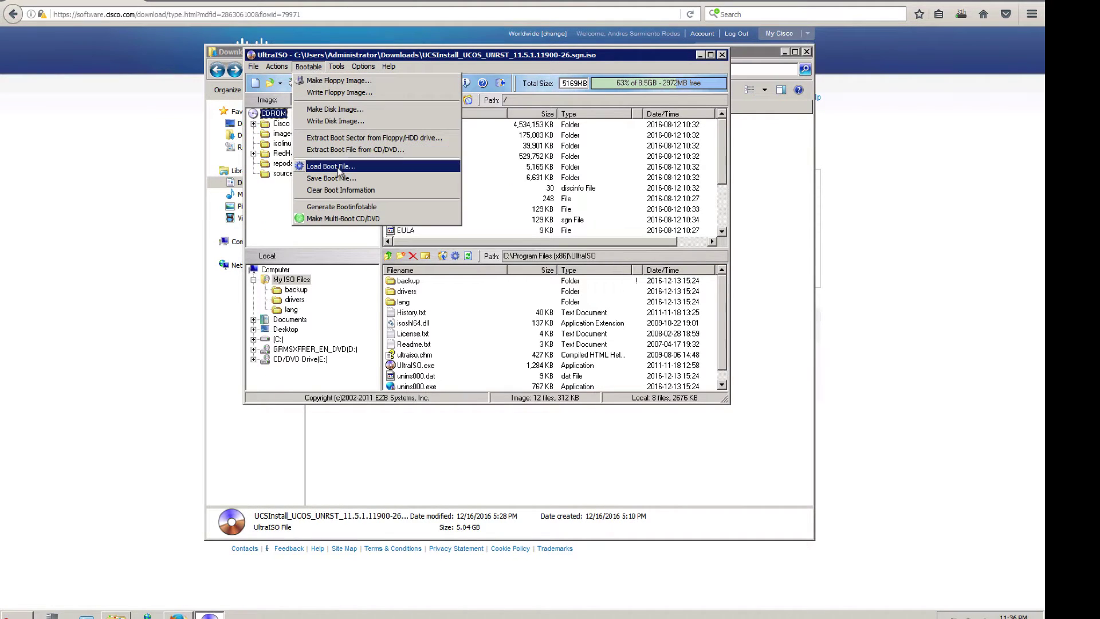
left_click(343, 207)
Step: Load boot.bif from the Desktop as the image's boot file
left_click(308, 67)
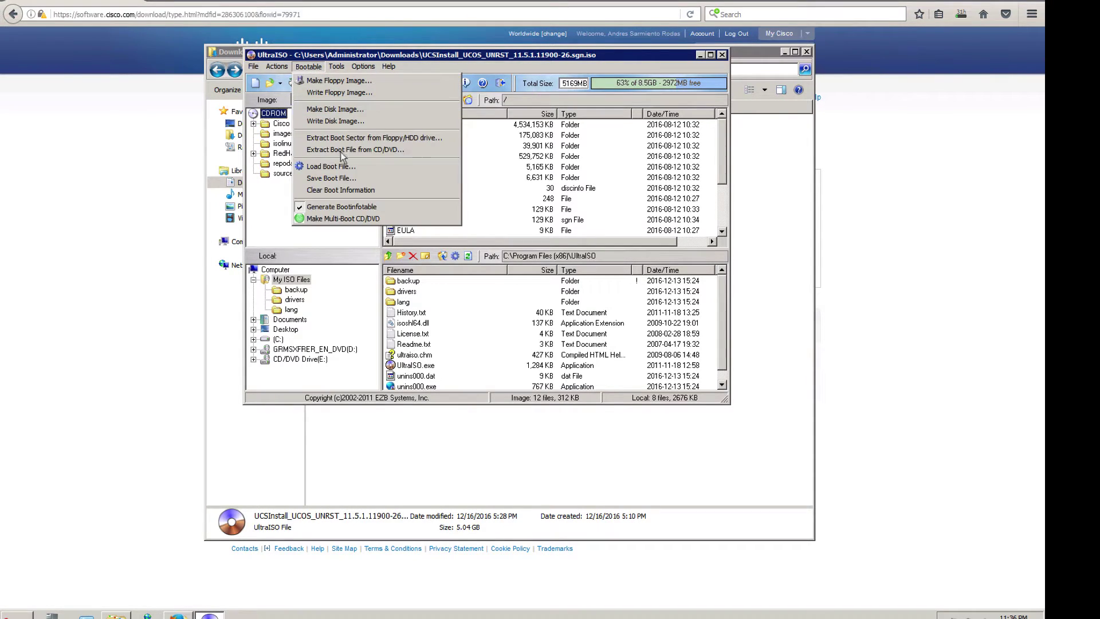
left_click(340, 166)
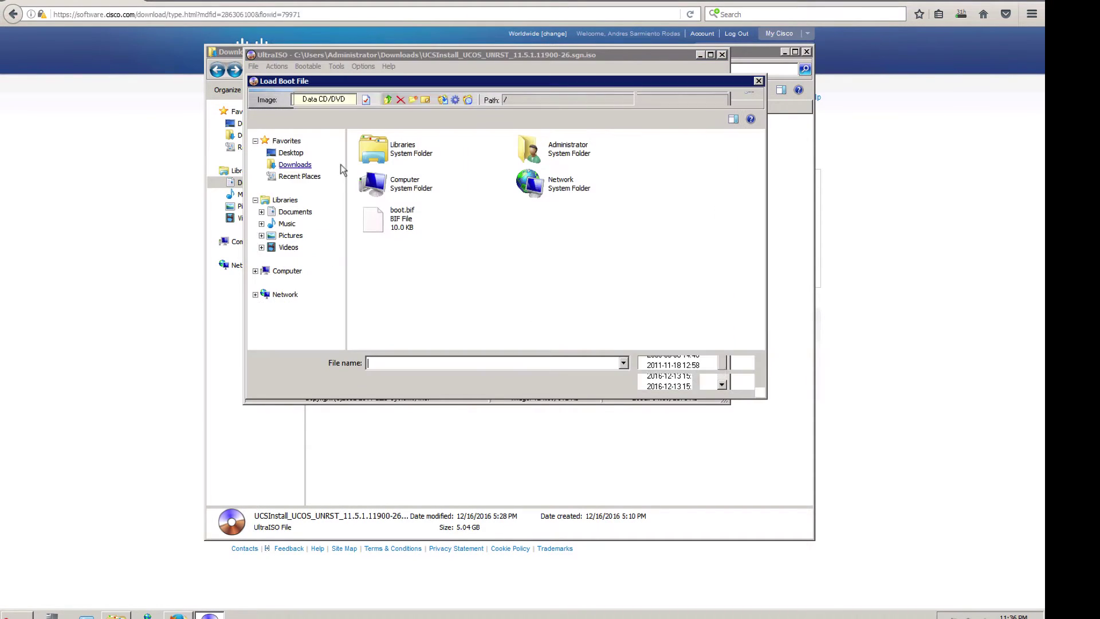
double_click(387, 224)
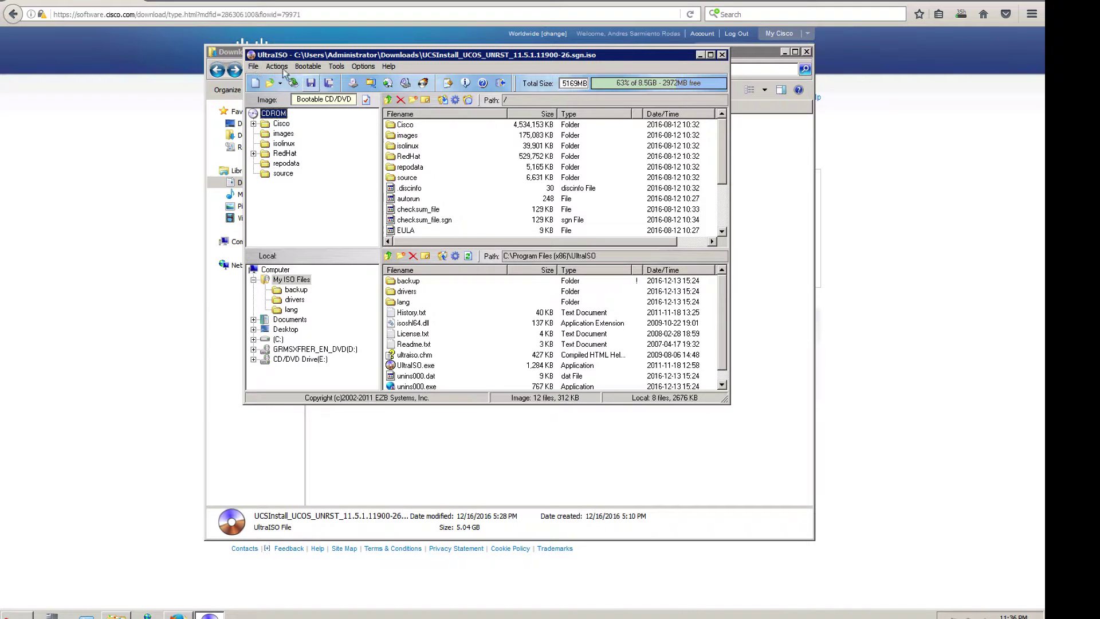
left_click(252, 67)
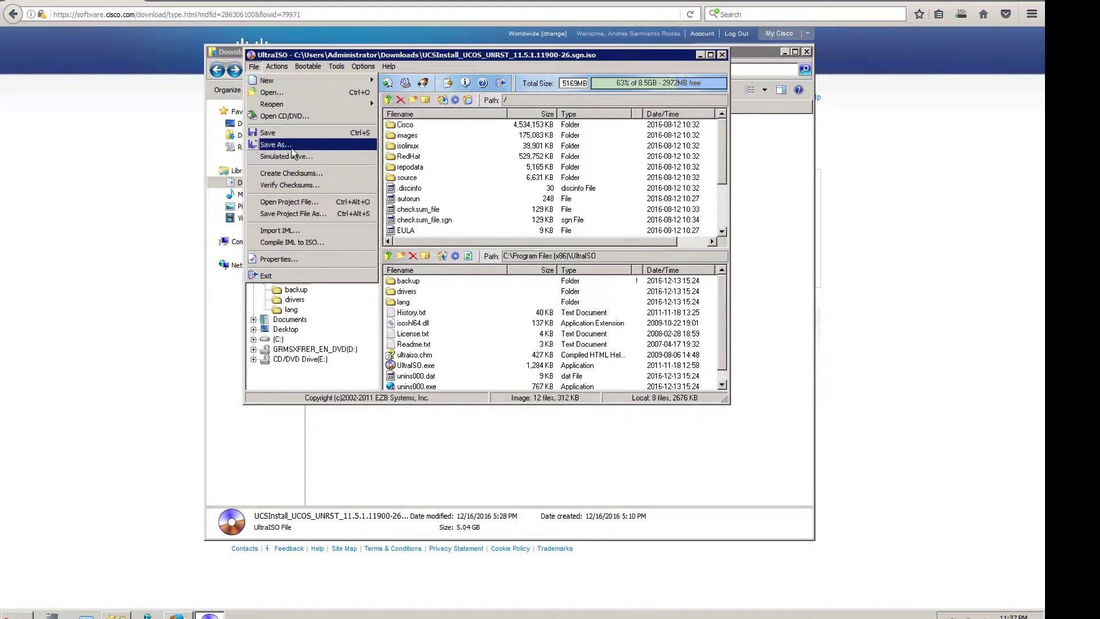
Step: Save the image as Standard ISO 'Bootable_UCSInstall_UCOS_UNRST_11.5.1.11900-26.sgn' in Downloads
left_click(292, 146)
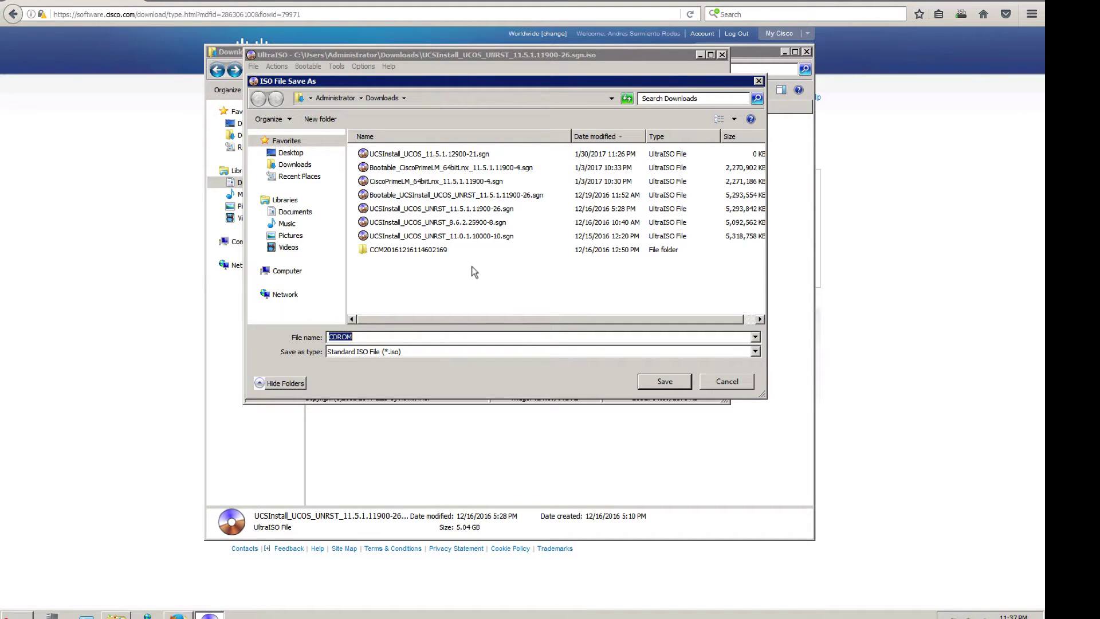
left_click(471, 213)
double_click(331, 338)
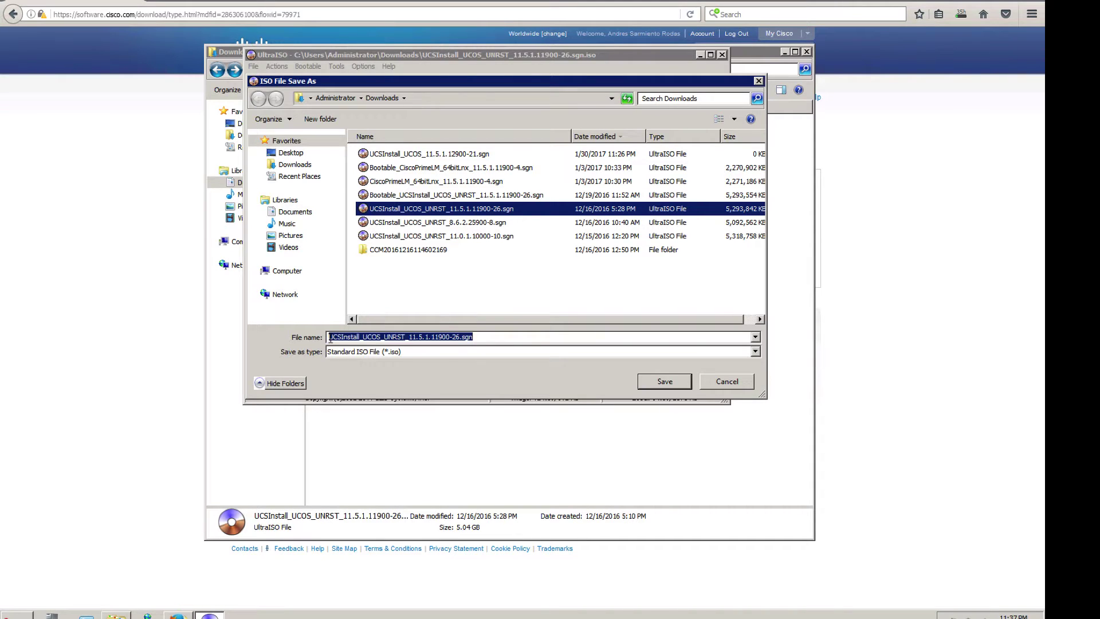
left_click(330, 337)
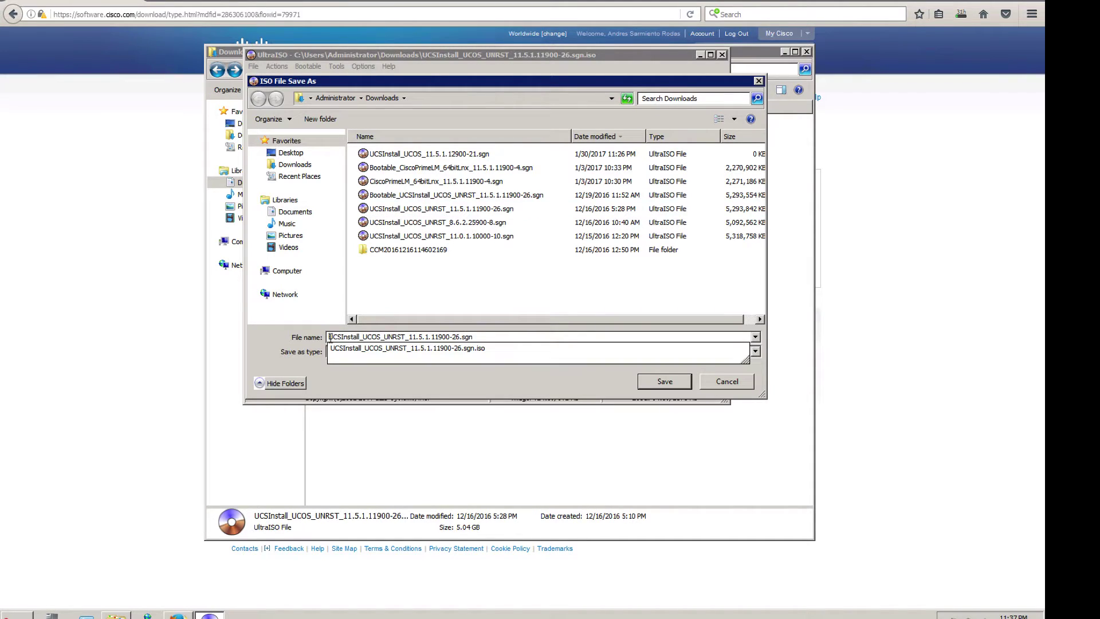
type("Boo")
type("table_UCSInstall")
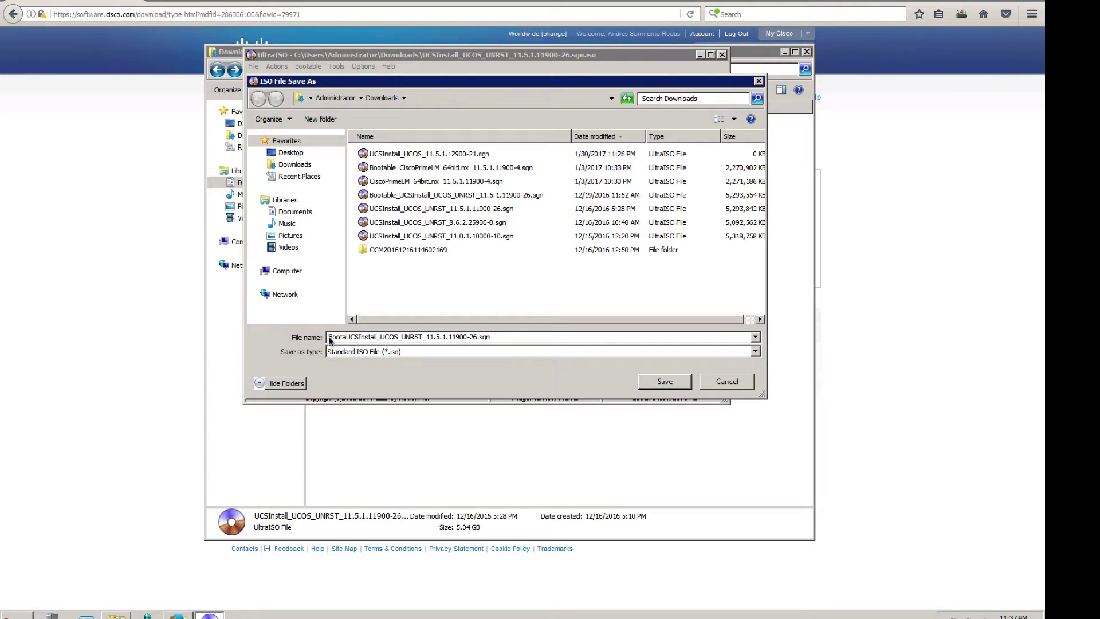
type("_")
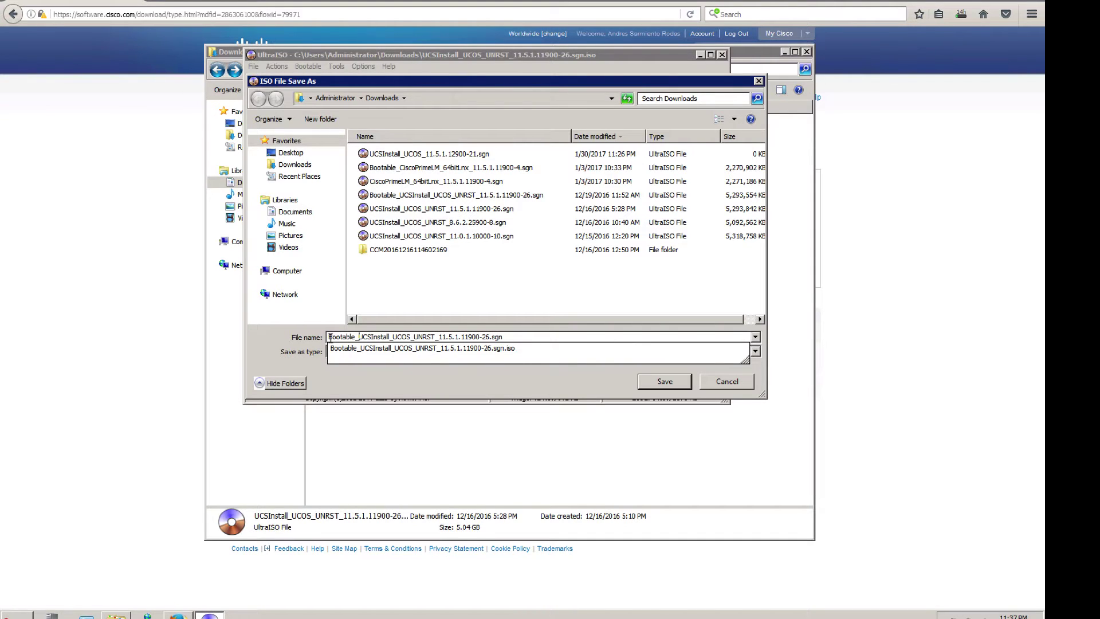
key("Escape")
key("Return")
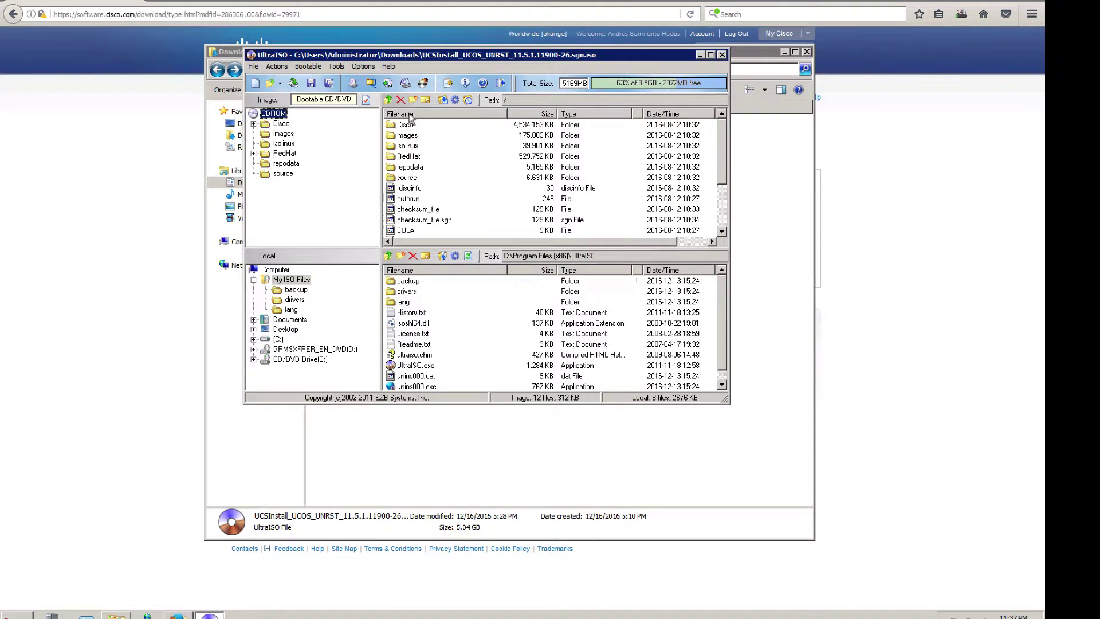
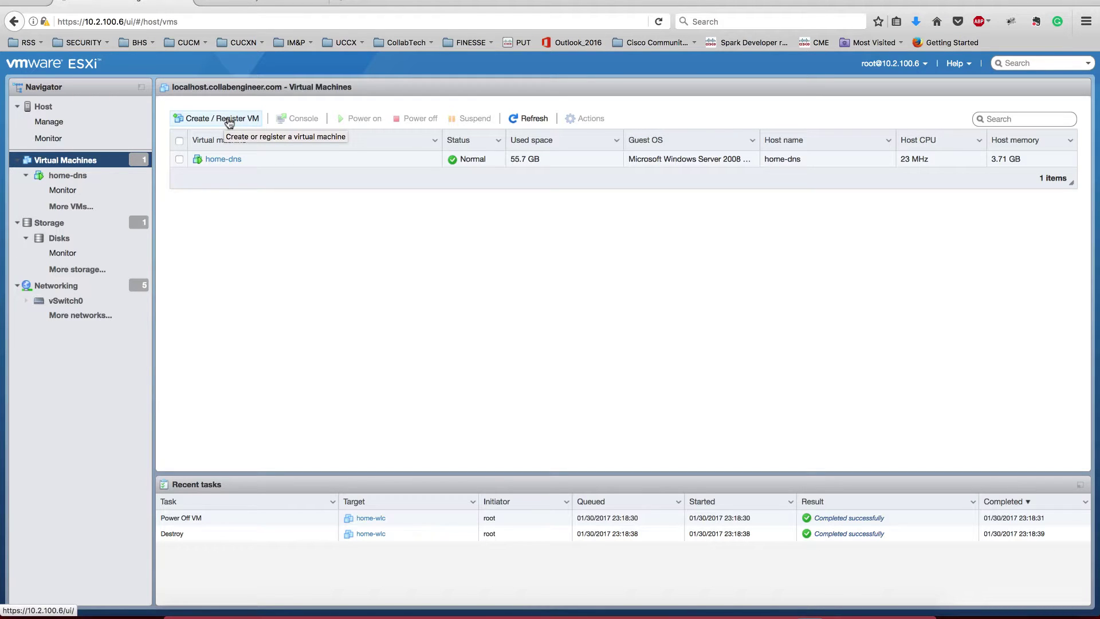
Step: Start a new VM deployment from an OVF/OVA file and name it TEST-CUCM
left_click(229, 121)
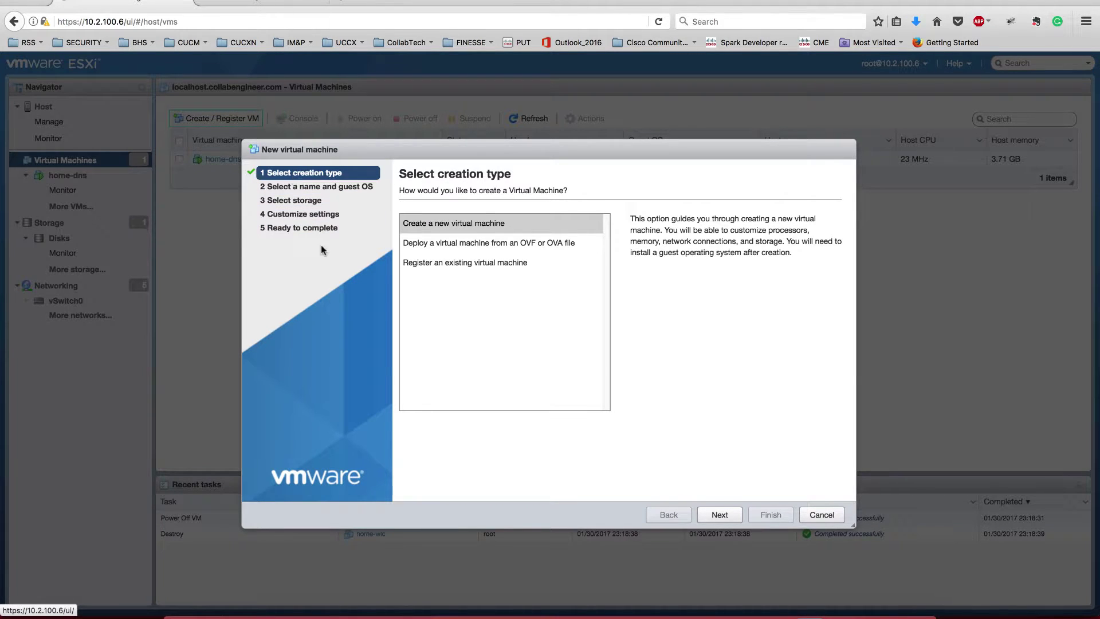
left_click(479, 244)
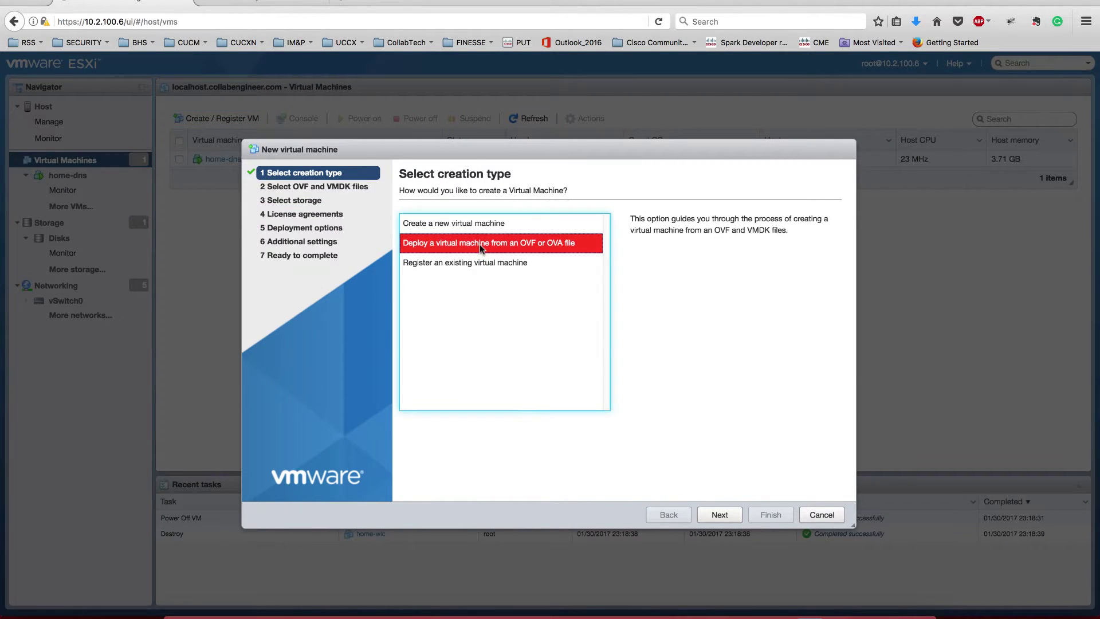
left_click(722, 515)
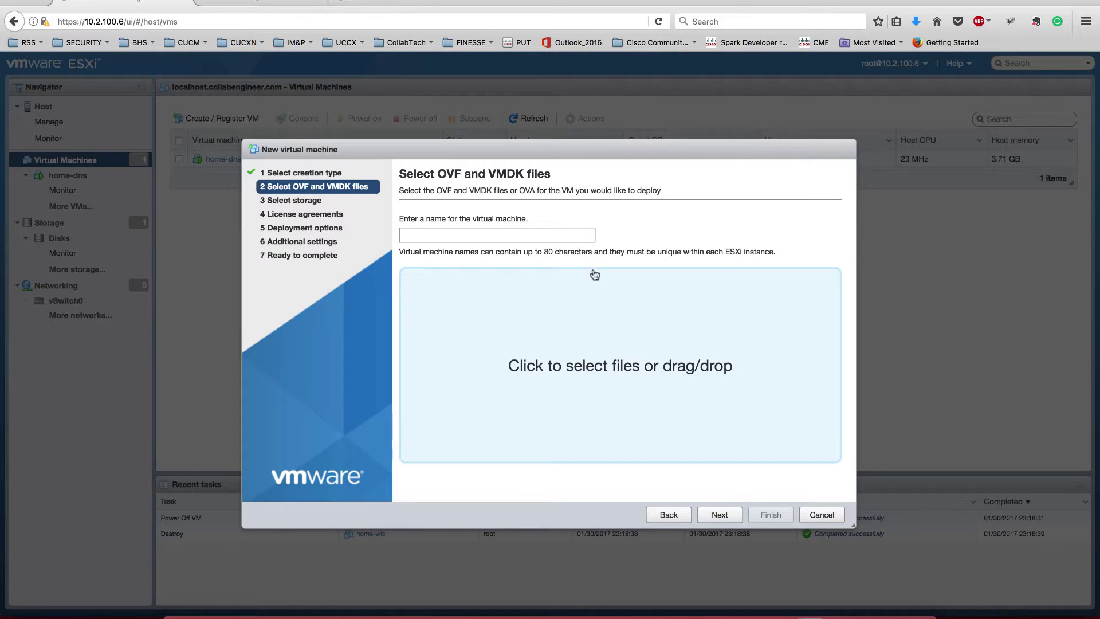
left_click(496, 234)
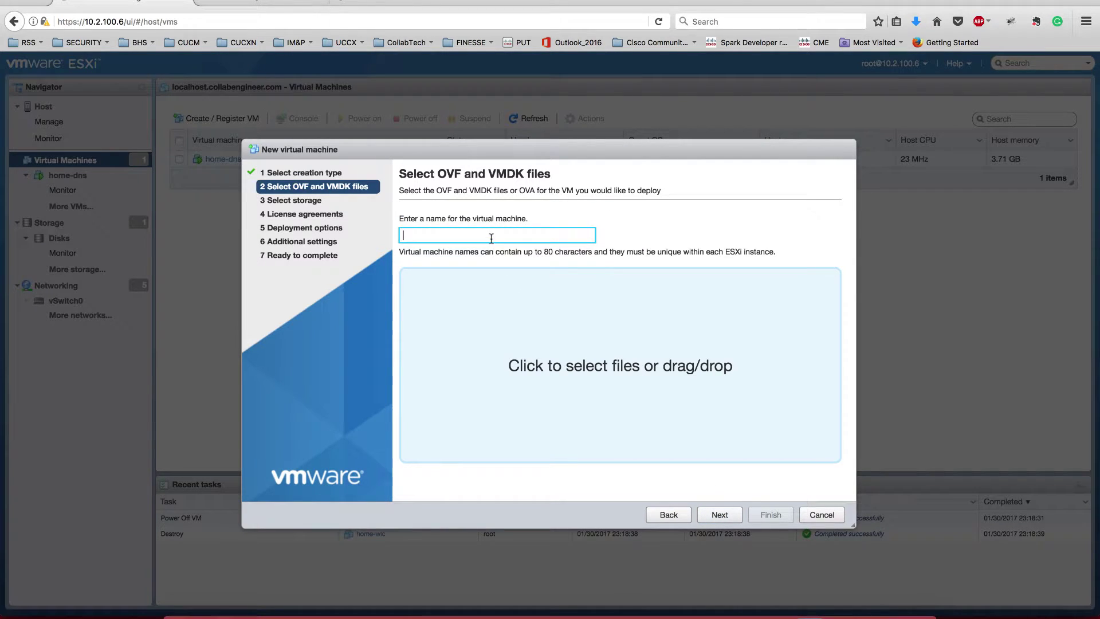
type("TEST-CUCM")
left_click(721, 516)
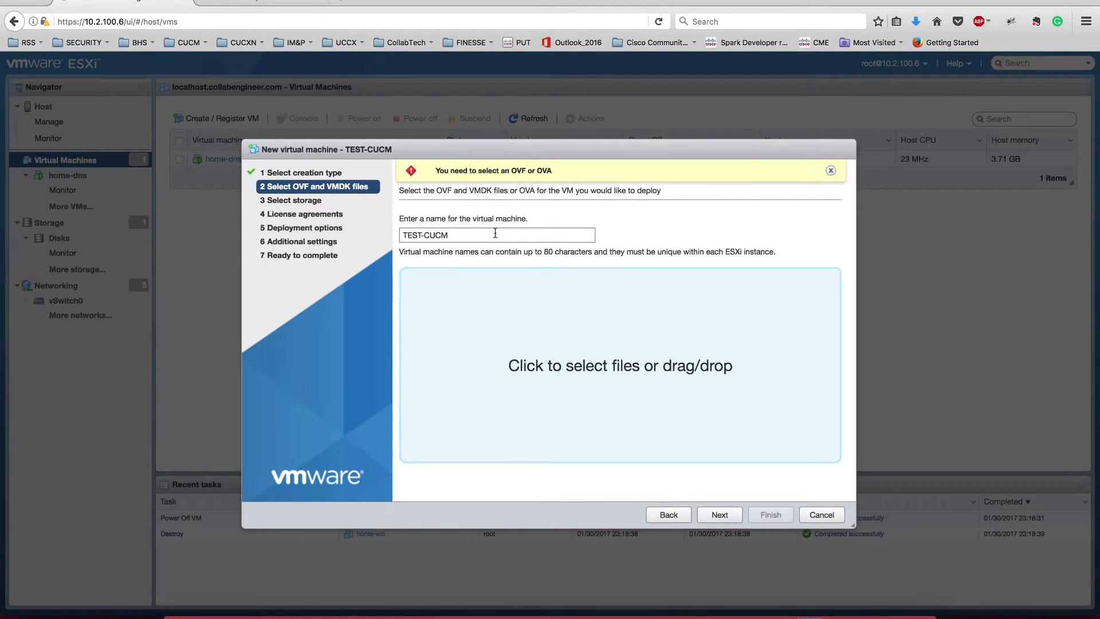
Step: Load cucm_11.5_vmv8_v1.0(2).ova from Downloads and advance to storage selection
left_click(577, 356)
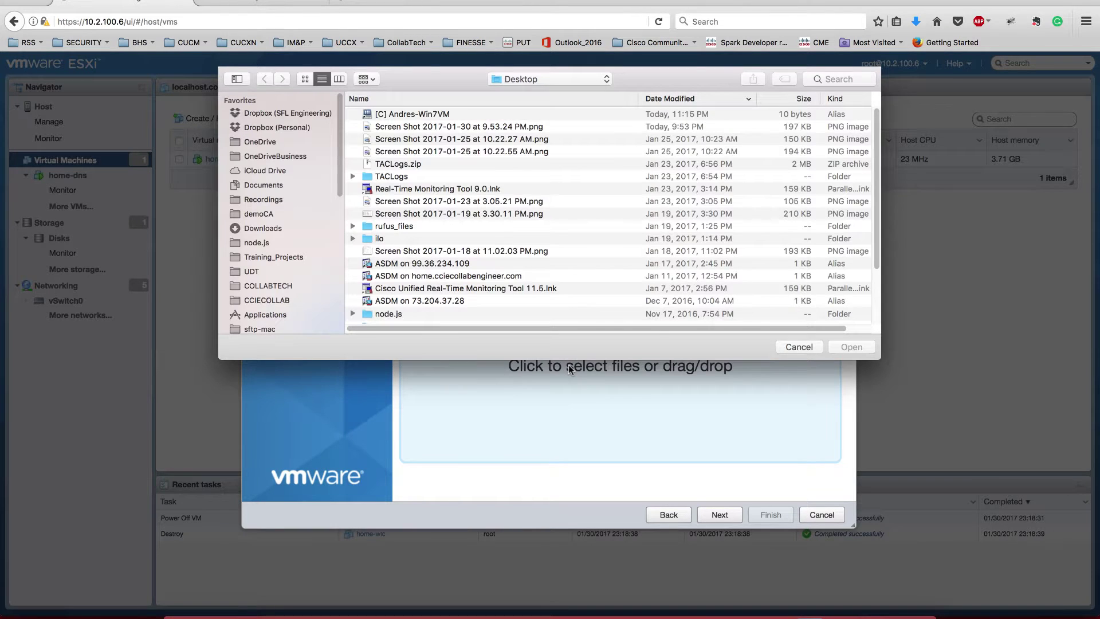
left_click(267, 228)
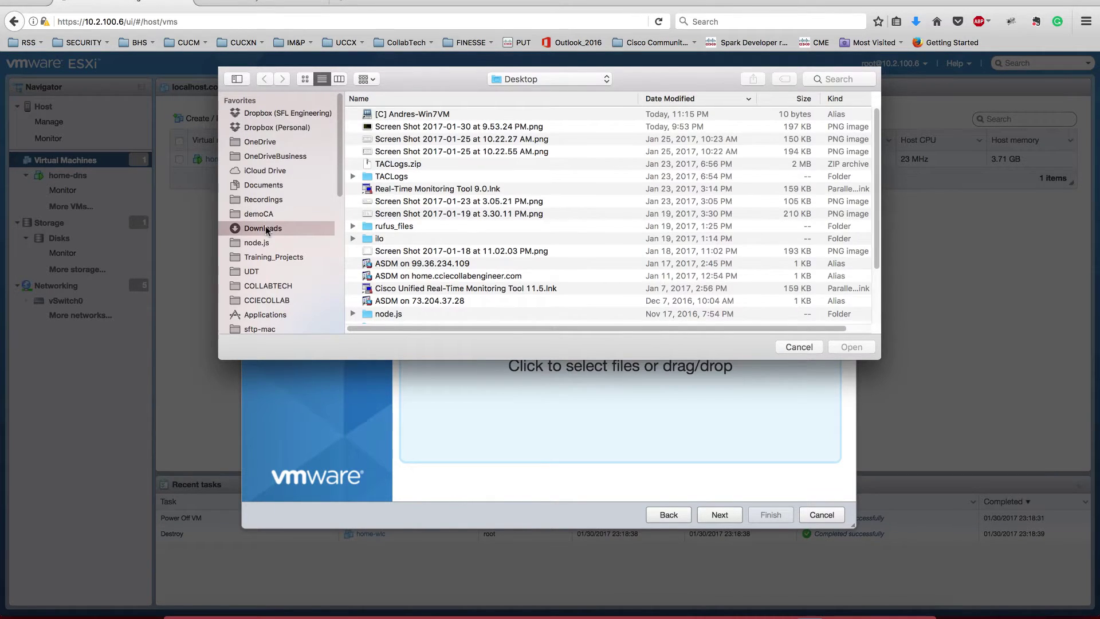
left_click_drag(437, 115, 523, 435)
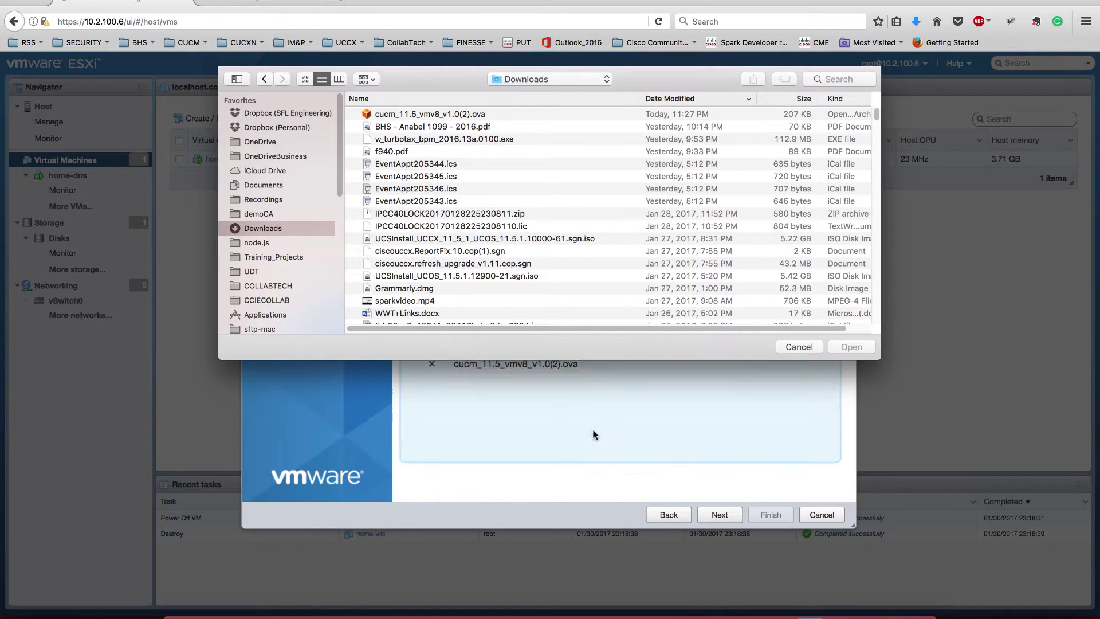
left_click(805, 349)
left_click(721, 516)
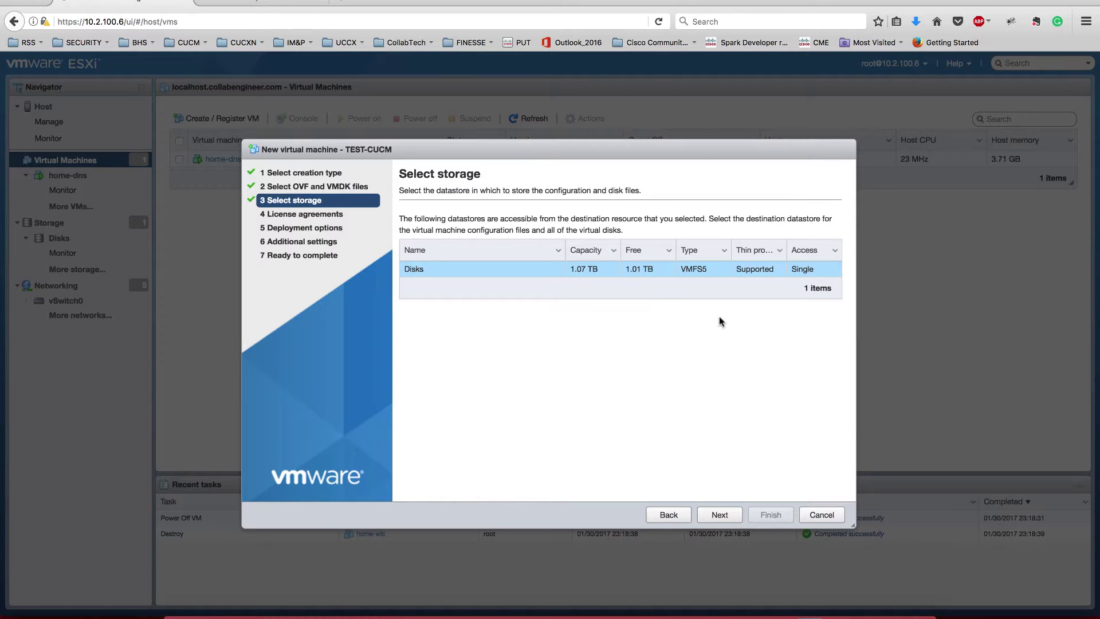
Step: Use the Disks datastore, map eth0 to collab-uc with Thin disks, and finish deploying TEST-CUCM
left_click(719, 514)
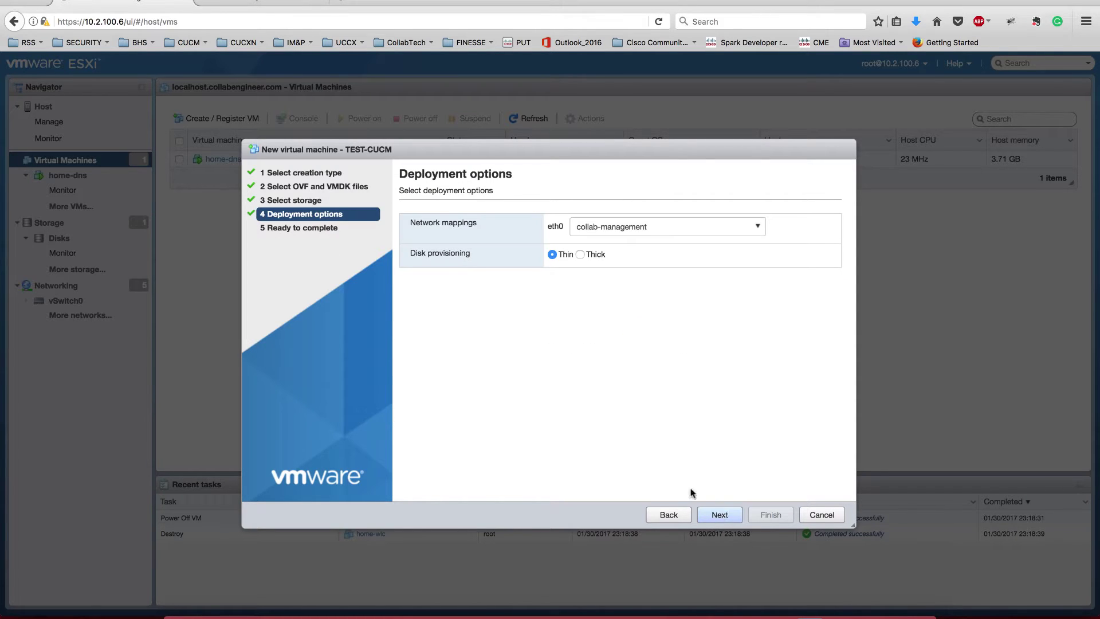
left_click(752, 225)
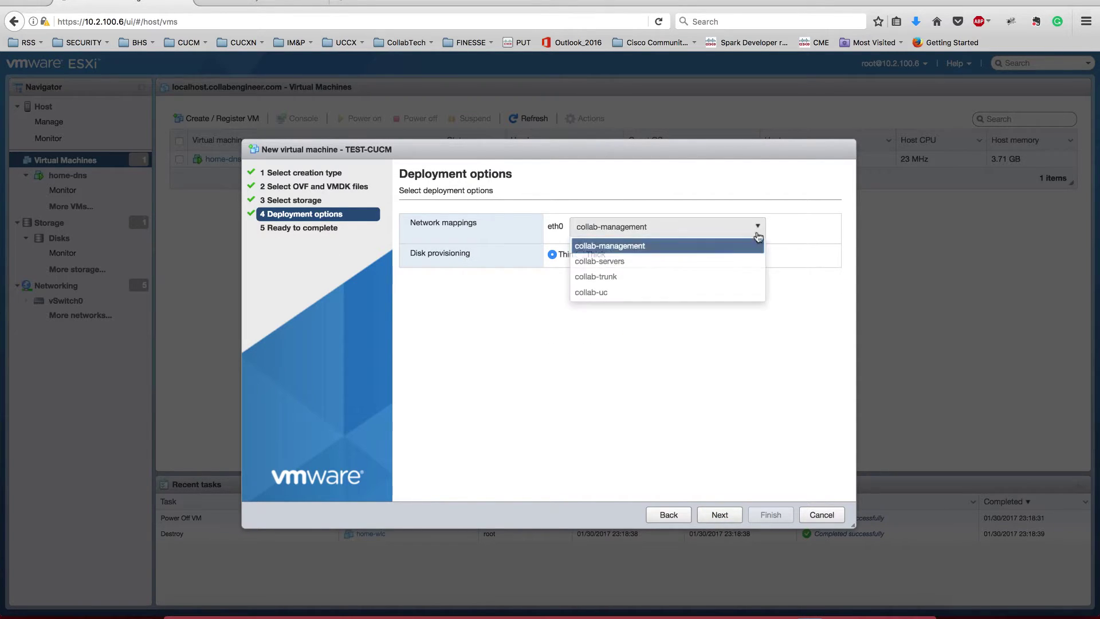
left_click(613, 293)
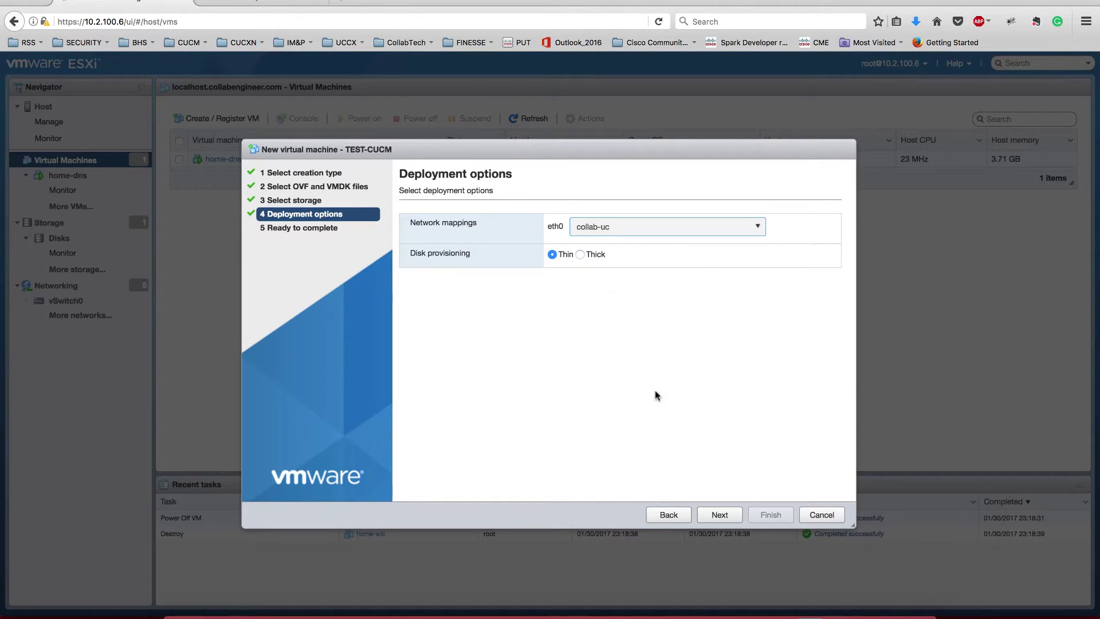
left_click(553, 256)
left_click(726, 516)
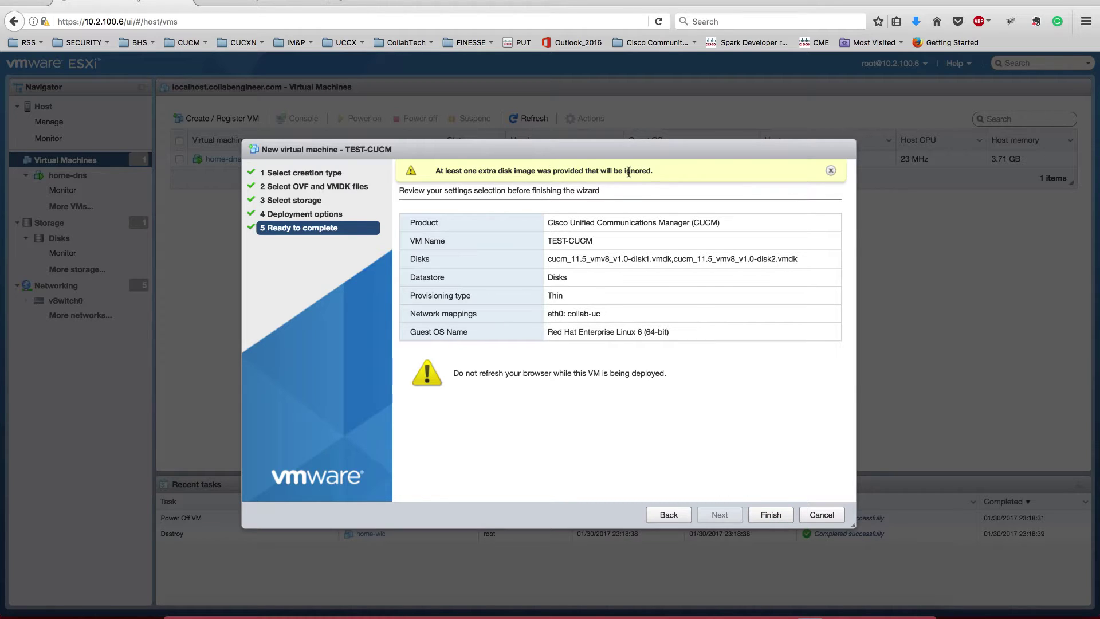
left_click(762, 515)
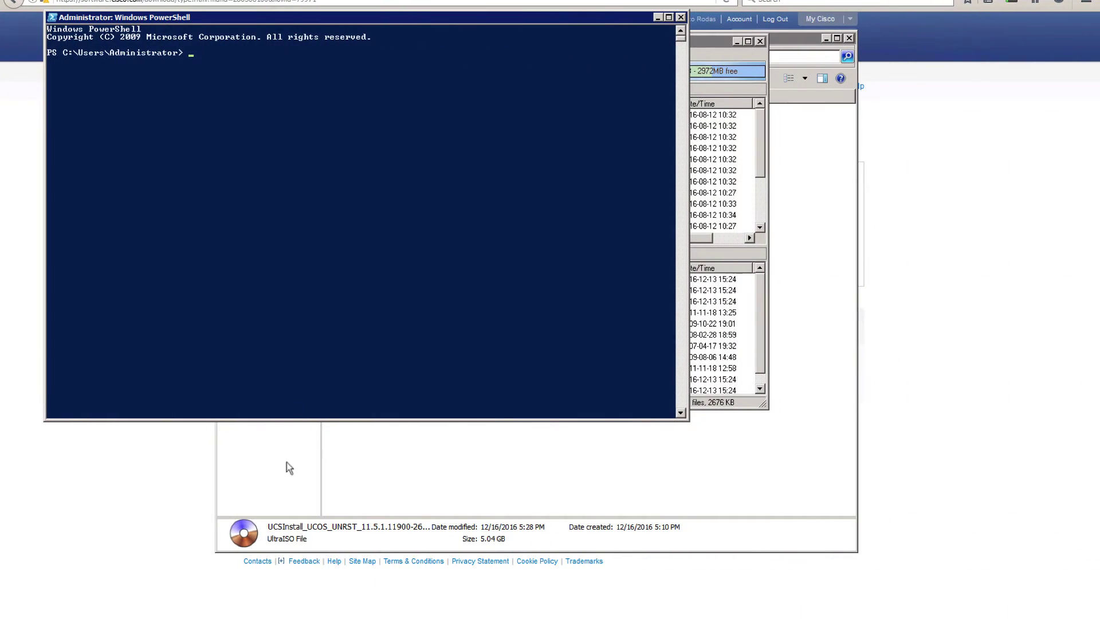
Step: Use the taskbar's 'Show the desktop' option to minimise every window
right_click(352, 617)
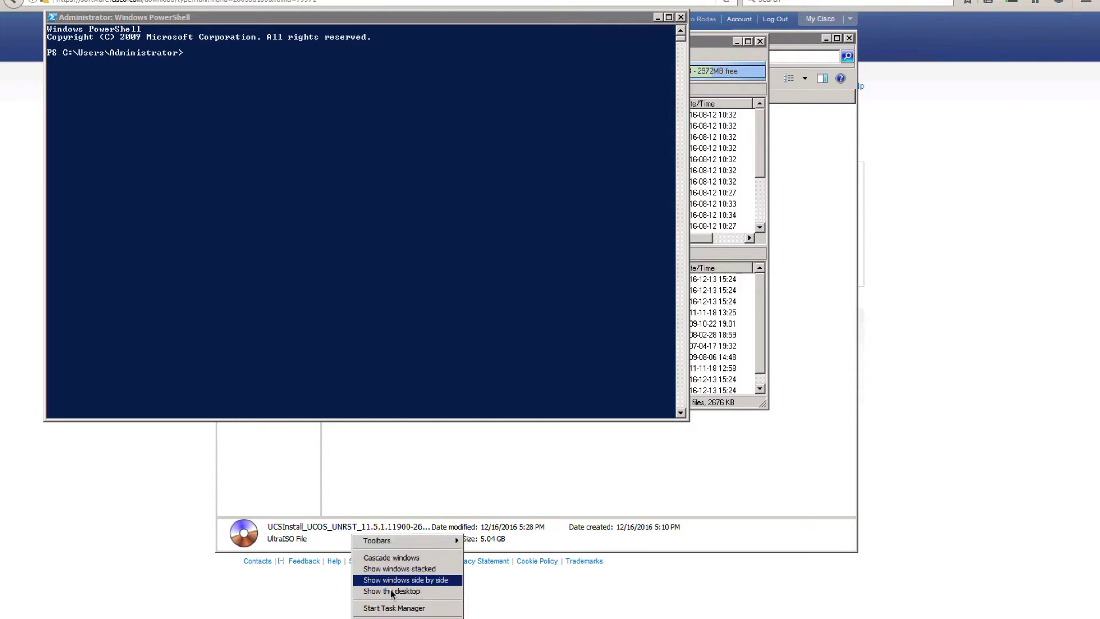
left_click(390, 591)
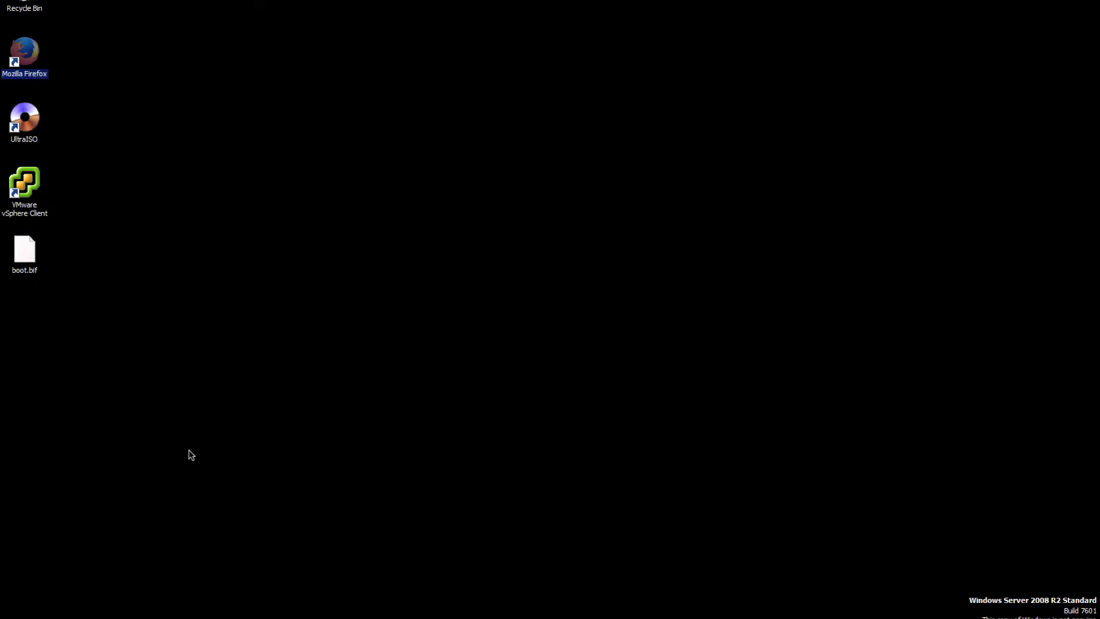
Step: Launch vSphere Client, log in to host 10.2.100.6 as root, and ignore the certificate warning
double_click(24, 183)
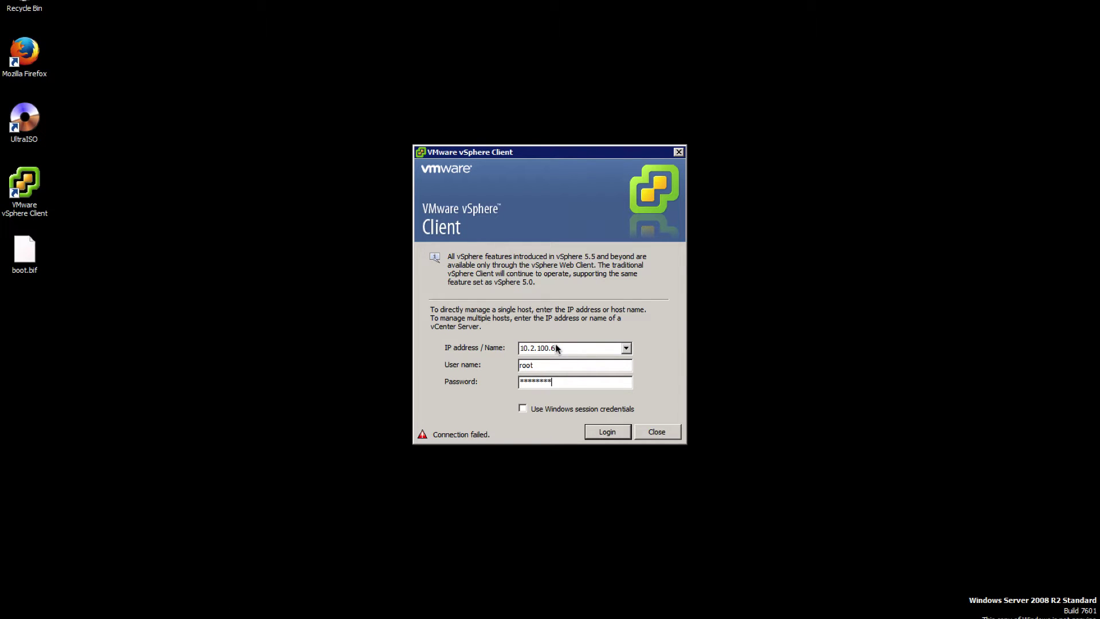
key("Return")
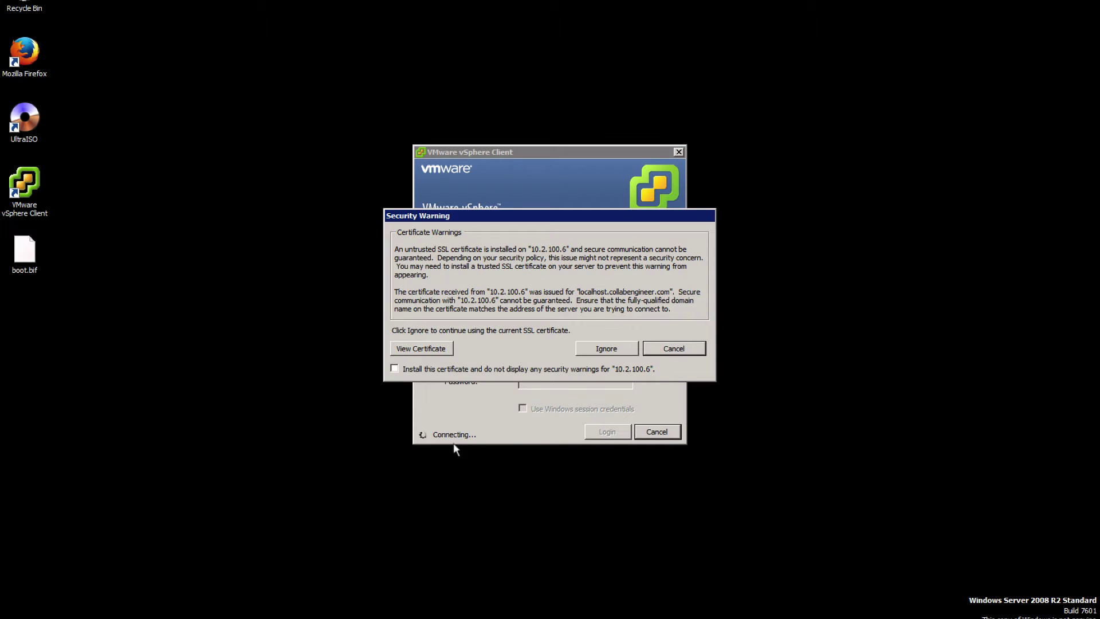
left_click(605, 351)
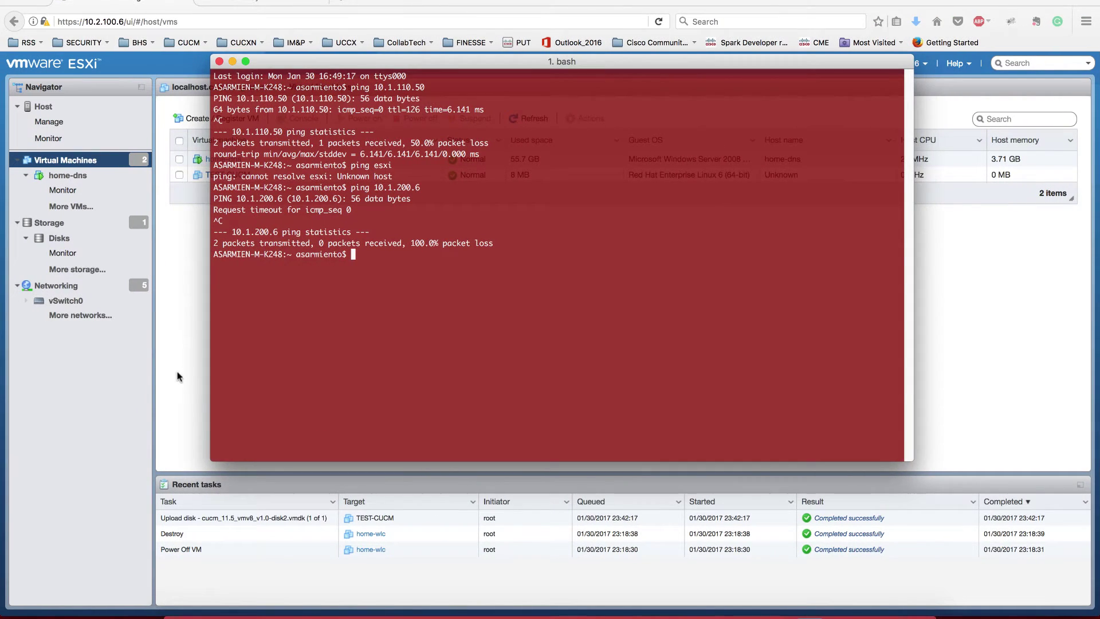
left_click(179, 376)
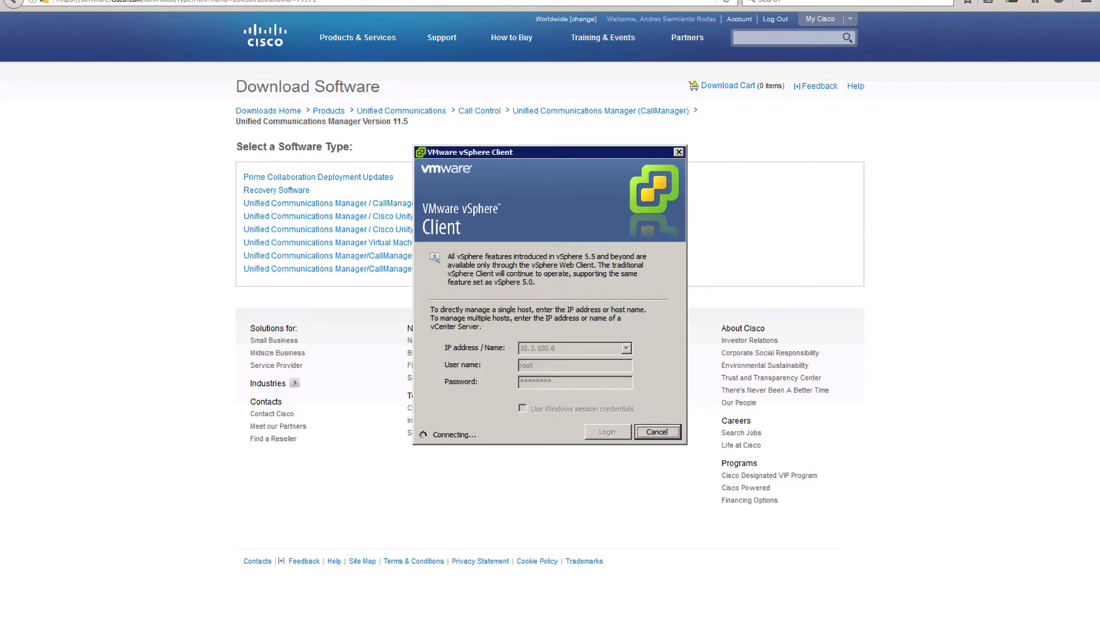
Step: Expand host 10.2.100.6 and open TEST-CUCM's console, showing 'Operating System not found'
left_click(152, 616)
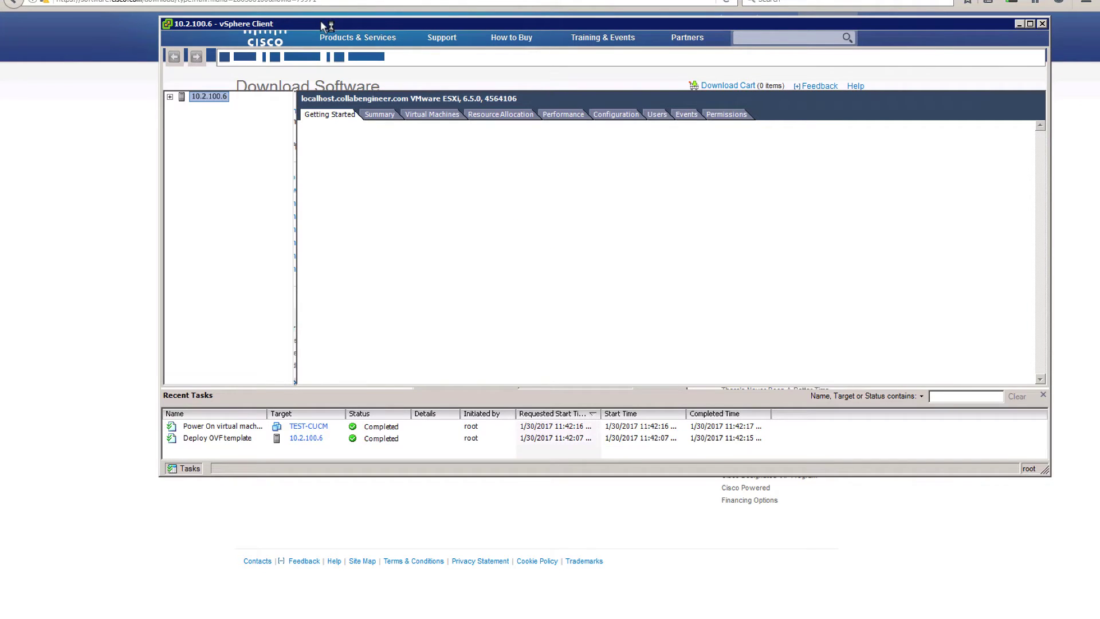
left_click_drag(322, 24, 226, 45)
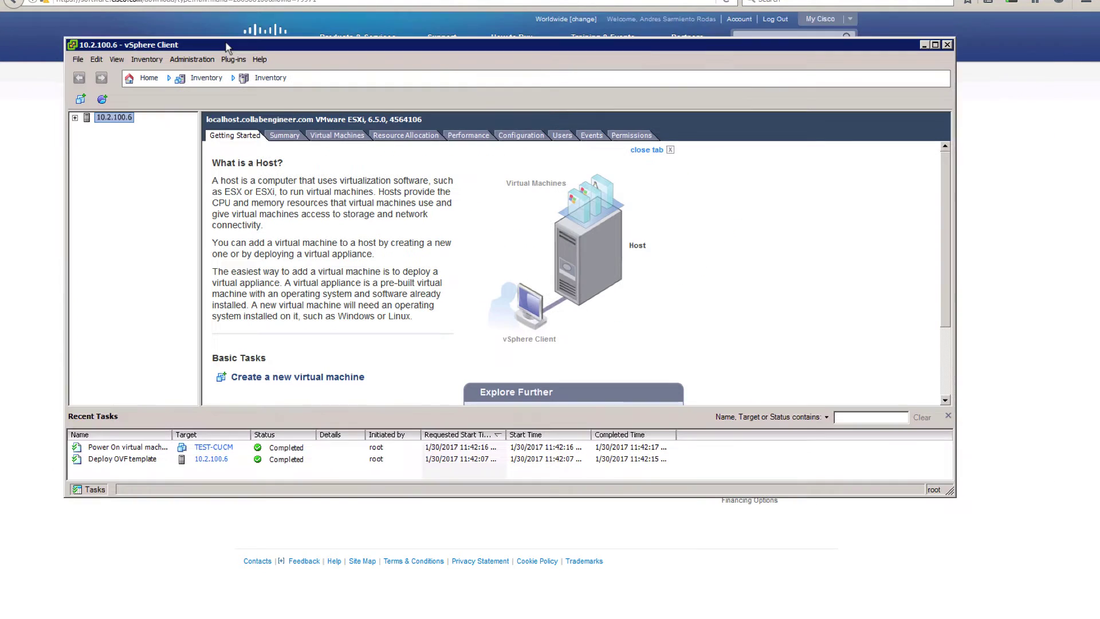
left_click(75, 118)
left_click(127, 138)
right_click(127, 138)
left_click(178, 187)
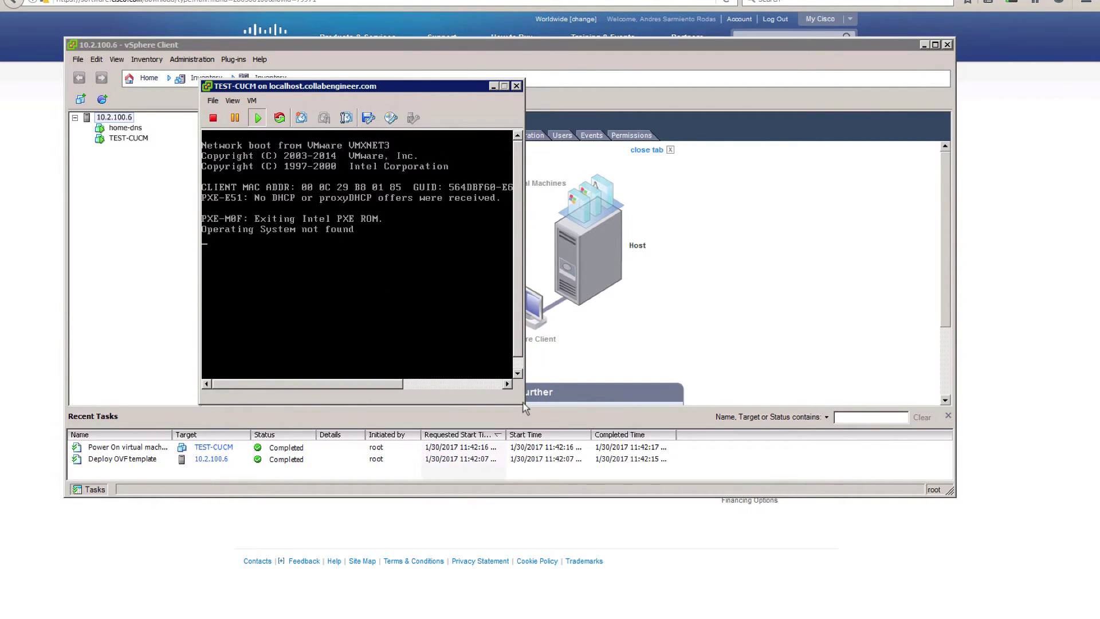
Step: Enlarge the console and connect the local Bootable_UCSInstall ISO to CD/DVD drive 1
left_click_drag(522, 396, 700, 427)
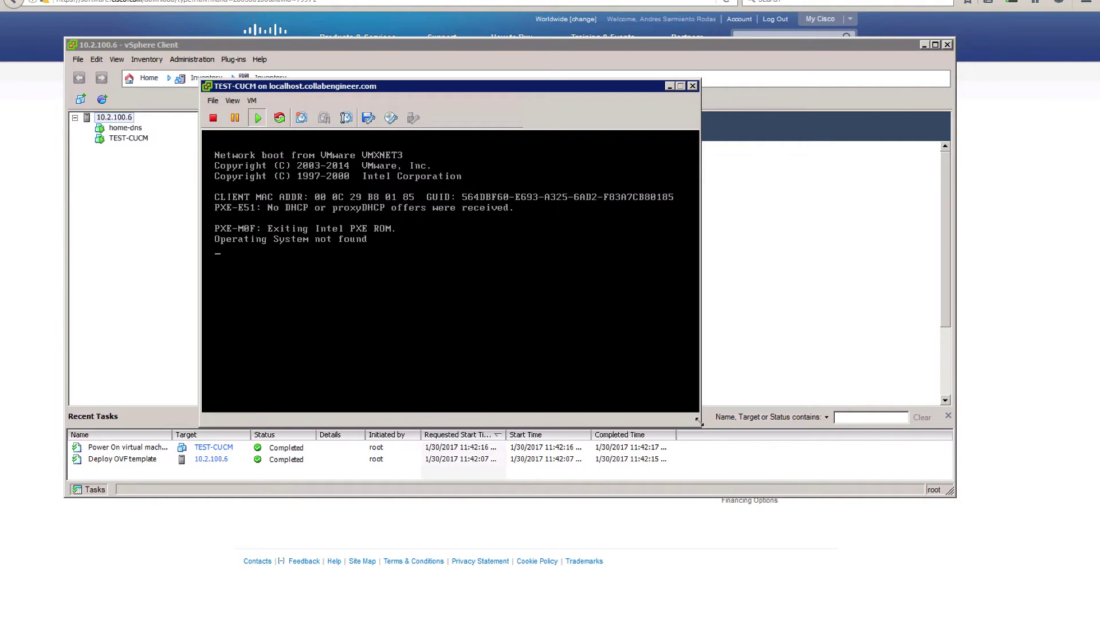
left_click(251, 100)
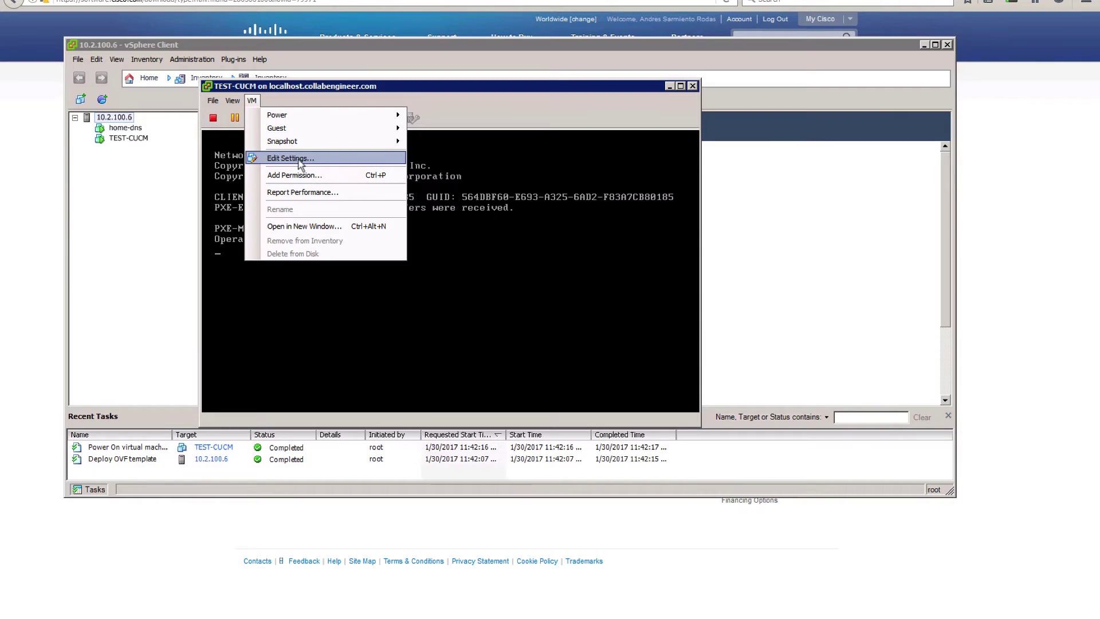
left_click(472, 92)
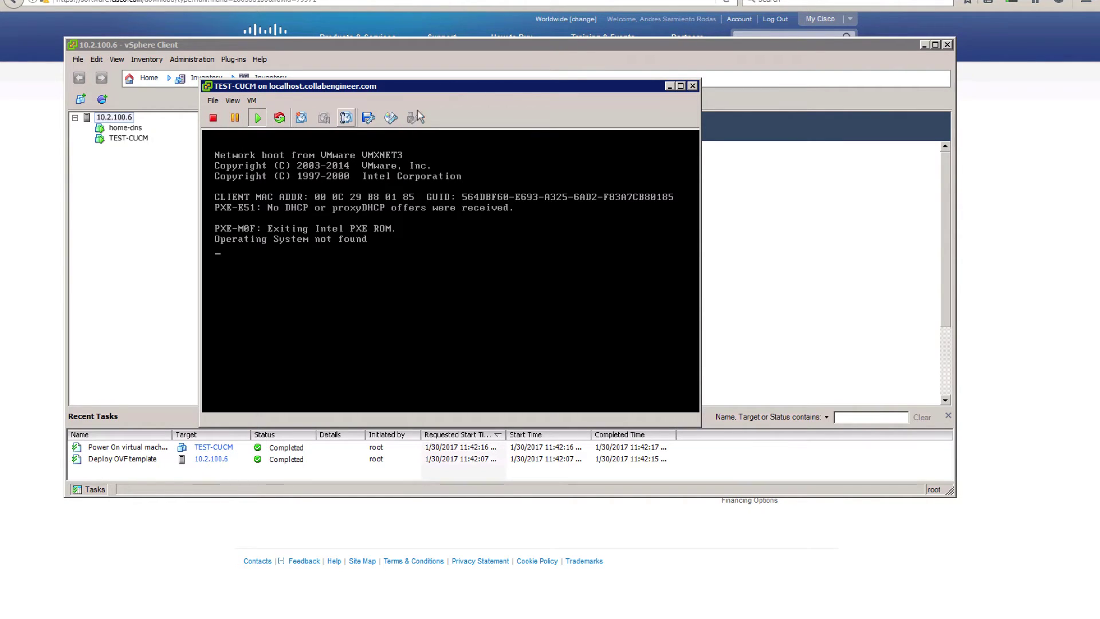
left_click(391, 118)
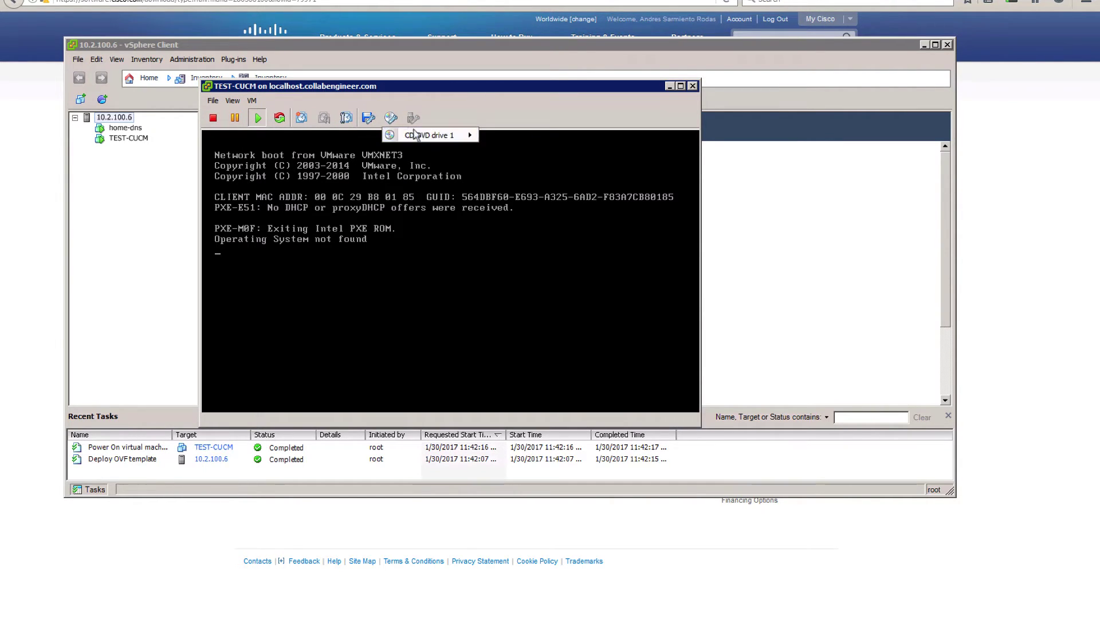
mouse_move(428, 139)
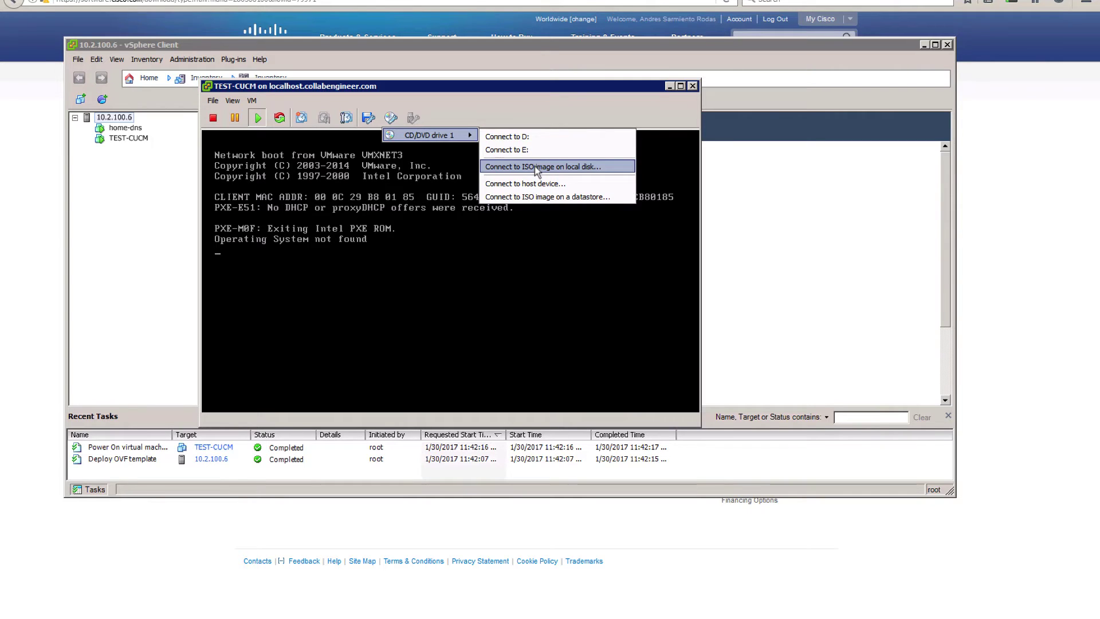
left_click(537, 168)
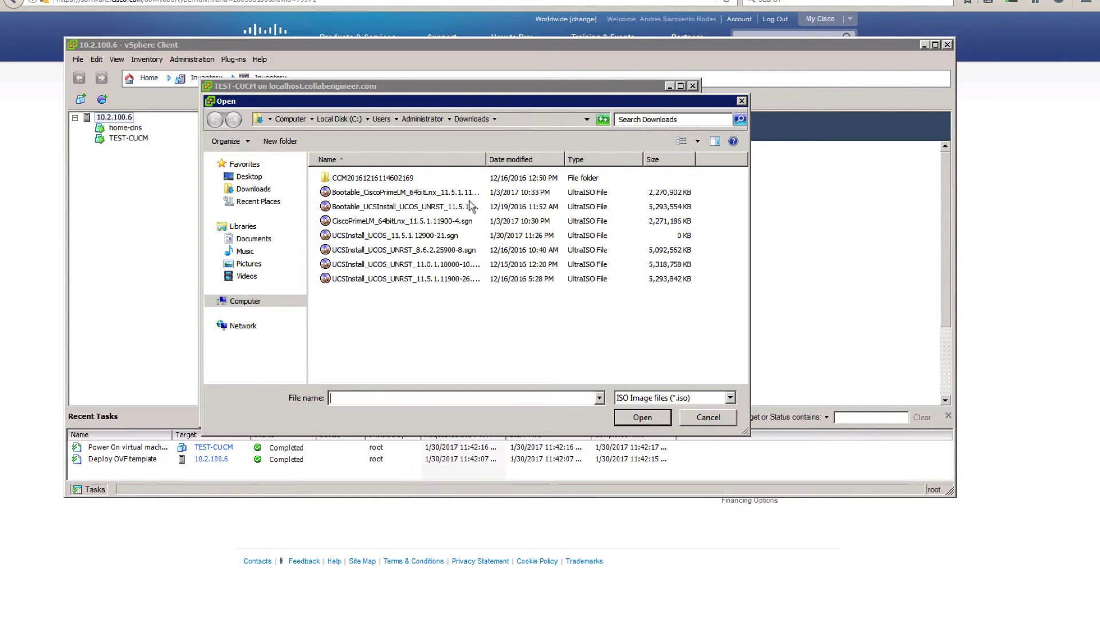
double_click(406, 209)
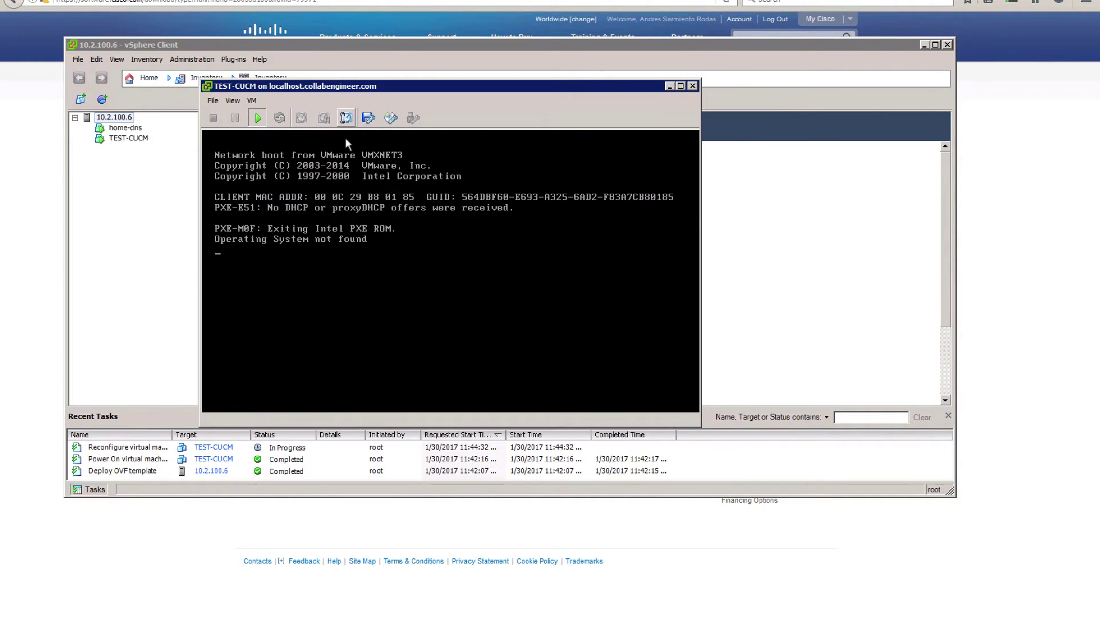
Step: Send Ctrl+Alt+Del to TEST-CUCM so it boots the CUCM 11.5.1 installer
left_click(252, 100)
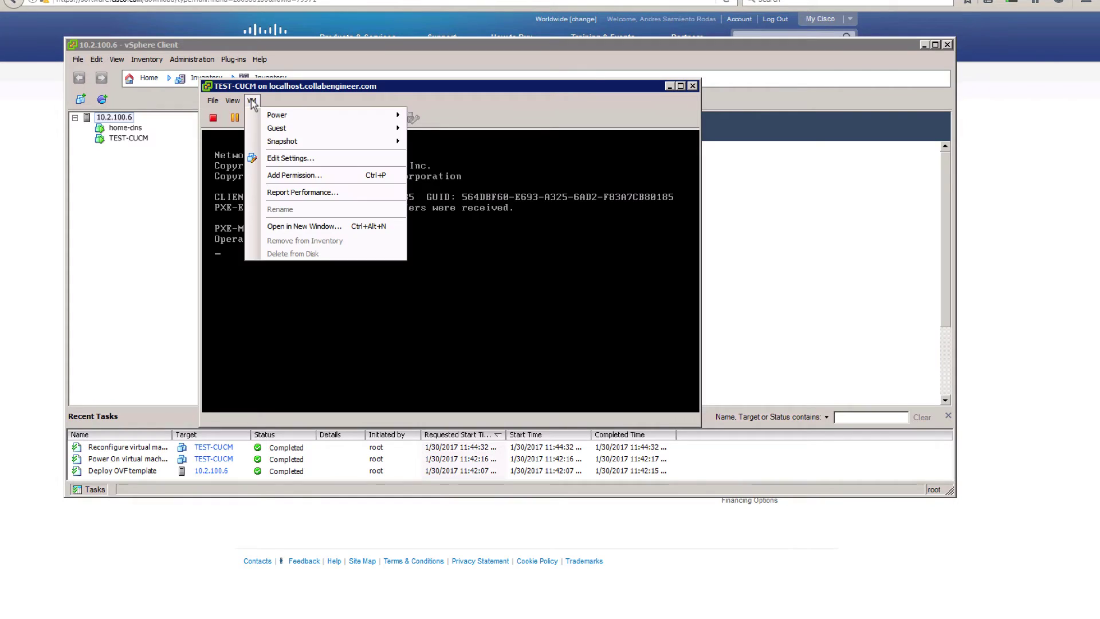
mouse_move(309, 127)
left_click(481, 146)
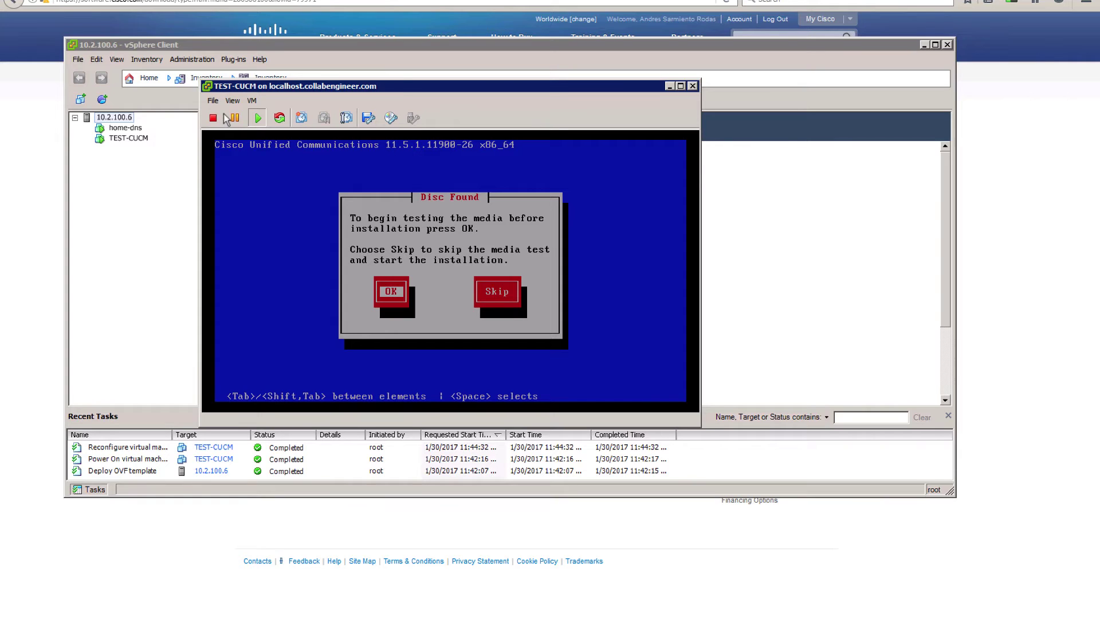
Step: Power off TEST-CUCM and acknowledge the ISO disconnect notice
left_click(253, 101)
mouse_move(288, 118)
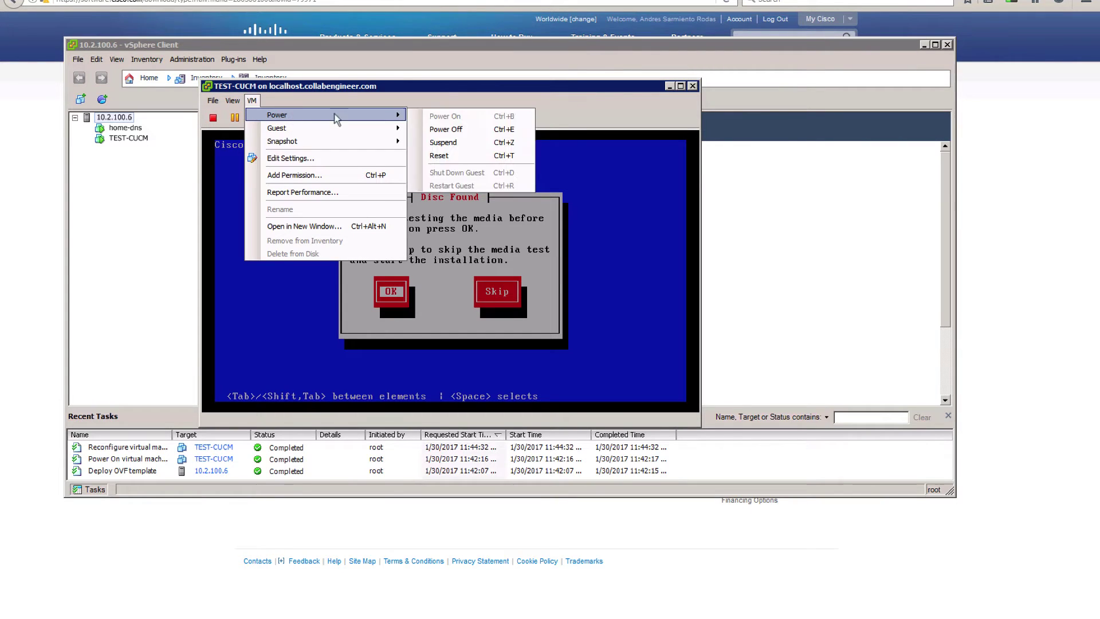
left_click(454, 128)
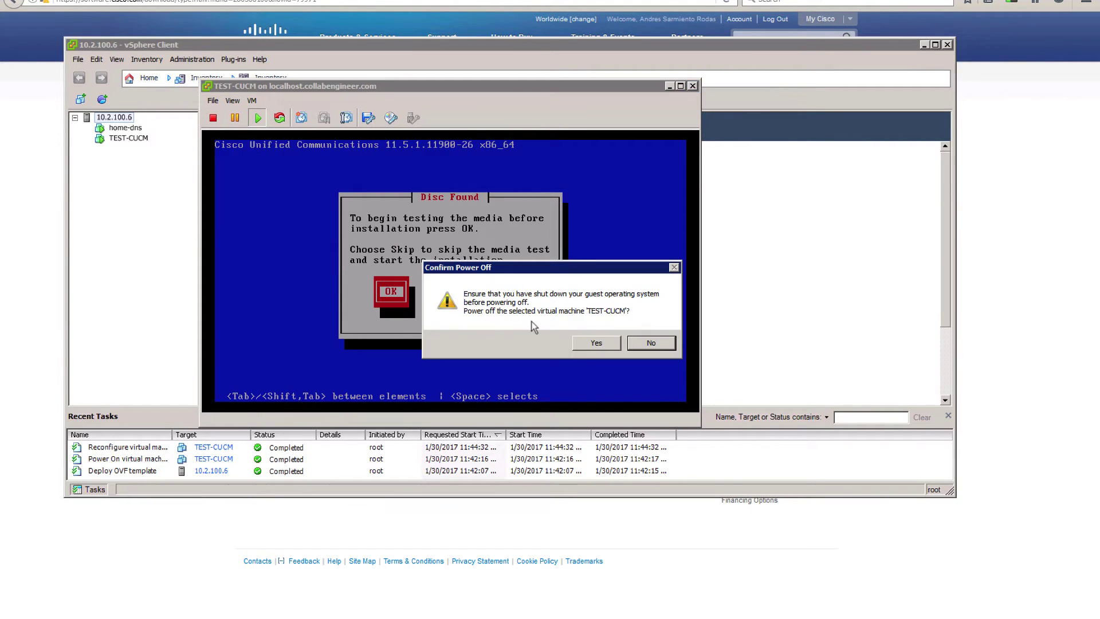
left_click(607, 342)
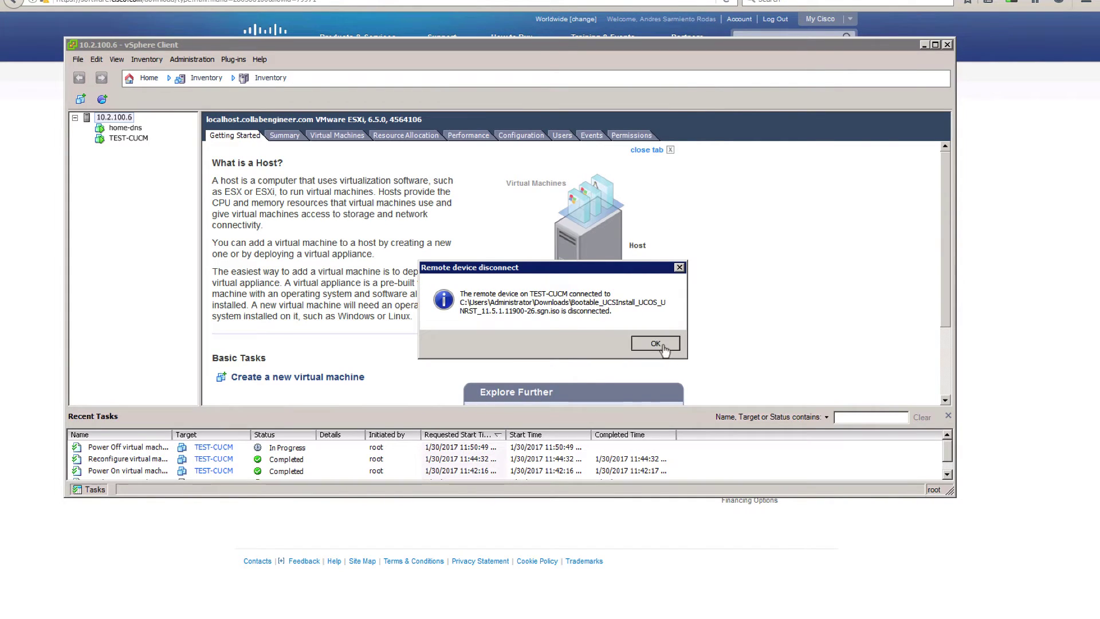
left_click(663, 345)
Step: Delete TEST-CUCM from disk, leaving only home-dns under the host
right_click(118, 139)
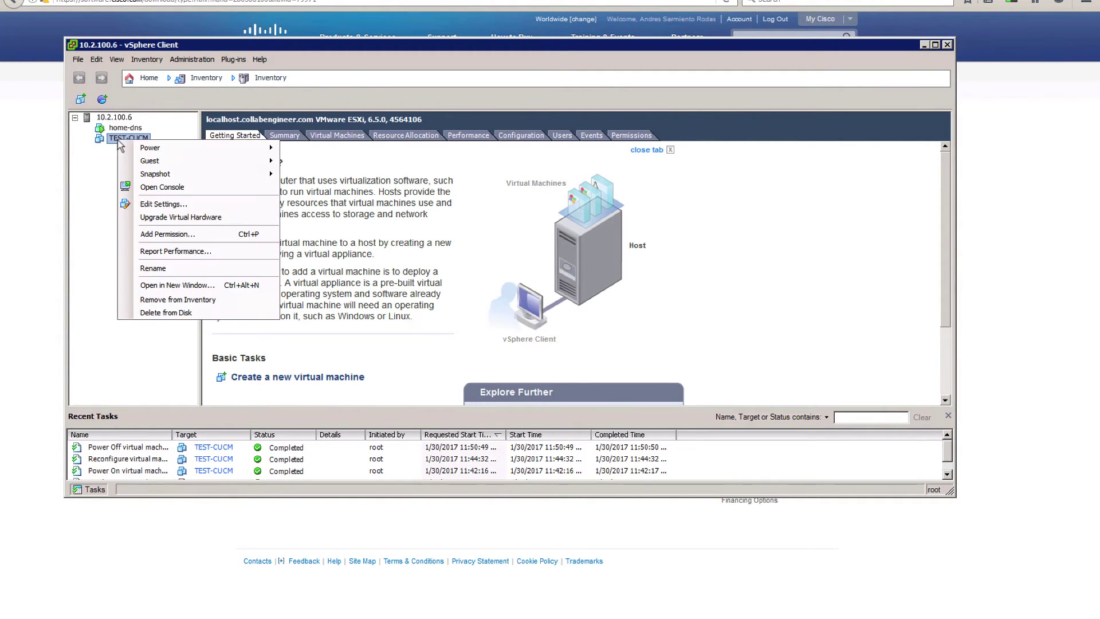
left_click(198, 319)
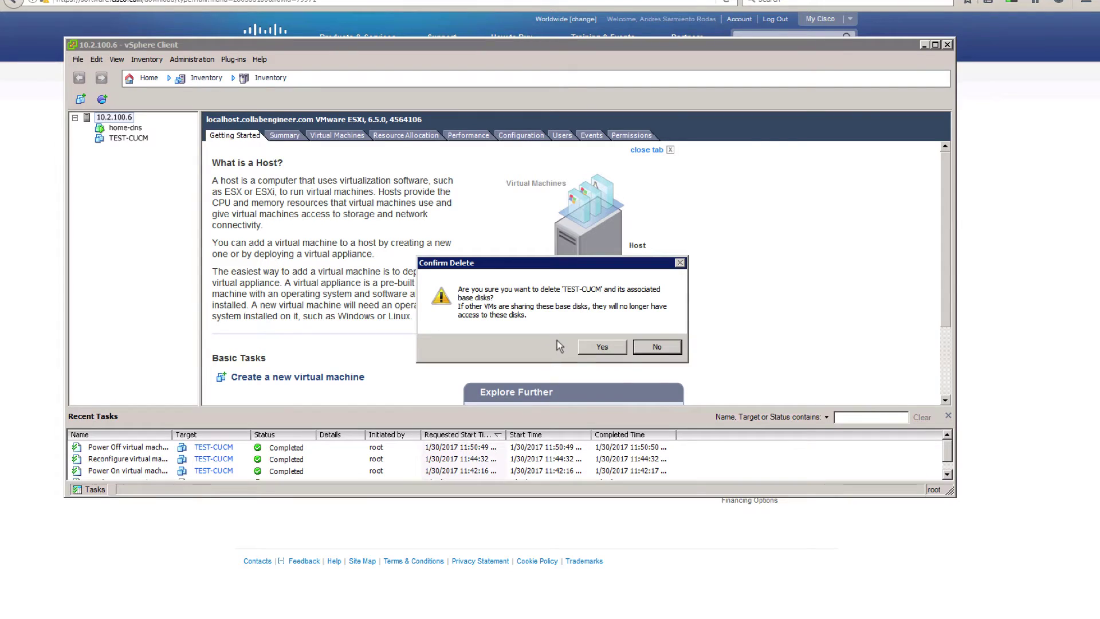
left_click(596, 347)
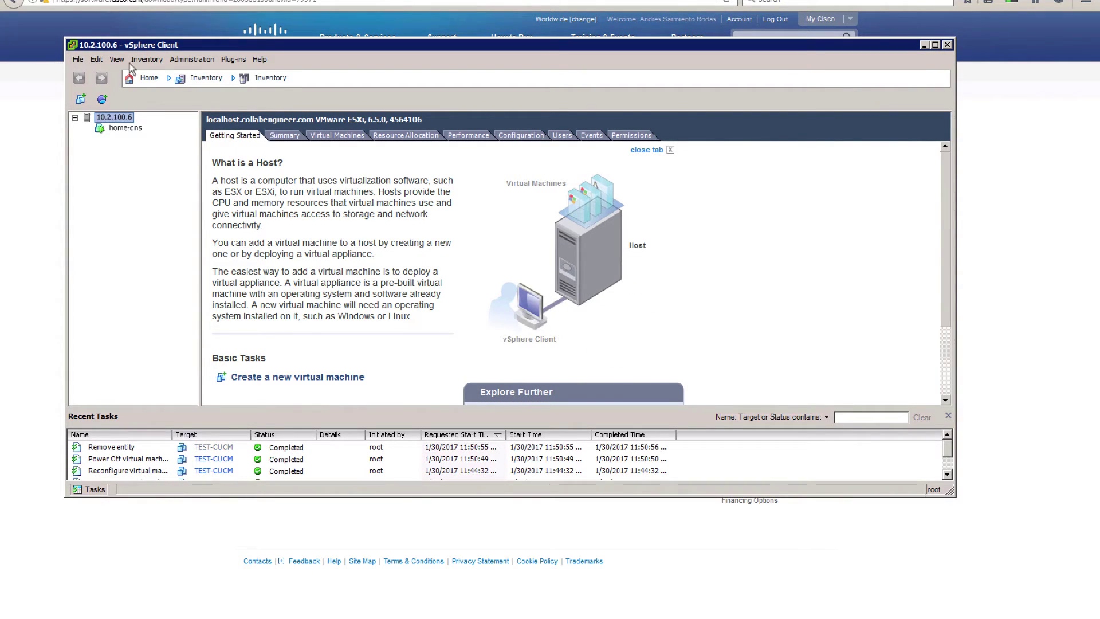
Step: Start an OVF template deployment from cucm_11.5_vmv8_v1.0.ova and name the VM home-cucm
left_click(78, 59)
left_click(130, 92)
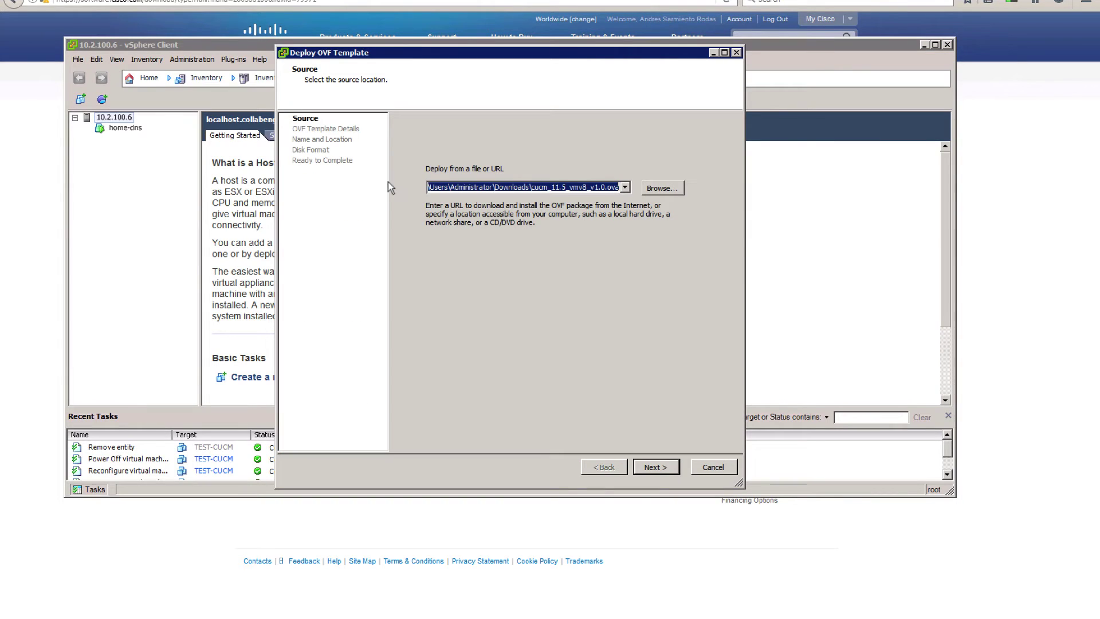
left_click(651, 188)
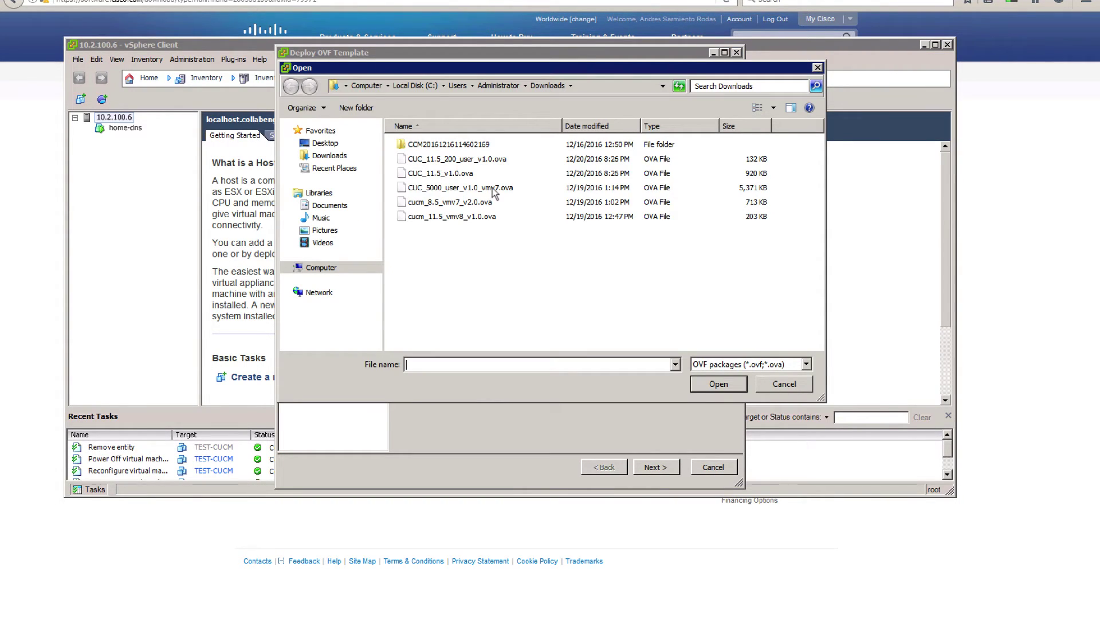
left_click(465, 218)
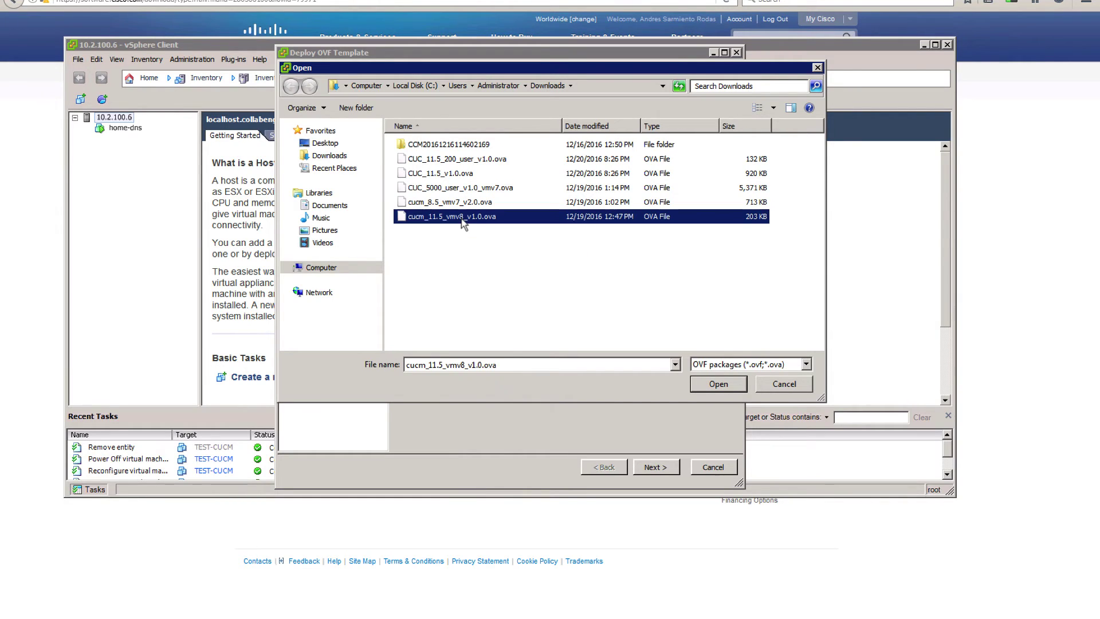
double_click(477, 221)
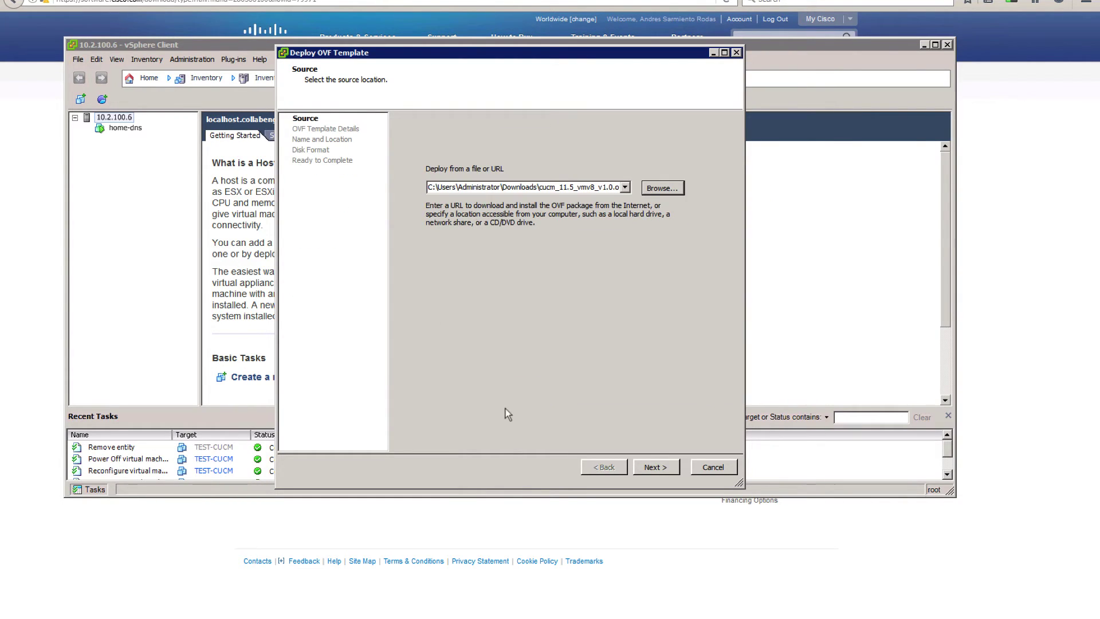
left_click(647, 468)
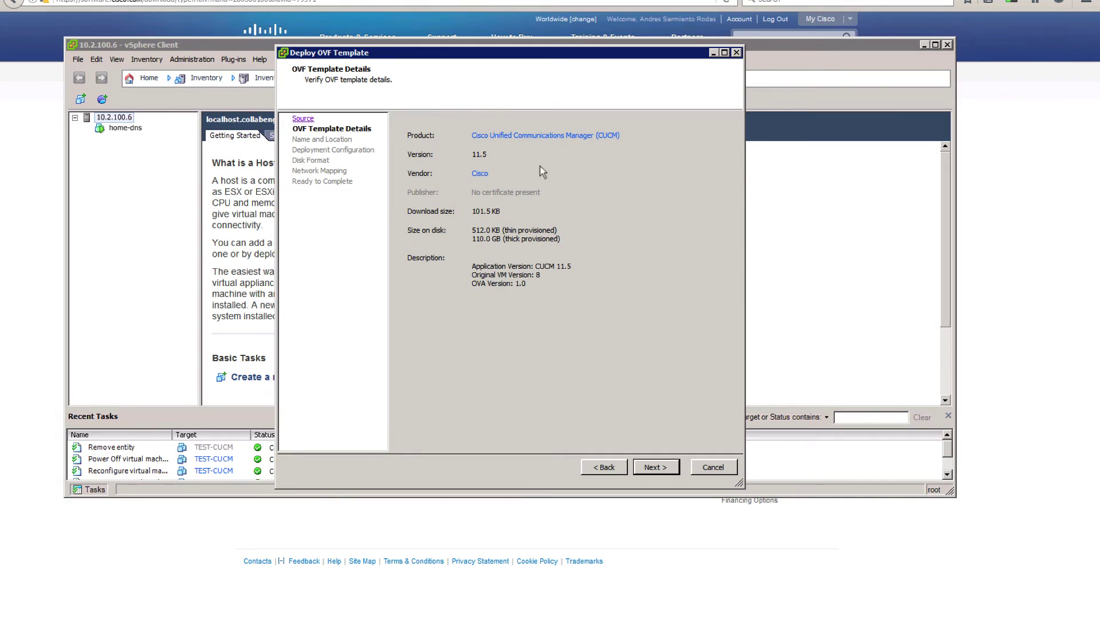
left_click(655, 467)
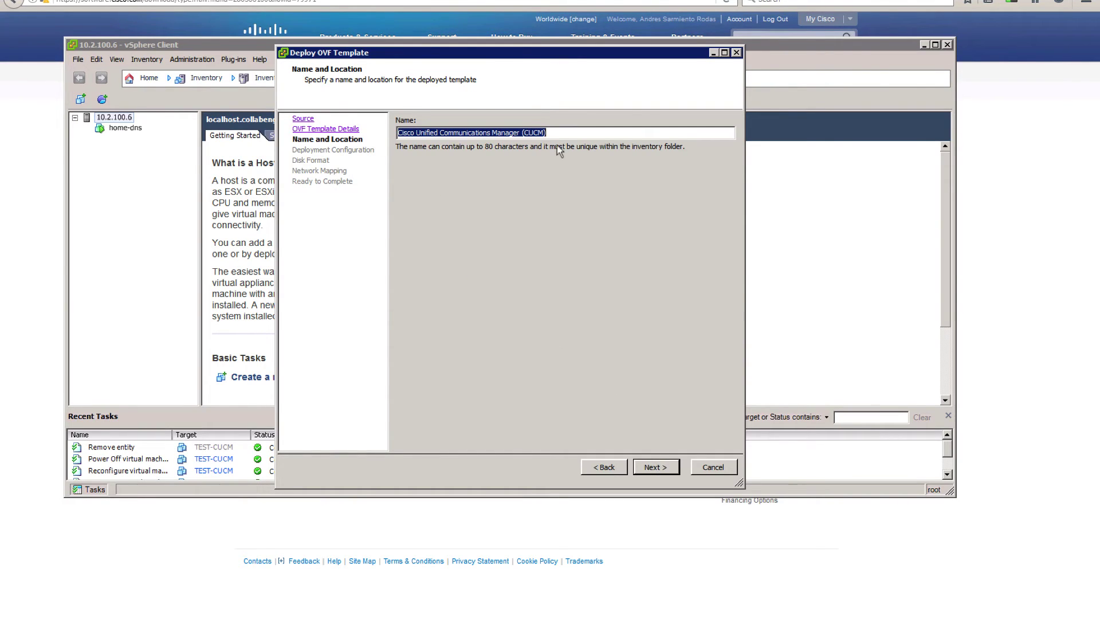
type("home")
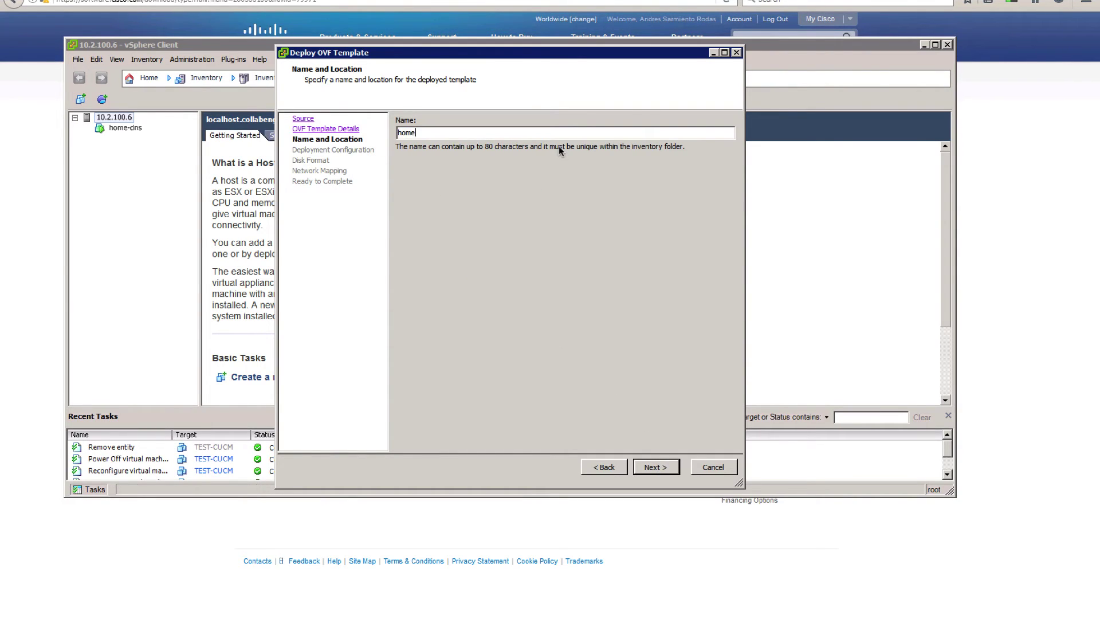
type("-cucm")
left_click(660, 468)
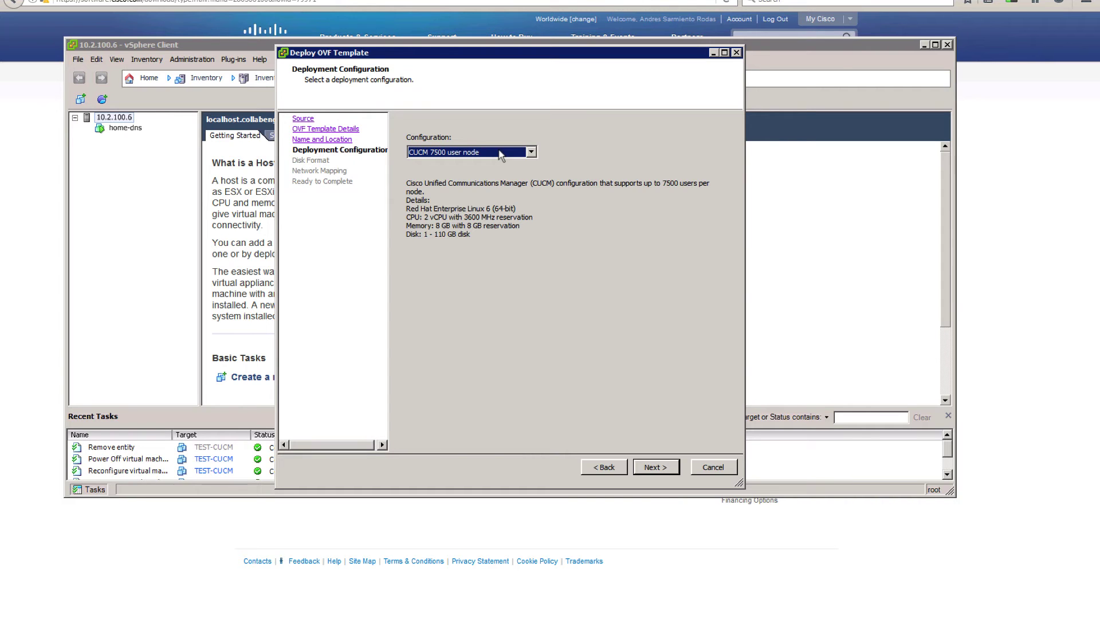
Step: Choose the CUCM 7500 user node configuration with Thin Provision disk format
key("ctrl+Left")
key("ctrl+Right")
left_click(532, 152)
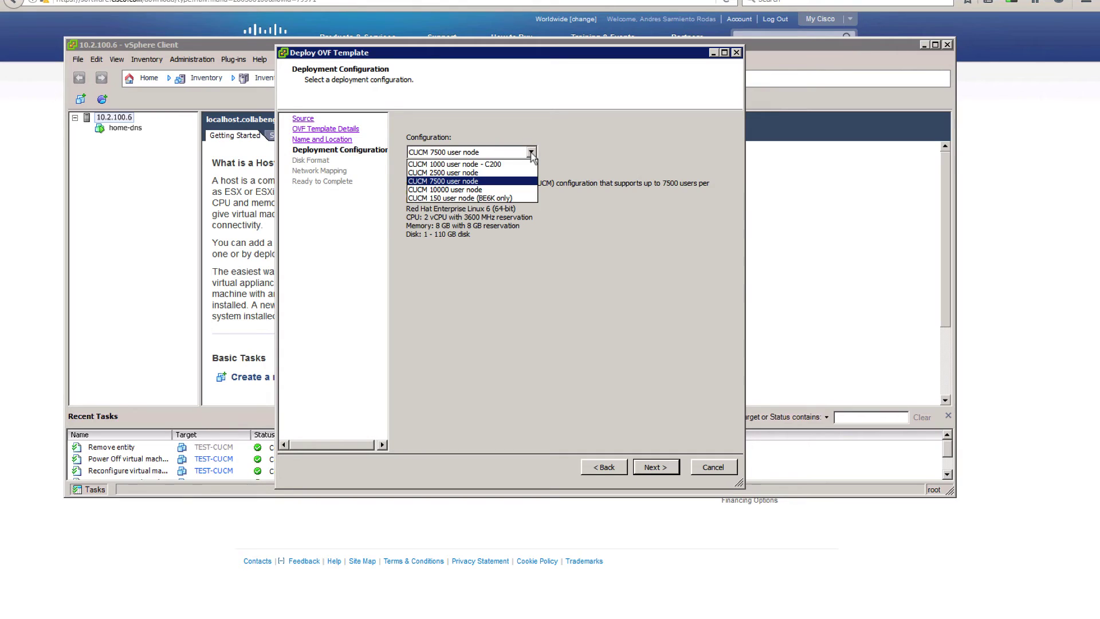
left_click(479, 181)
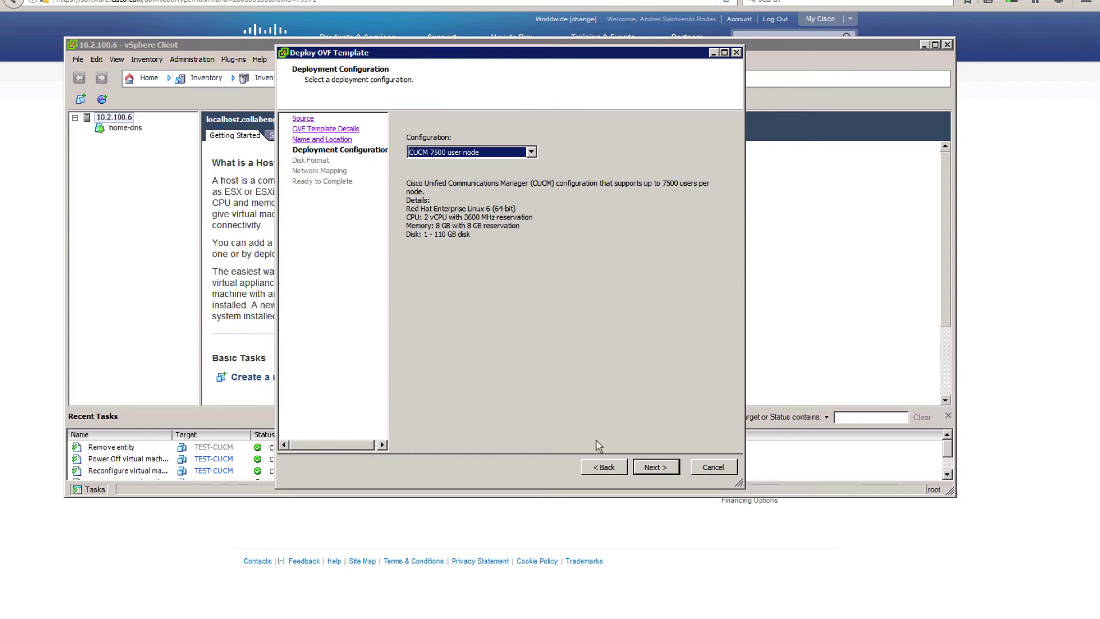
left_click(653, 469)
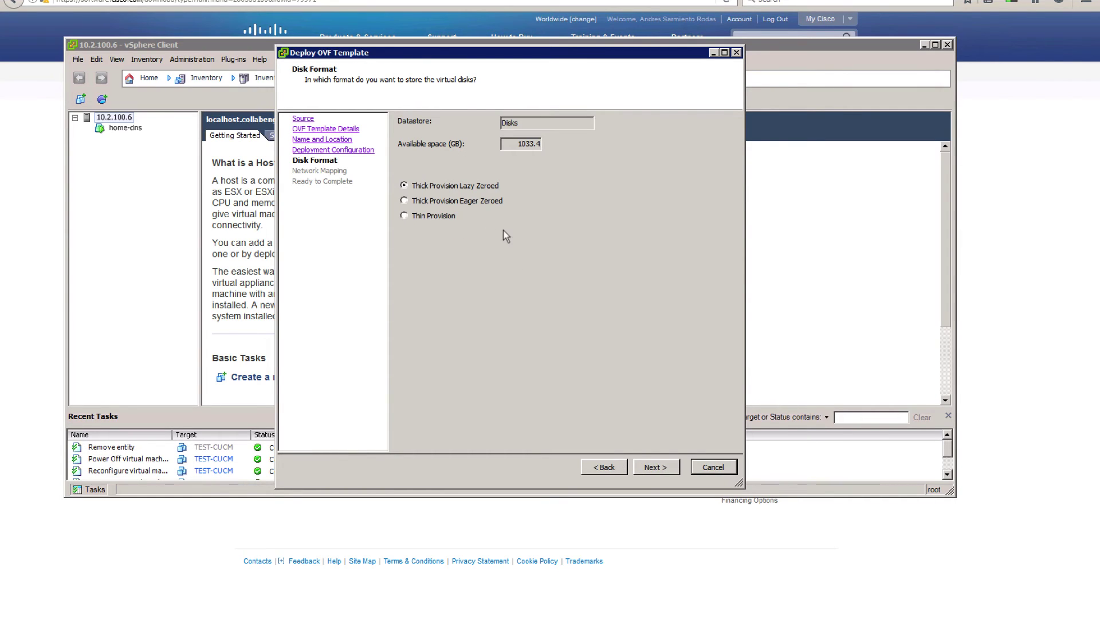
left_click(434, 216)
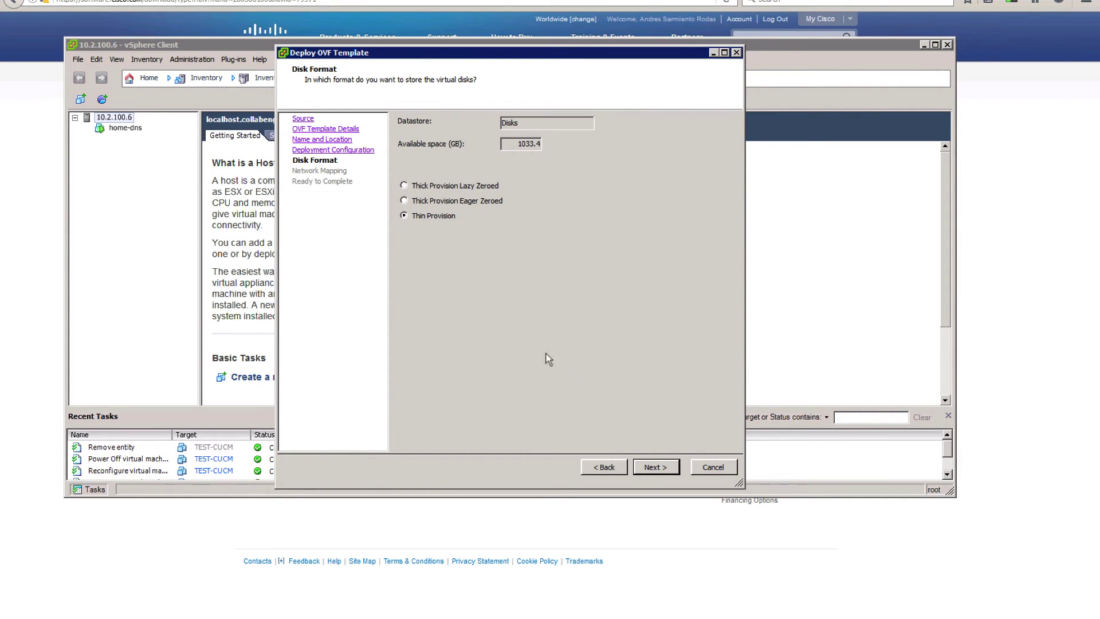
left_click(616, 471)
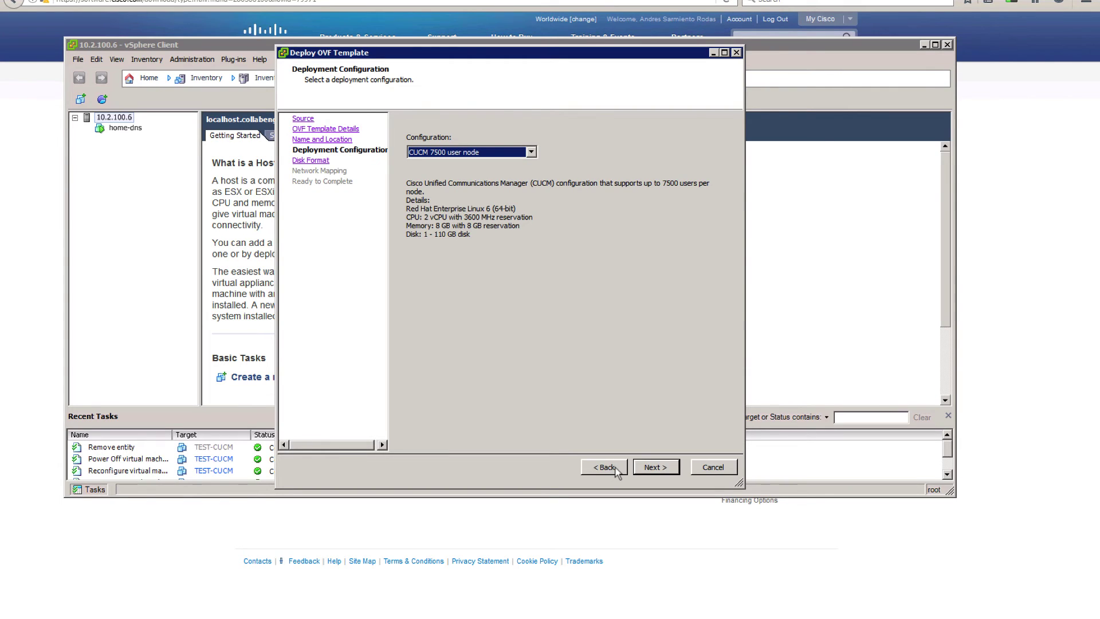
left_click(531, 152)
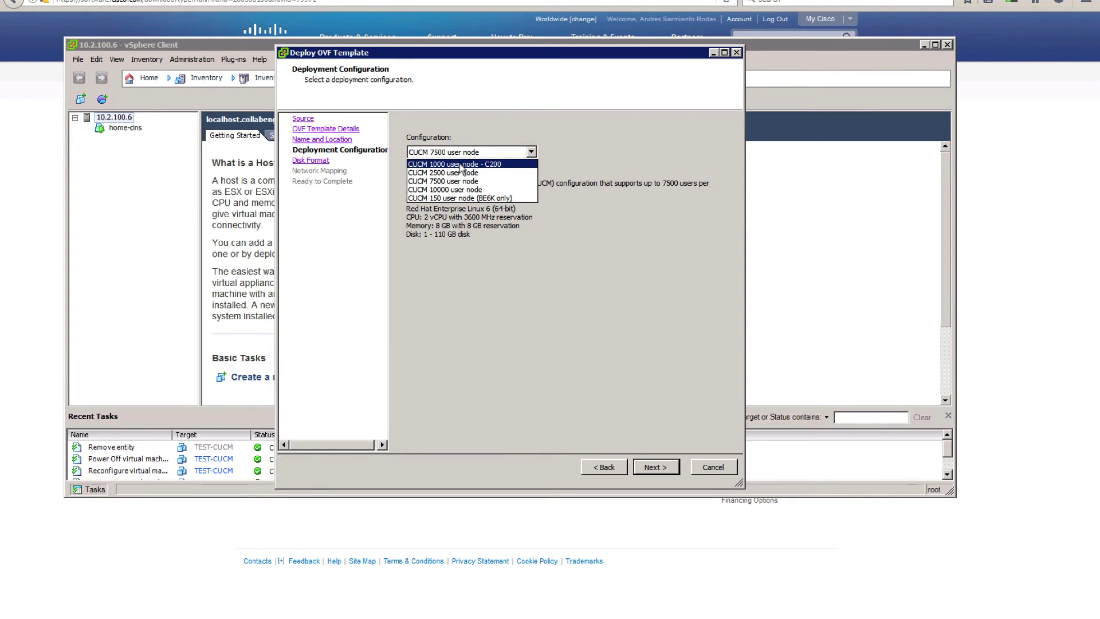
left_click(531, 152)
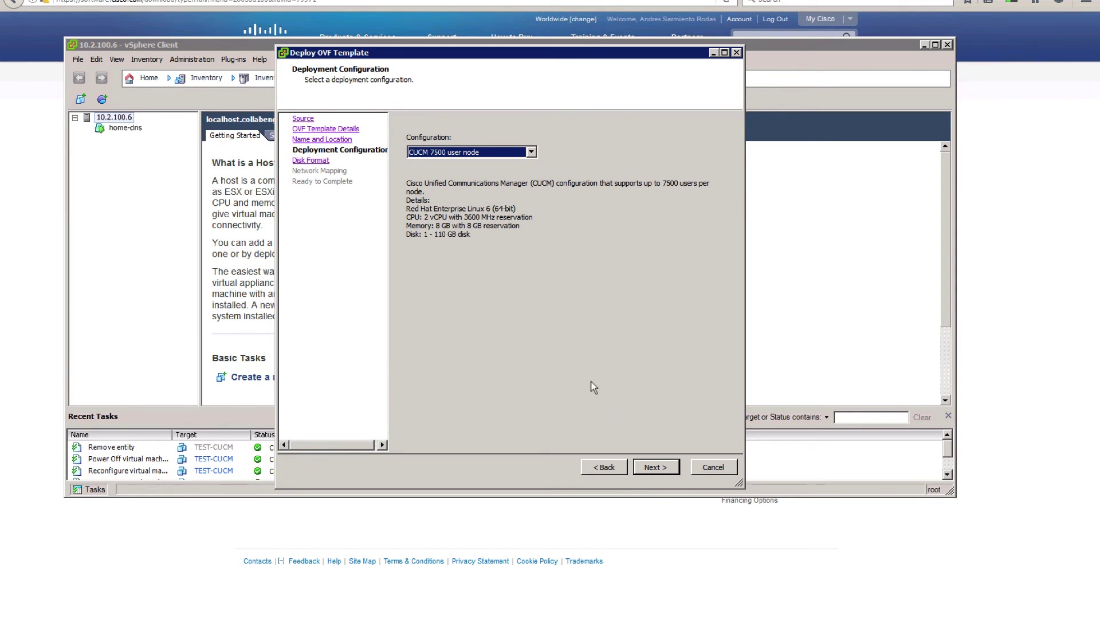
left_click(656, 468)
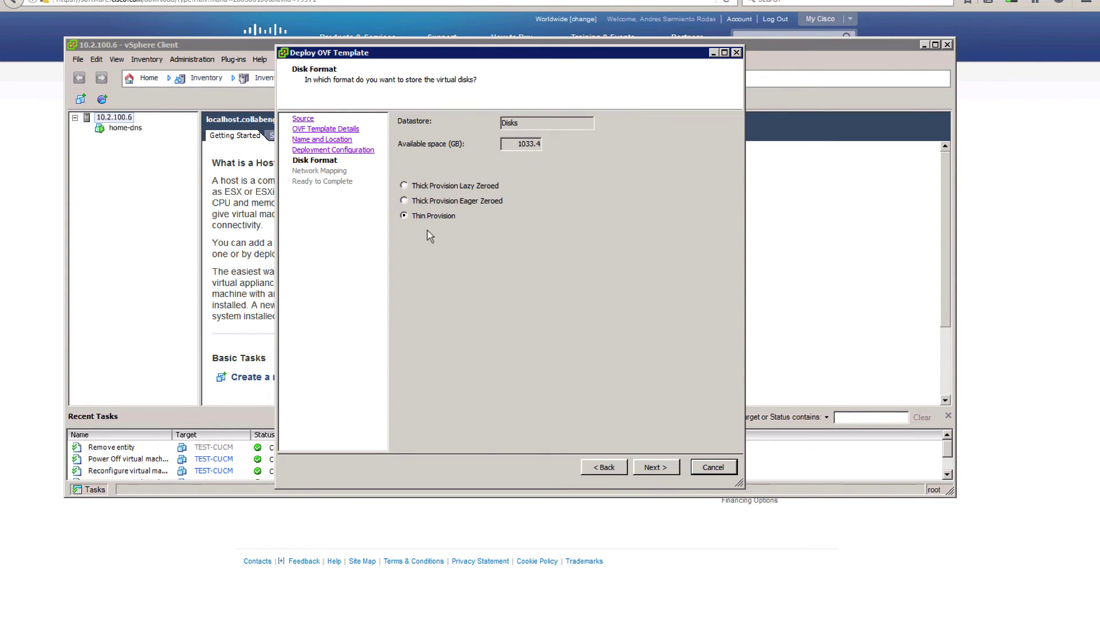
left_click(660, 467)
Step: Map eth0 to collab-uc and launch the home-cucm deployment
left_click(589, 164)
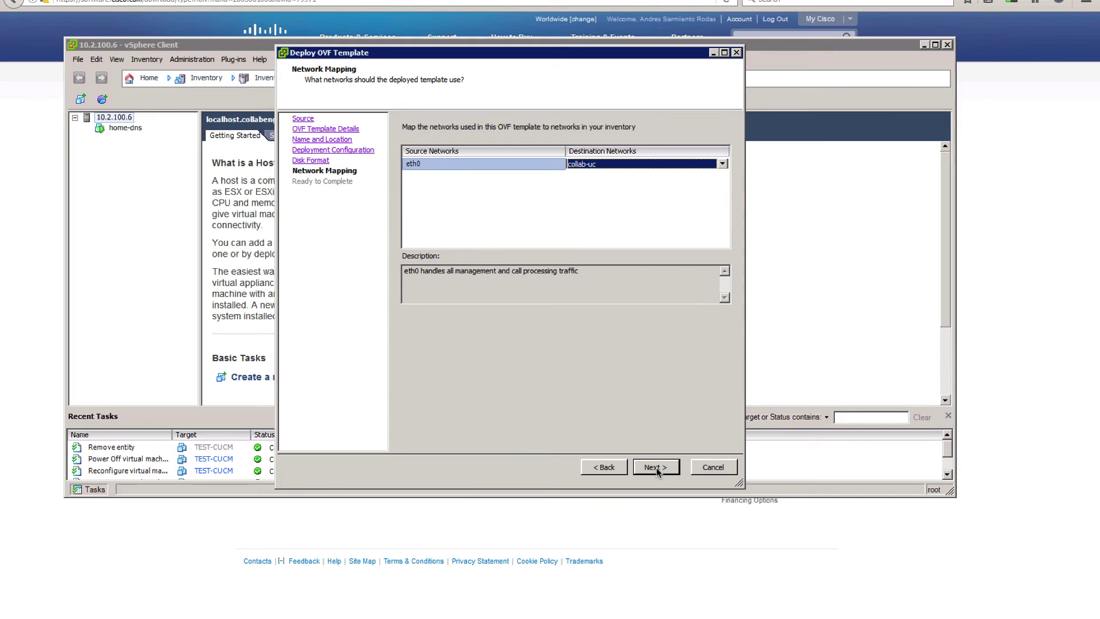
left_click(656, 468)
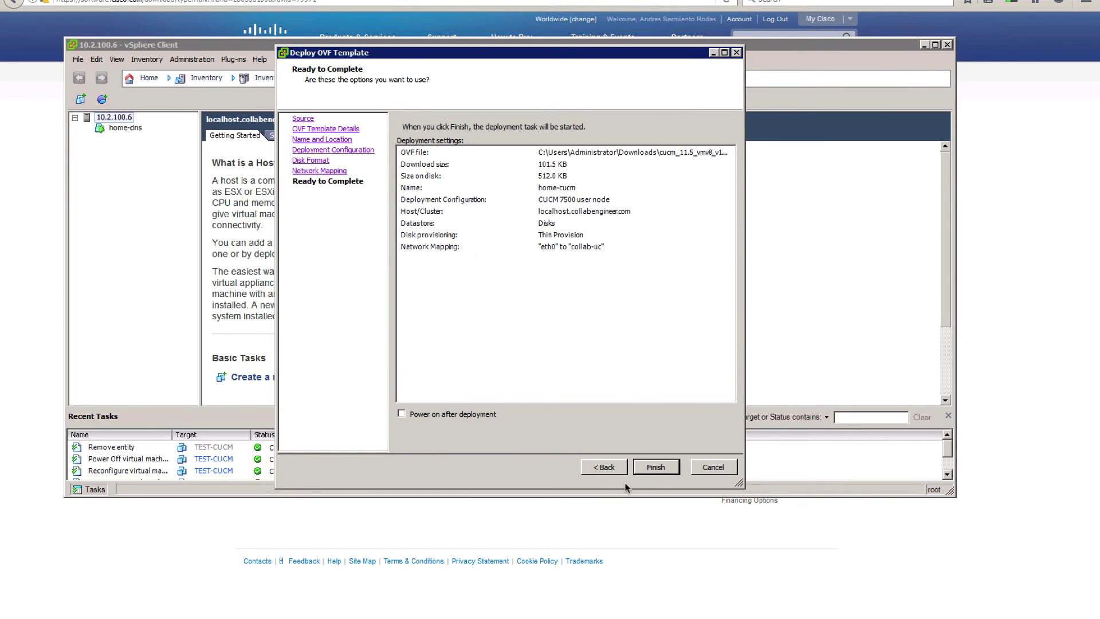
left_click(657, 468)
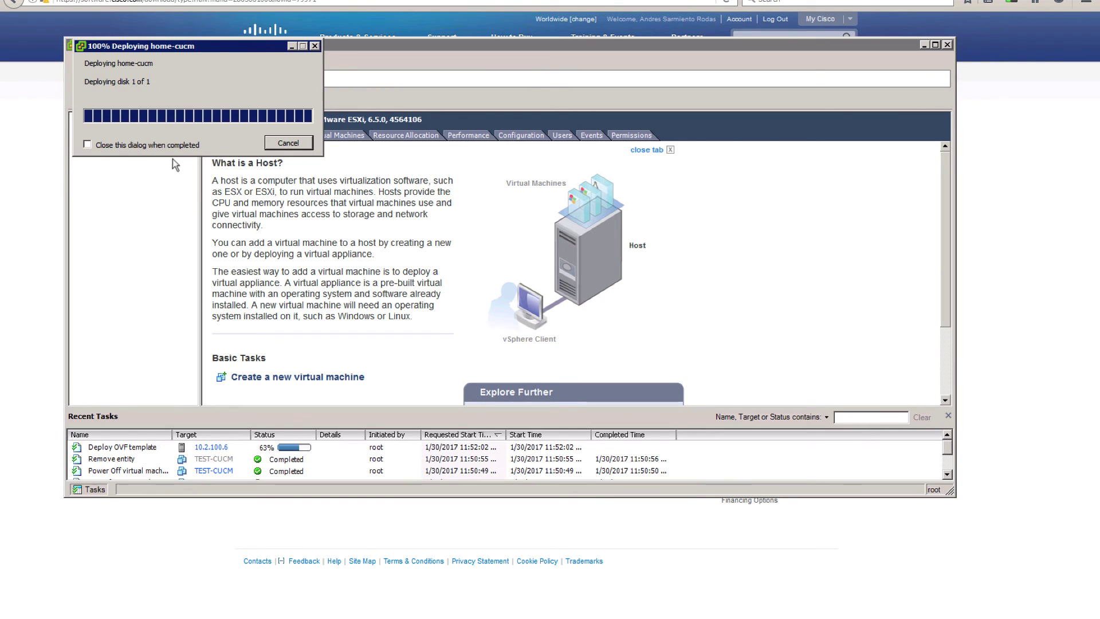
Step: Check home-cucm's hardware settings (8192 MB memory, 2 CPUs) unchanged, then switch to Firefox's ESXi view
left_click(288, 103)
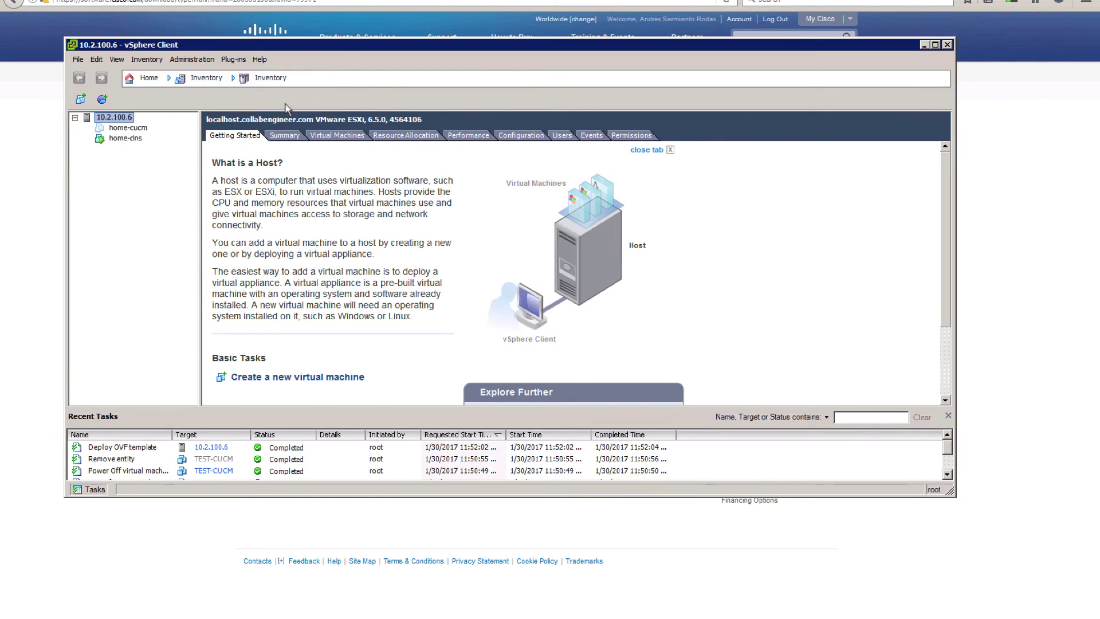
left_click(135, 129)
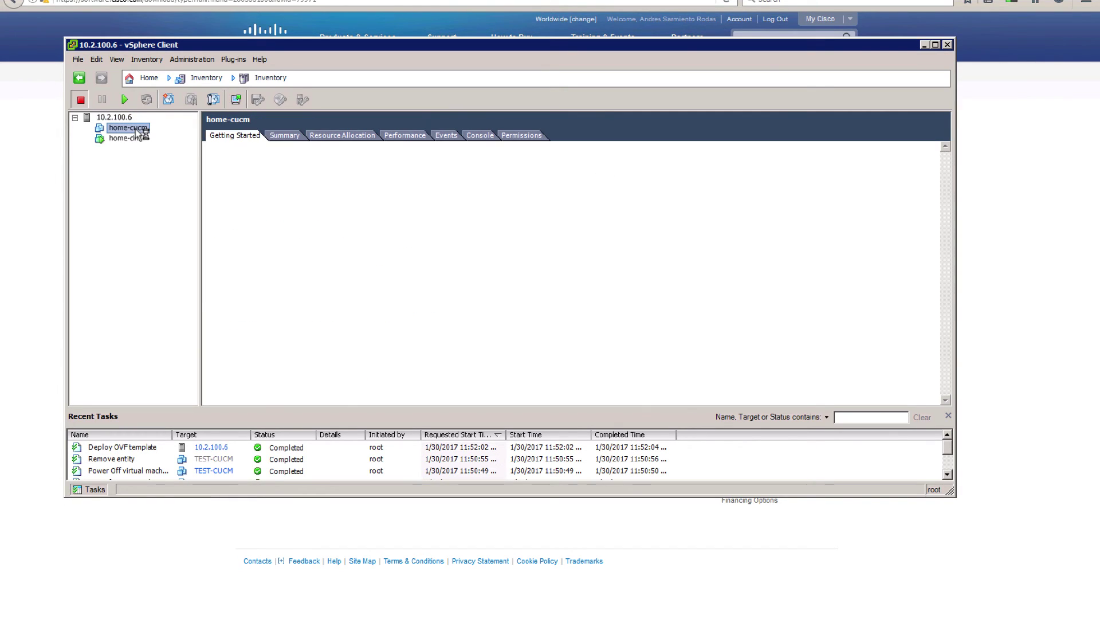
right_click(135, 130)
left_click(208, 190)
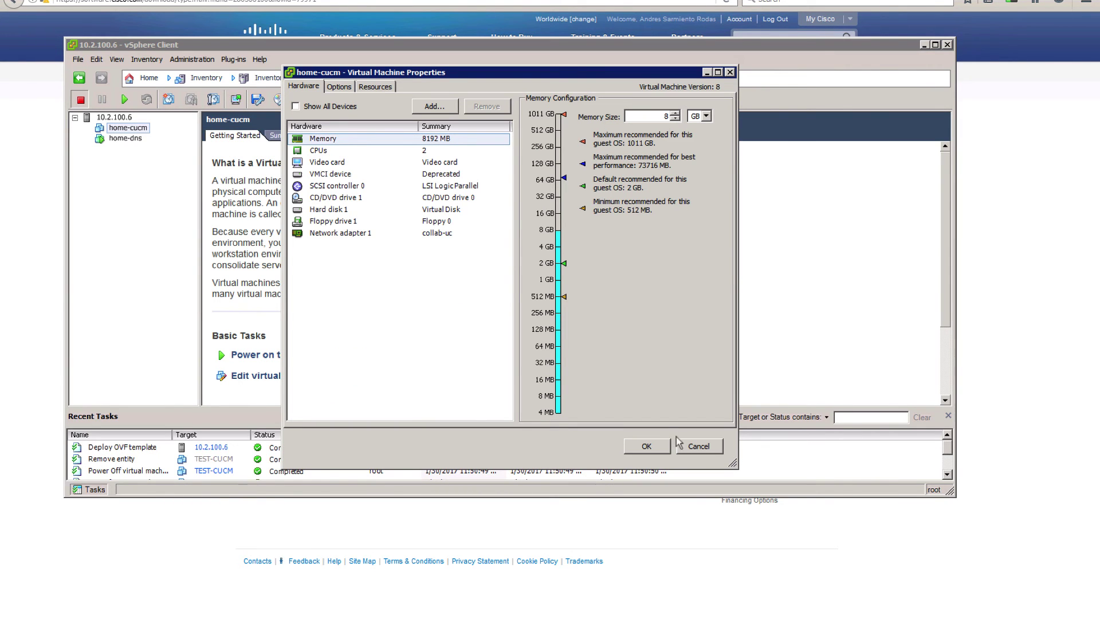
left_click(700, 445)
key("ctrl+Left")
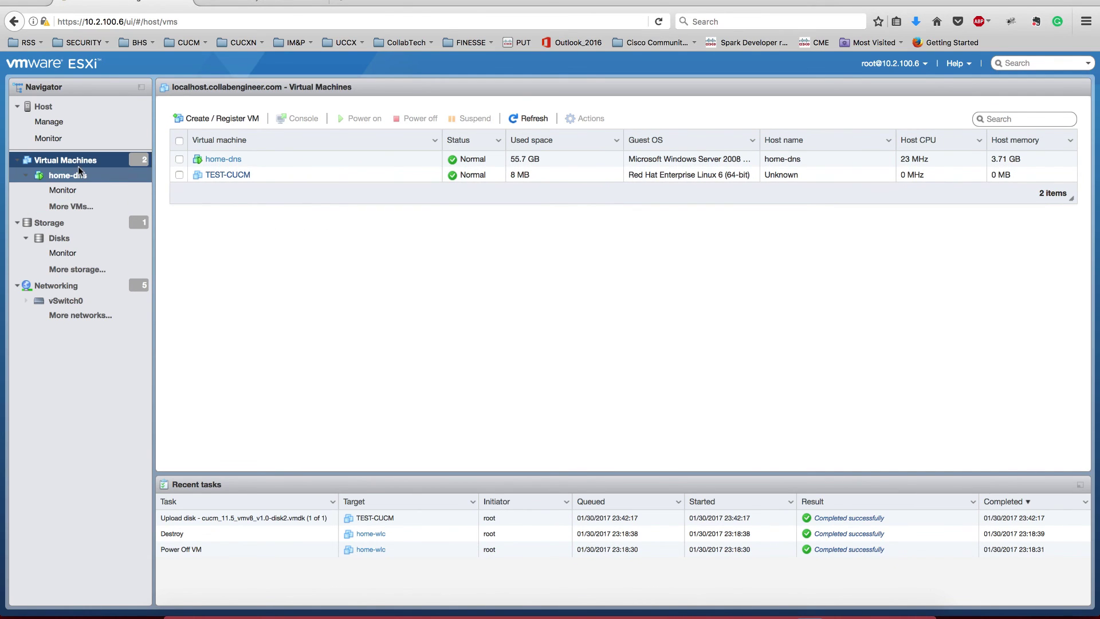
Step: Reload the ESXi Host Client and confirm home-cucm appears beside home-dns with Normal status
key("super+r")
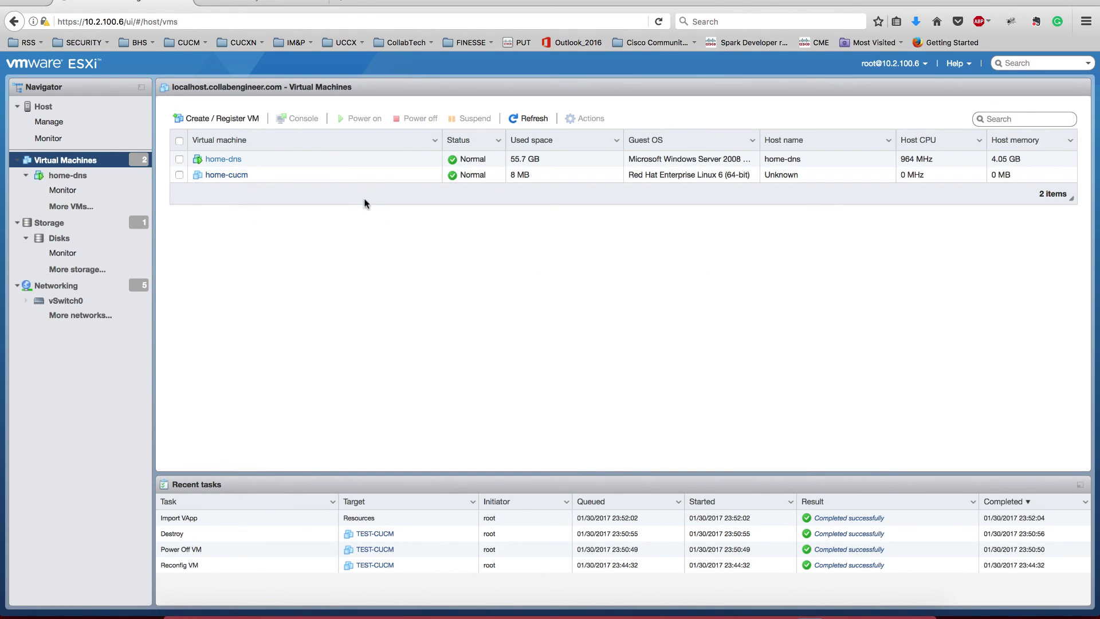
key("ctrl+Right")
key("ctrl+Left")
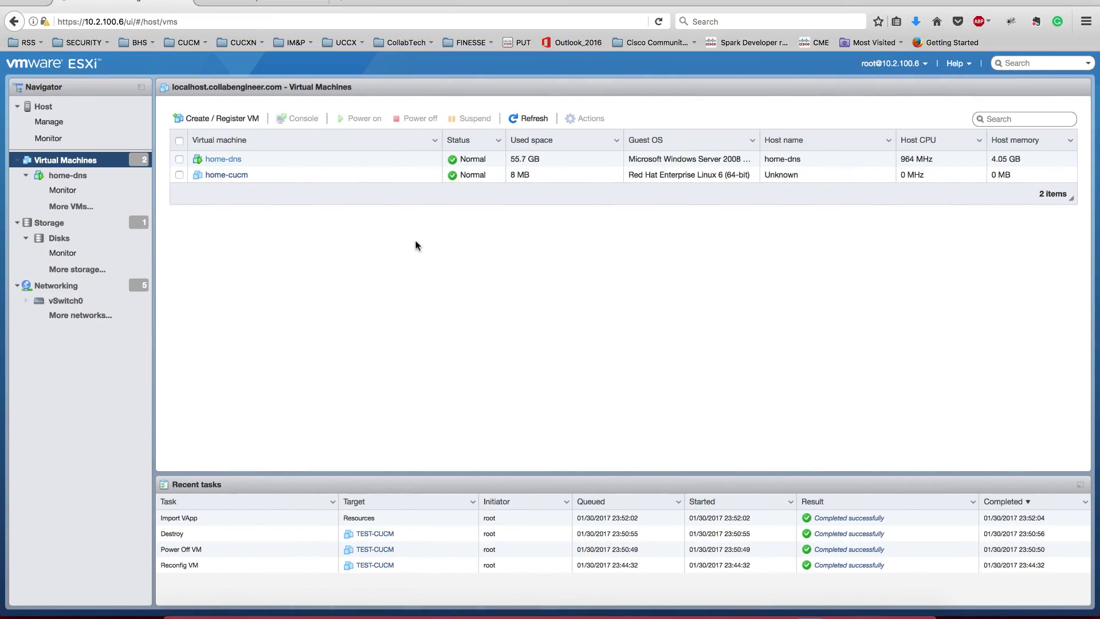